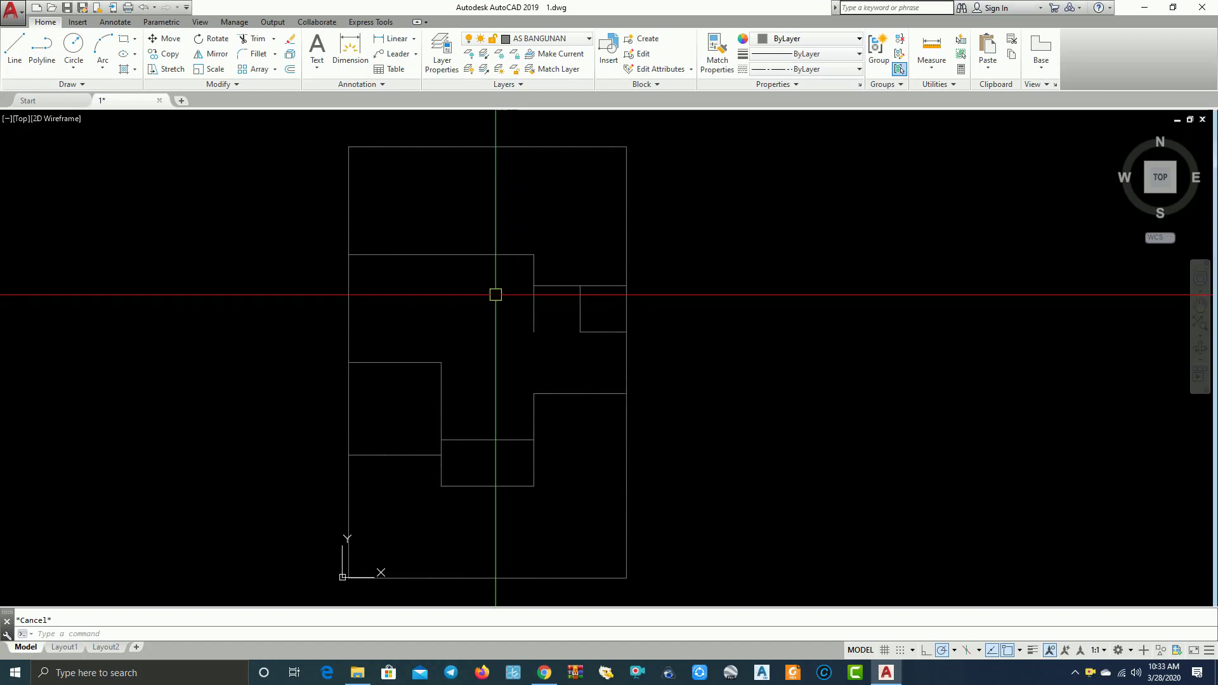
Pan the floor plan aside and make KOLOM the current layer
middle_click_drag(495, 286, 514, 264)
scroll(528, 267, "down", 2)
scroll(528, 267, "up", 2)
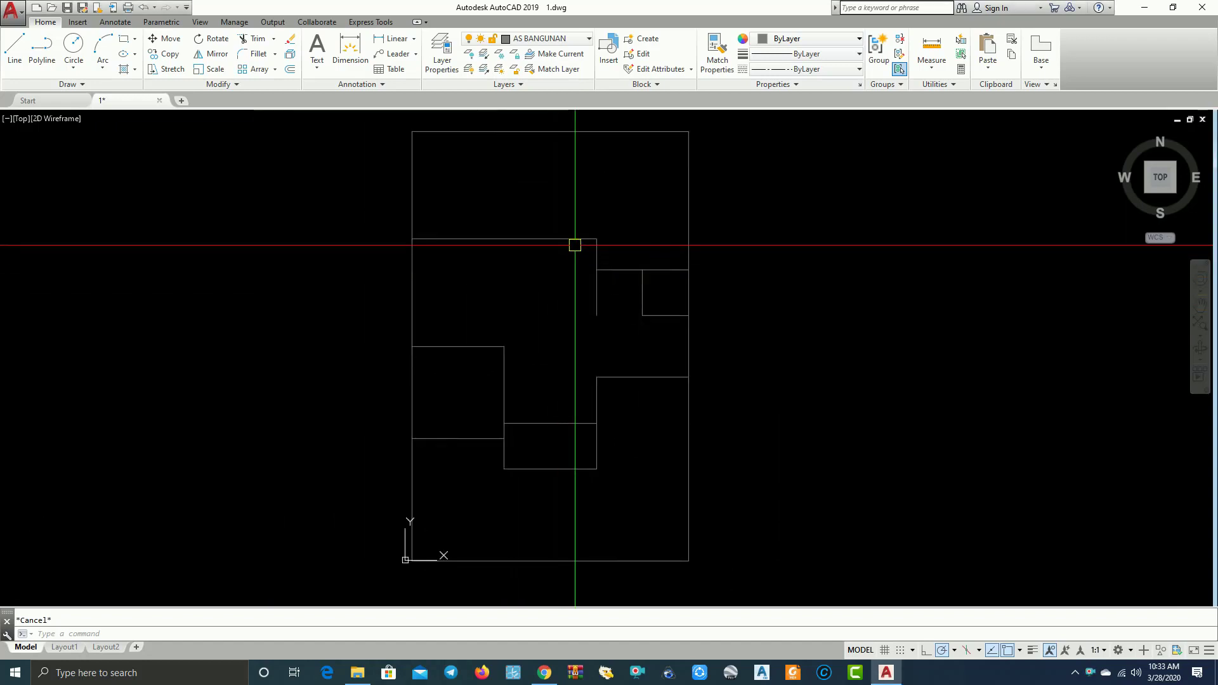
middle_click_drag(550, 323, 517, 321)
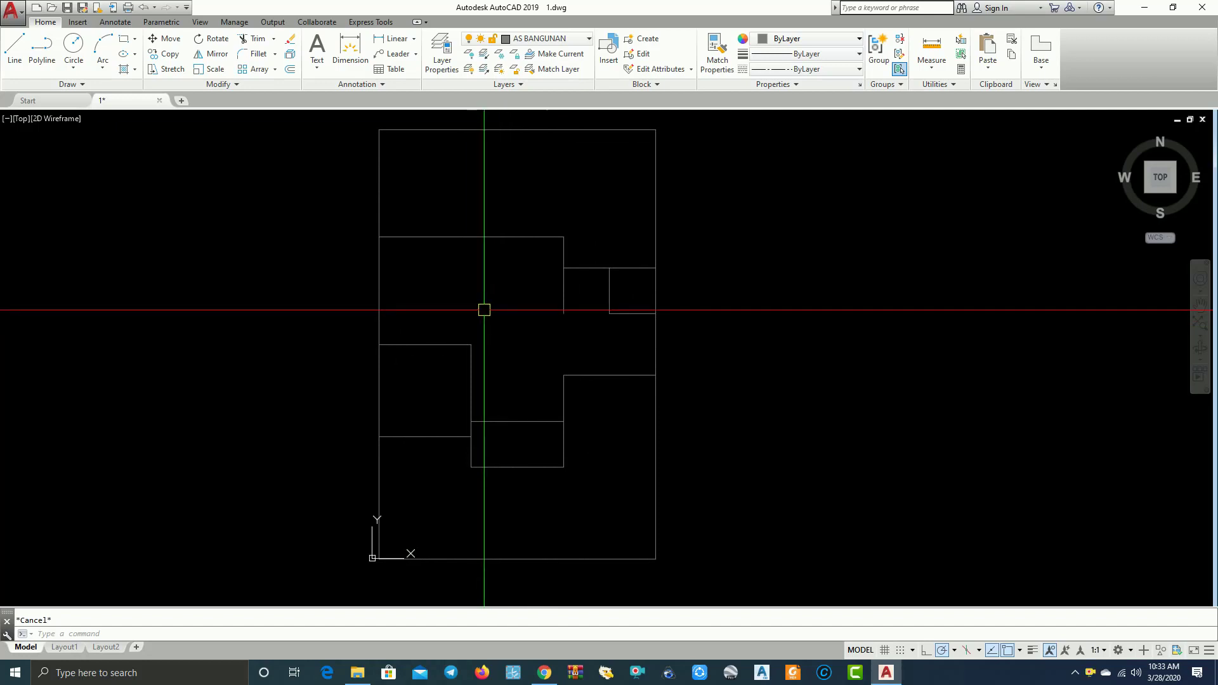
middle_click_drag(552, 305, 497, 309)
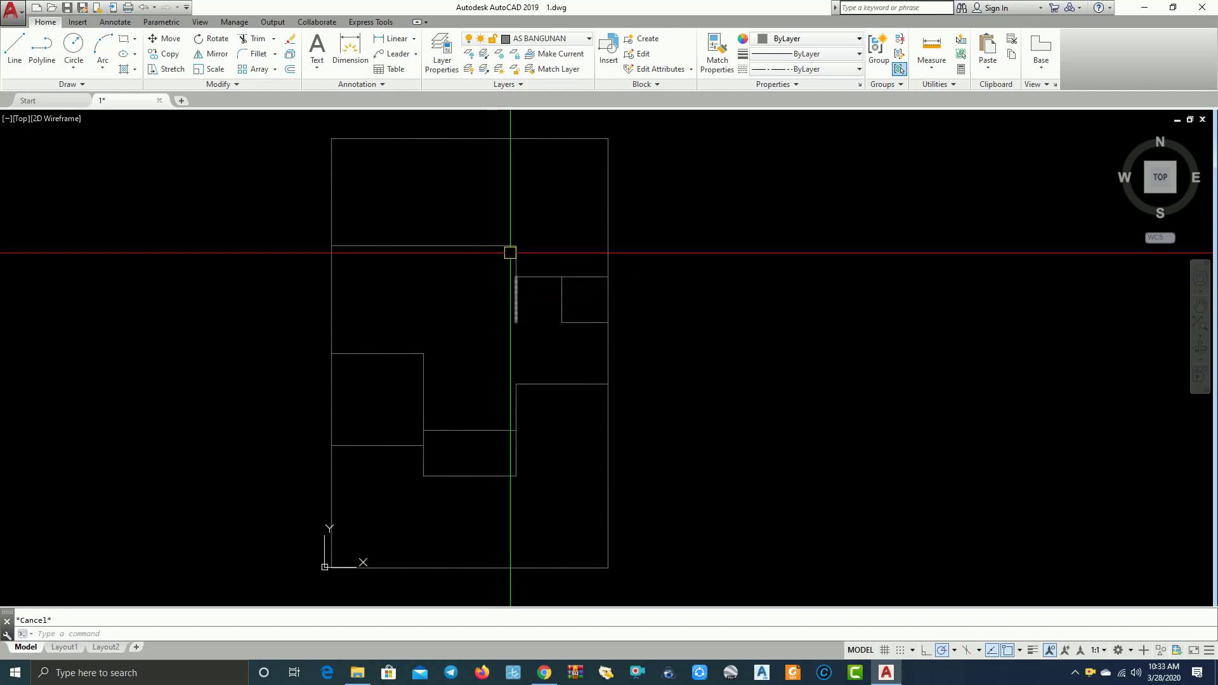
left_click(575, 39)
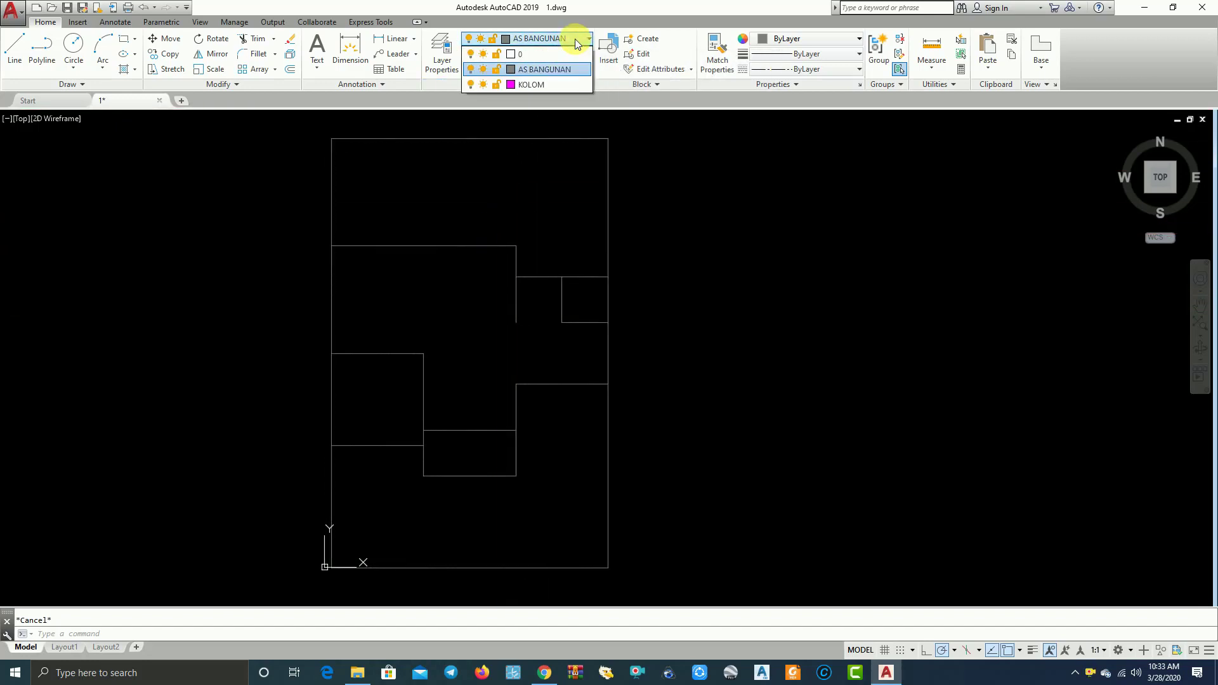
left_click(530, 85)
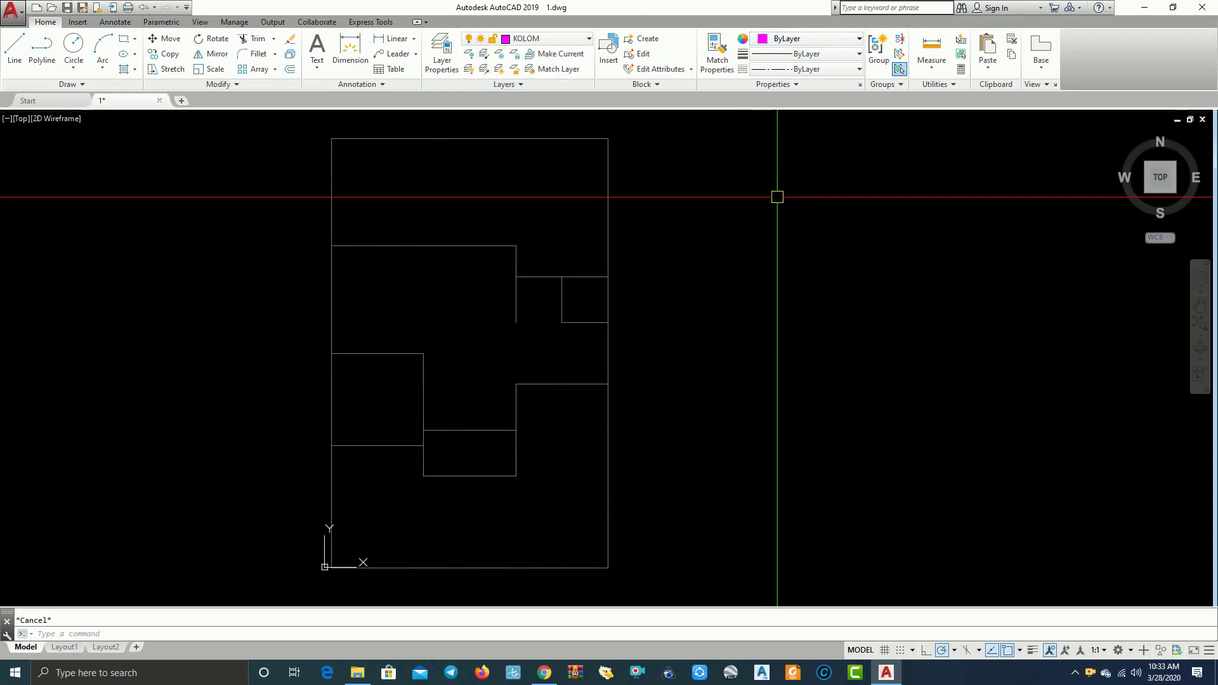
middle_click_drag(544, 196, 405, 216)
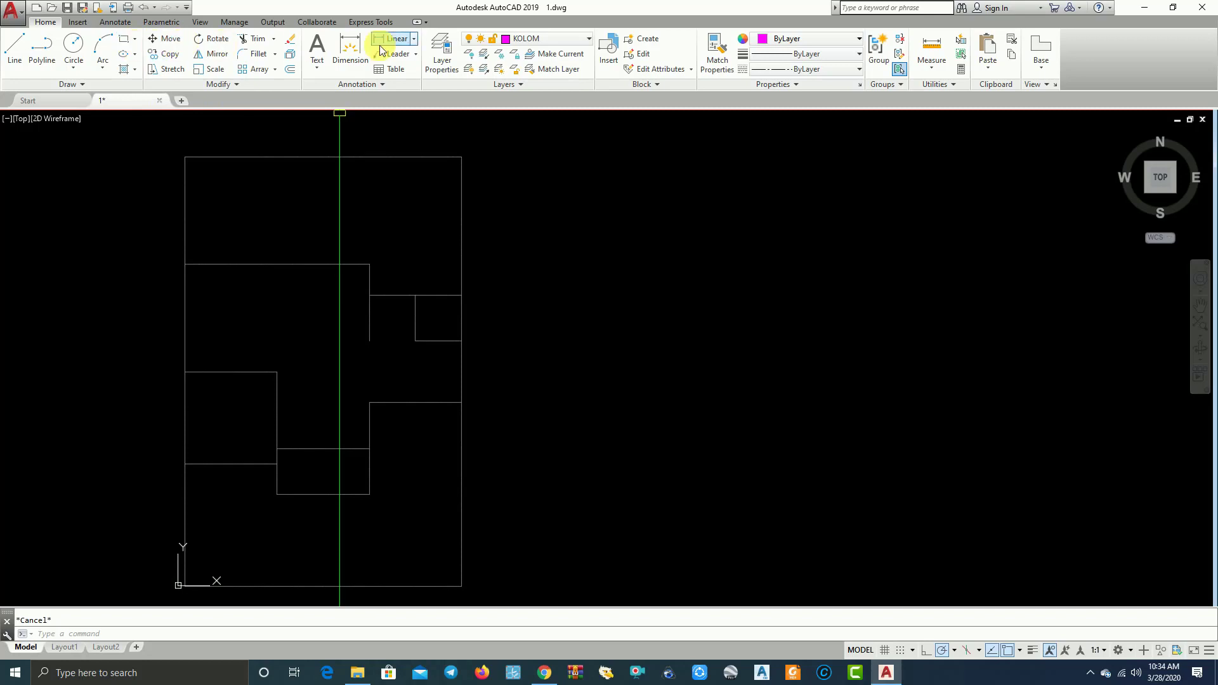
Draw a rectangle right of the plan, mistakenly sized 15 by 15
left_click(135, 42)
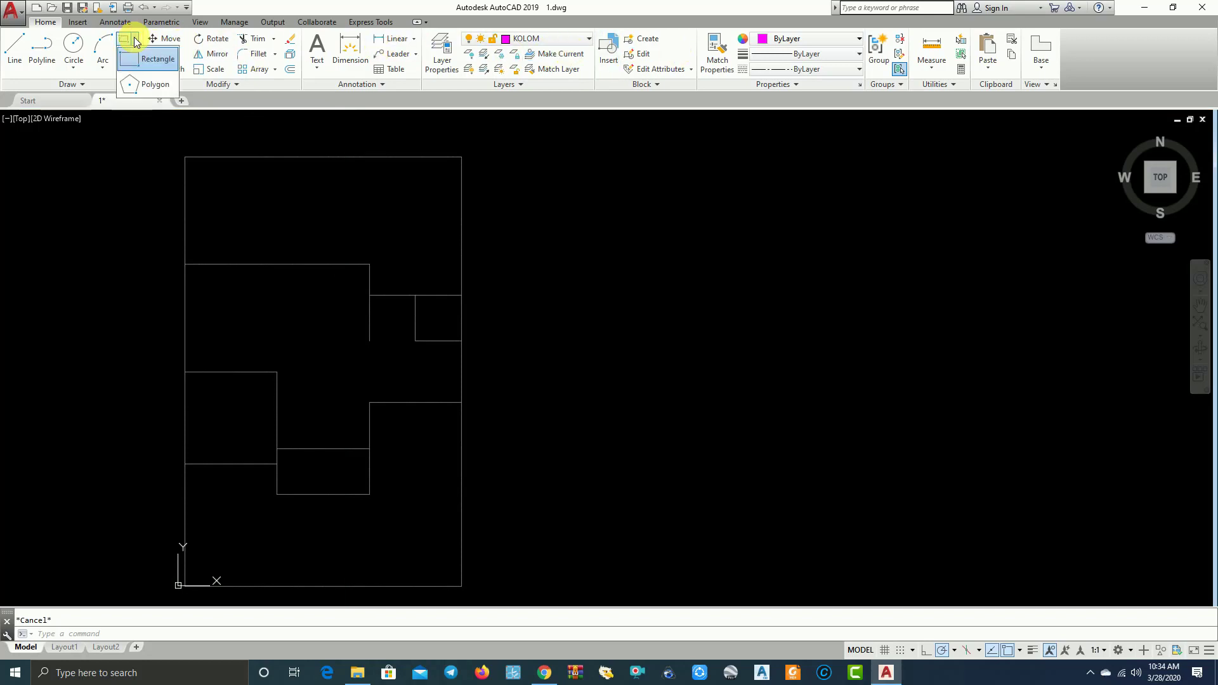
left_click(141, 59)
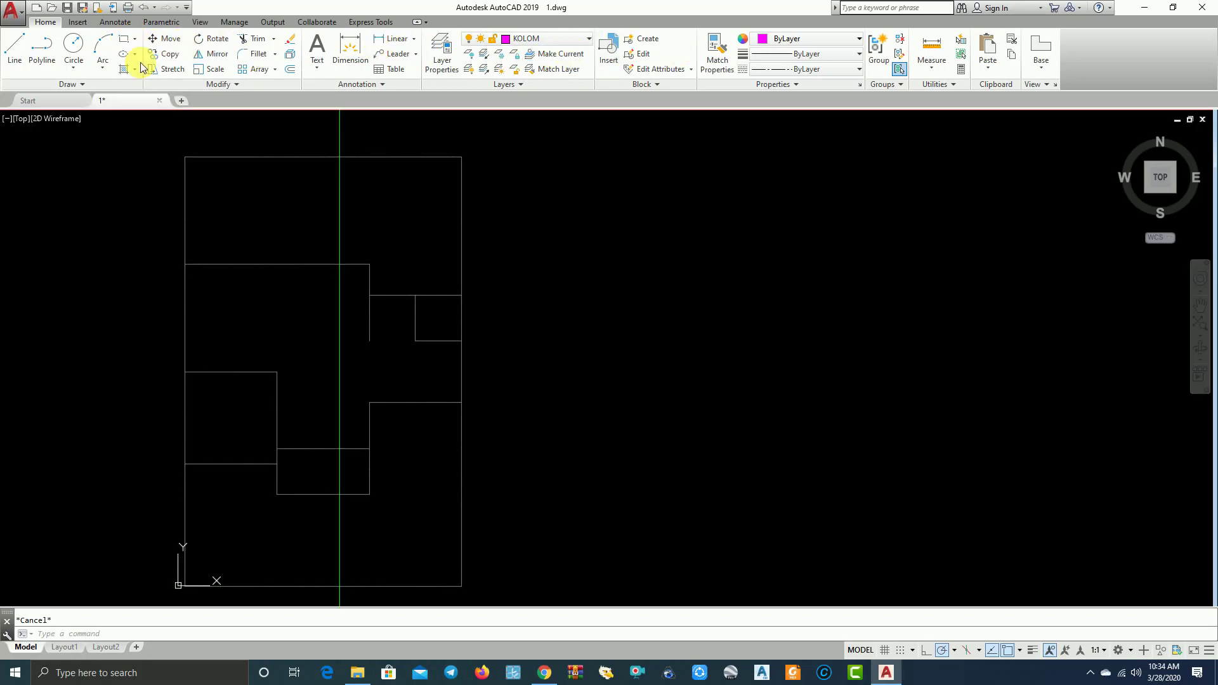
left_click(653, 394)
type("5")
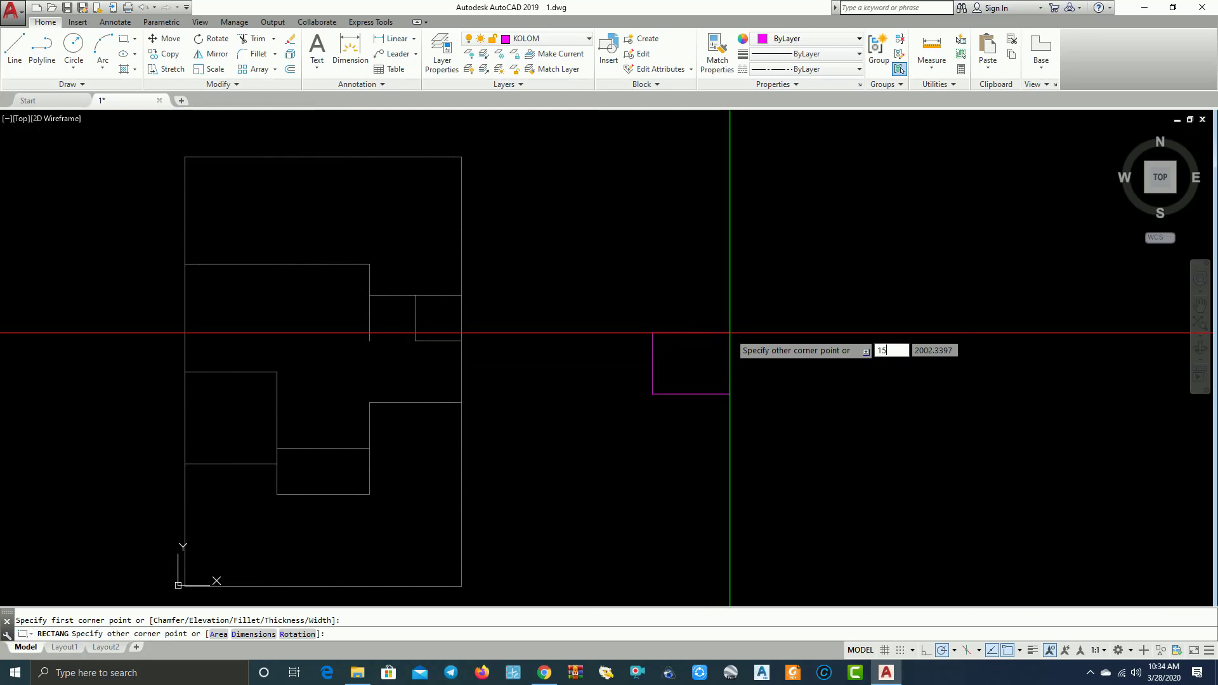
key("Tab")
type("1")
key("Return")
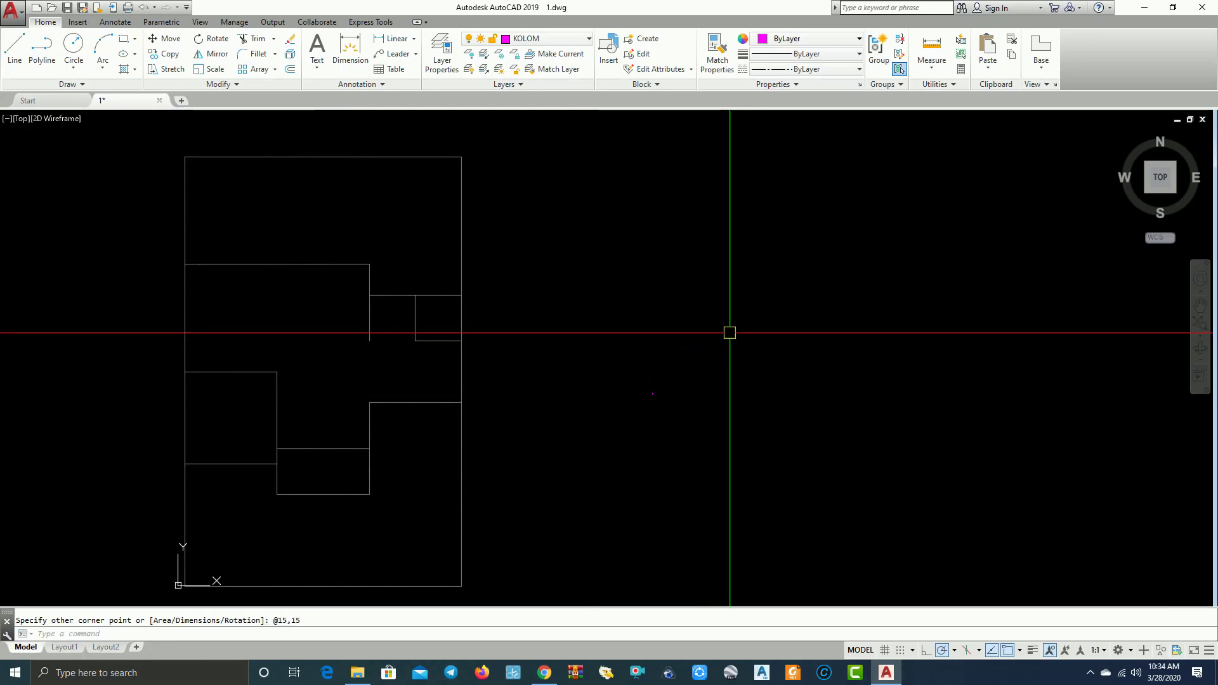
Erase the mistaken 15 by 15 rectangle and recentre the view
scroll(690, 370, "up", 5)
scroll(620, 402, "up", 2)
left_click(596, 408)
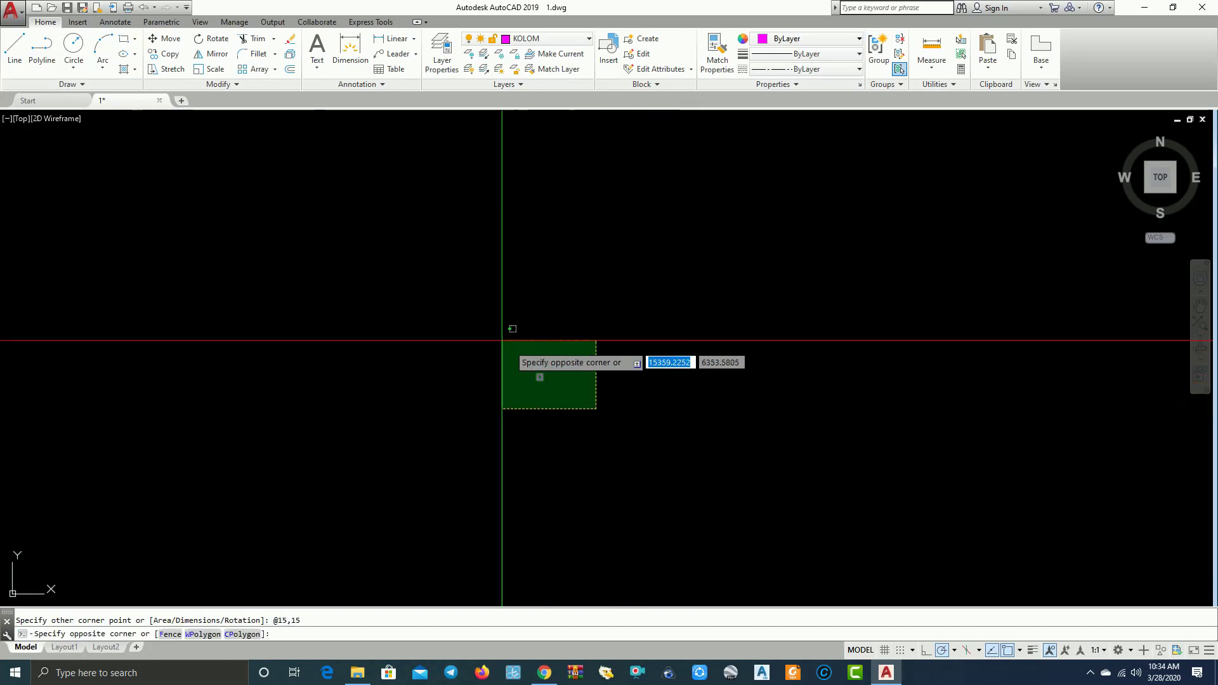
left_click(502, 341)
key("Delete")
scroll(537, 337, "down", 5)
scroll(202, 195, "down", 2)
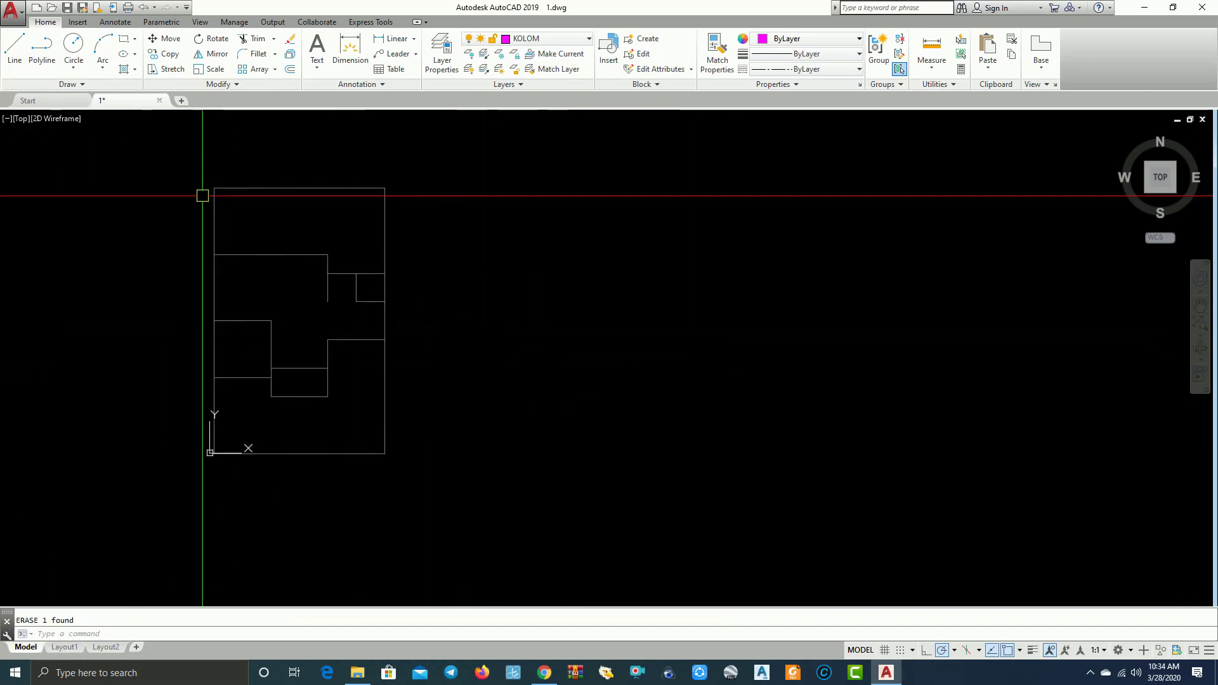
scroll(326, 261, "up", 2)
middle_click_drag(385, 278, 502, 305)
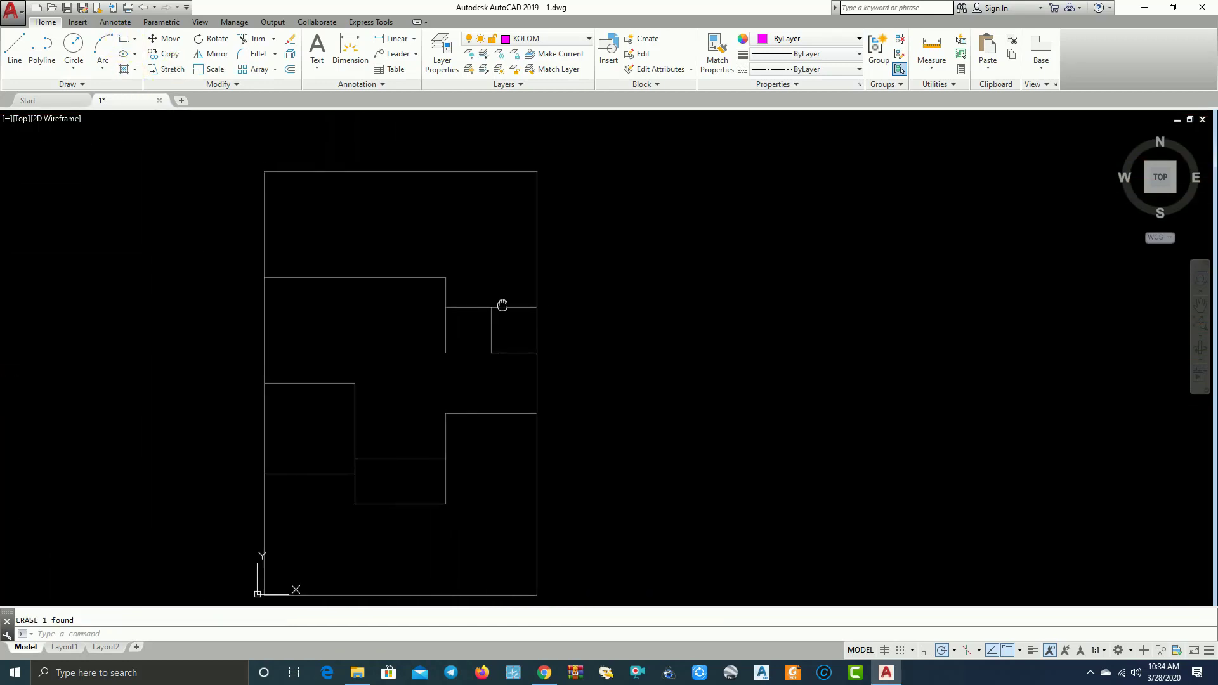
Draw the 150 by 150 column square right of the floor plan
left_click(136, 42)
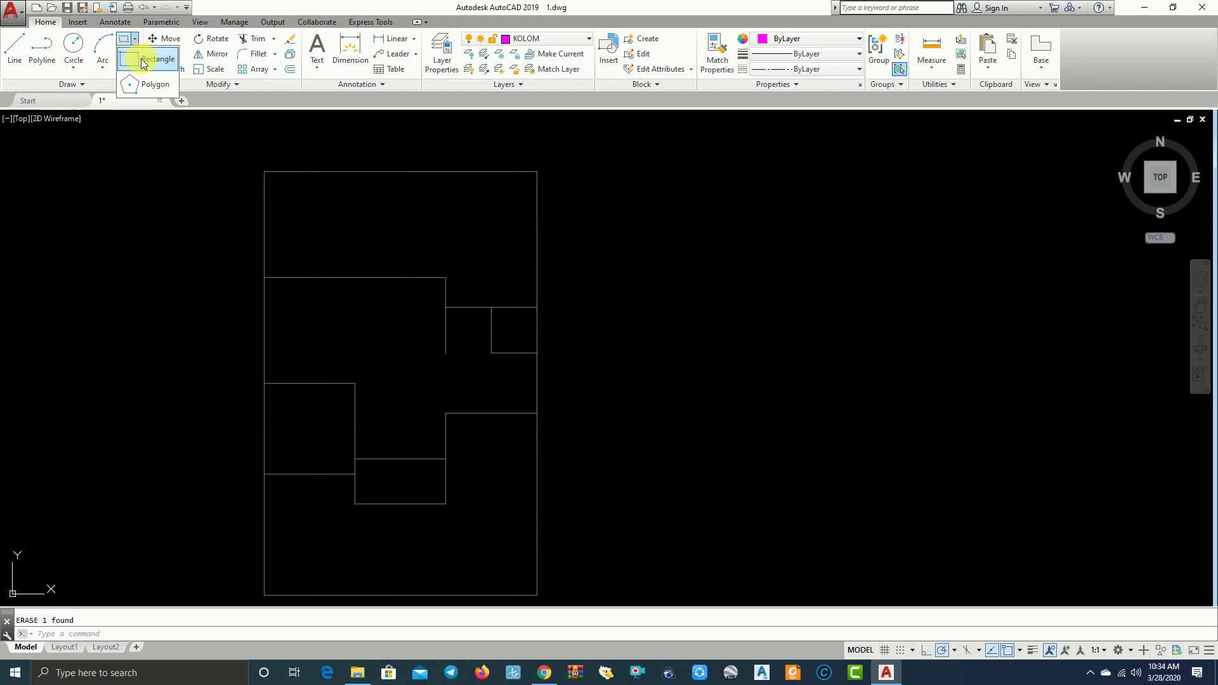
left_click(145, 64)
left_click(663, 385)
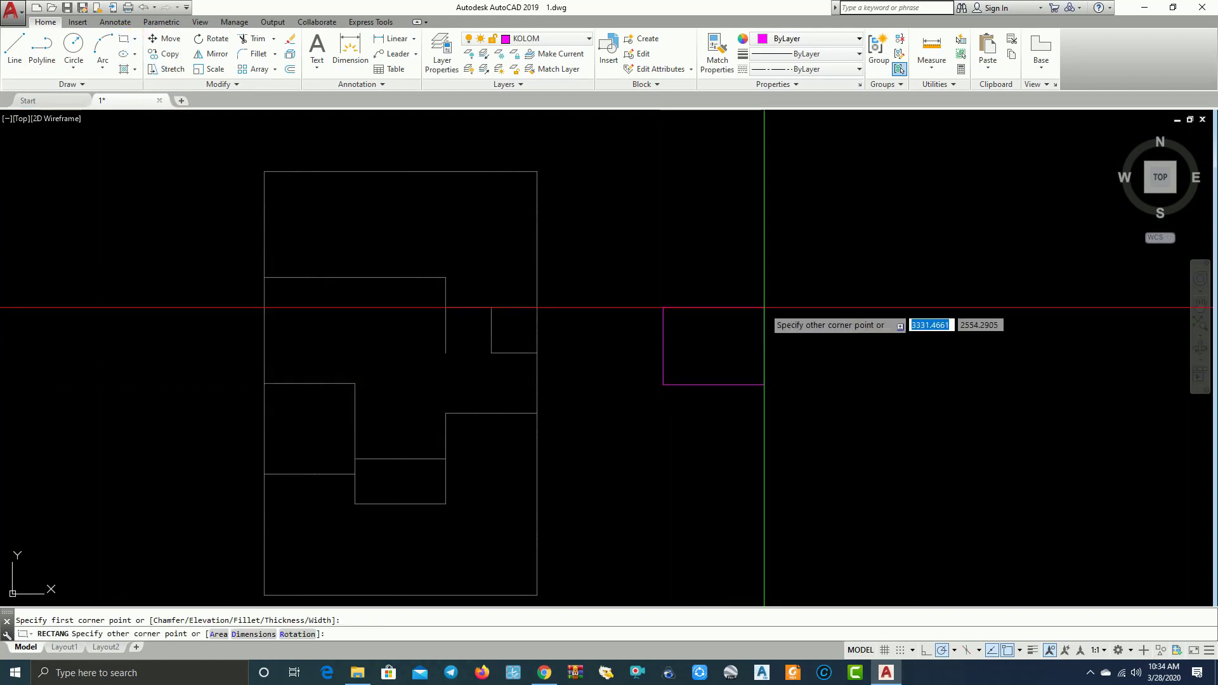
key("Tab")
type("1")
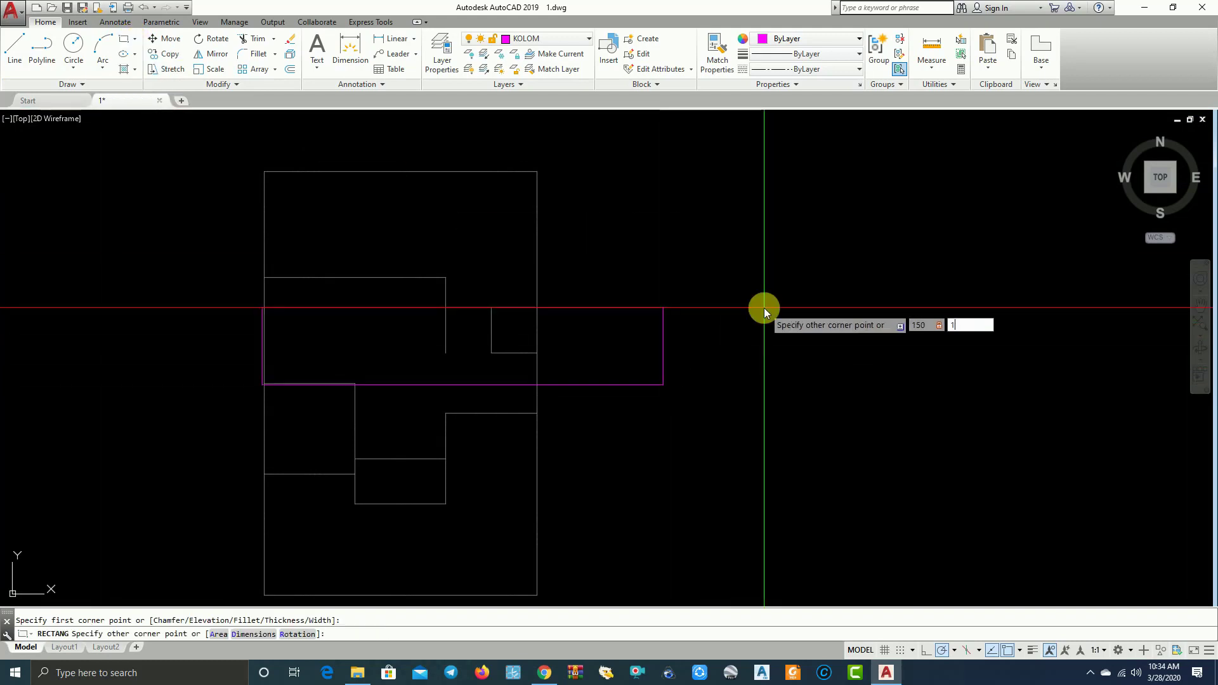
key("Return")
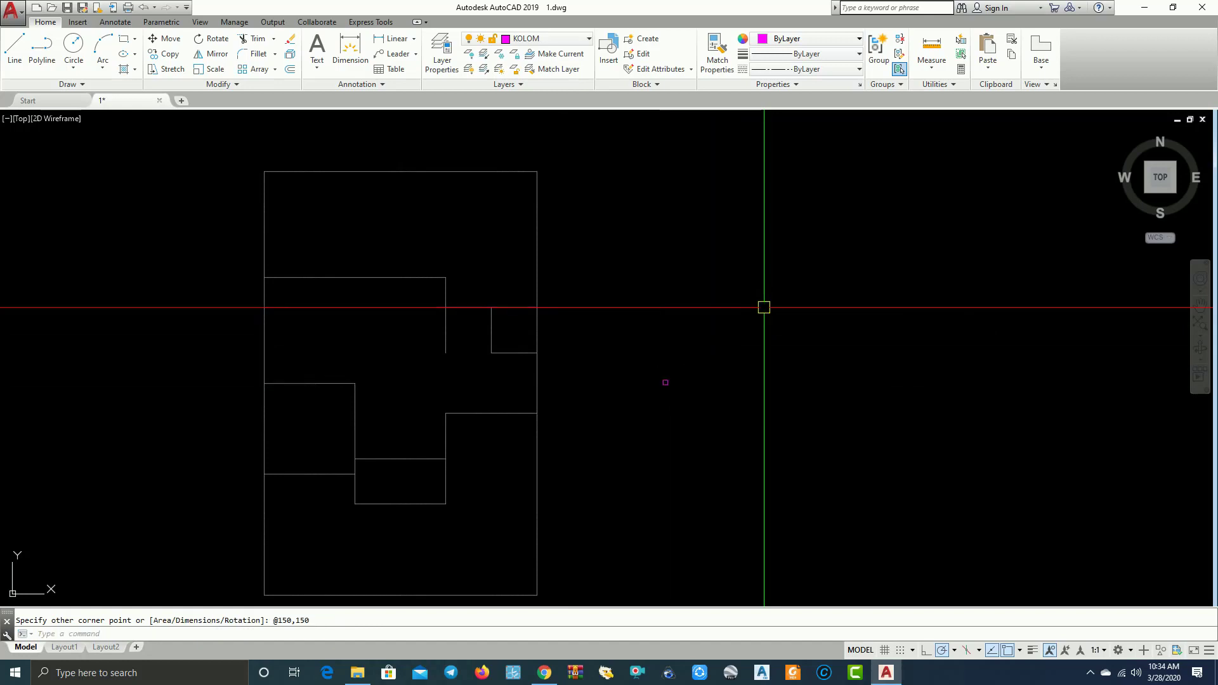
Zoom to the new square and confirm KOLOM is the current layer
scroll(572, 413, "up", 5)
scroll(672, 380, "up", 5)
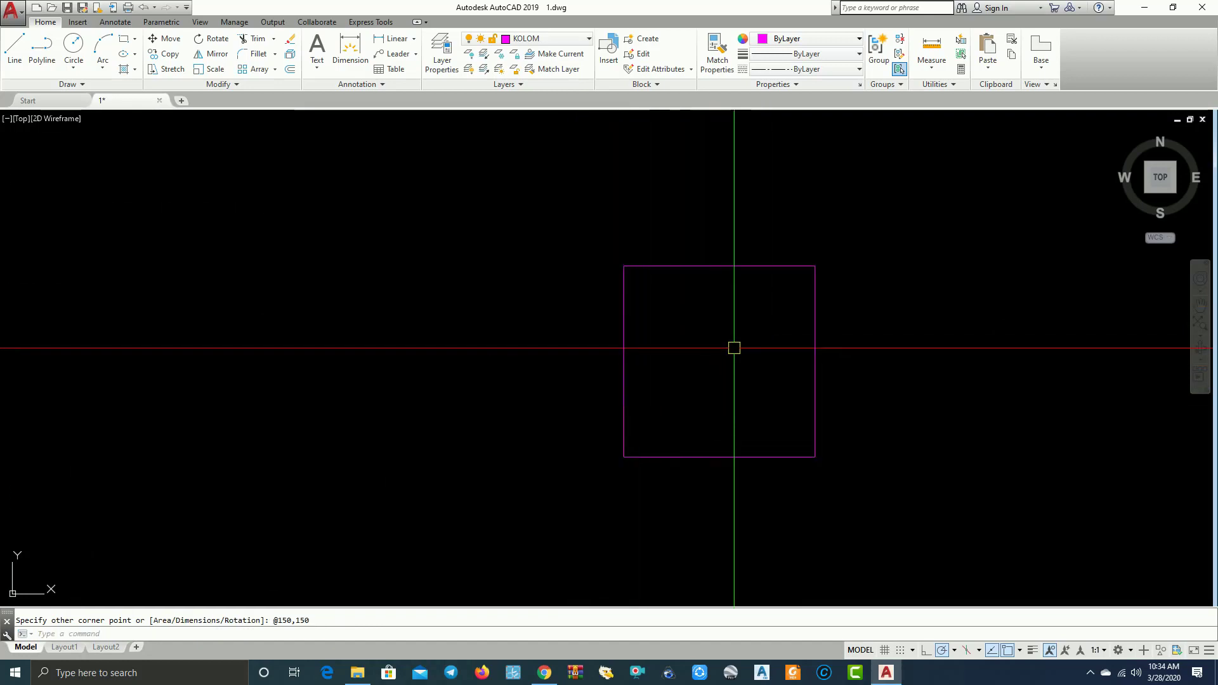
middle_click_drag(734, 348, 469, 338)
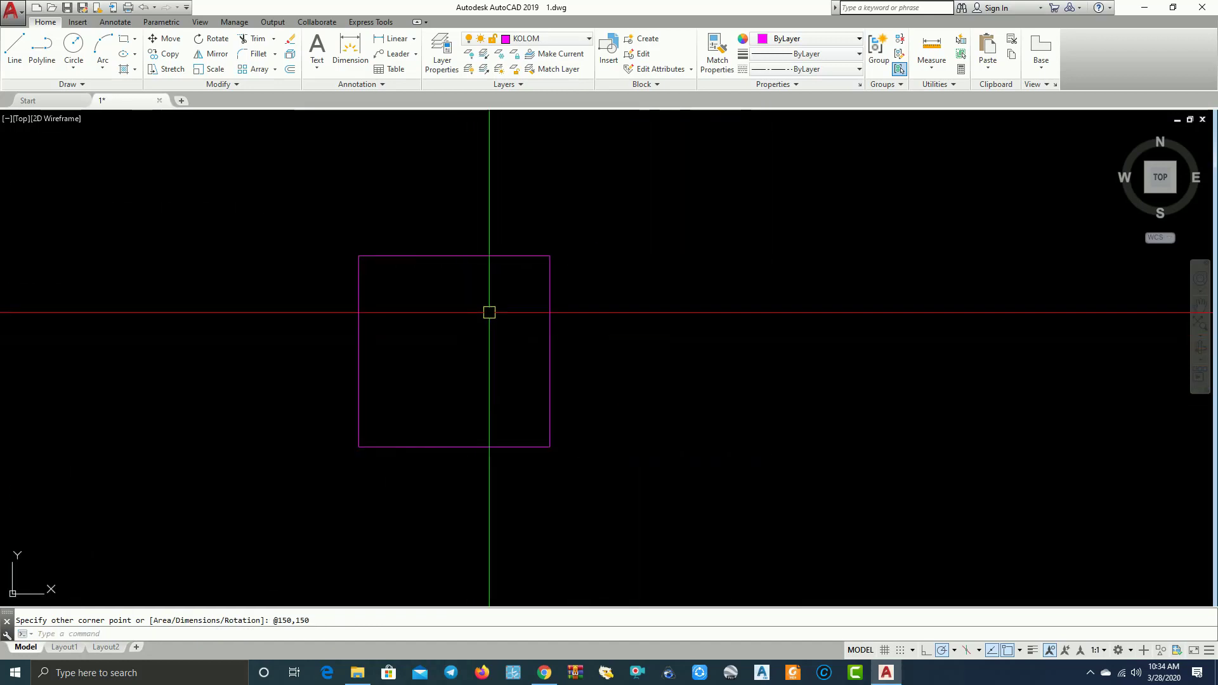
left_click(574, 45)
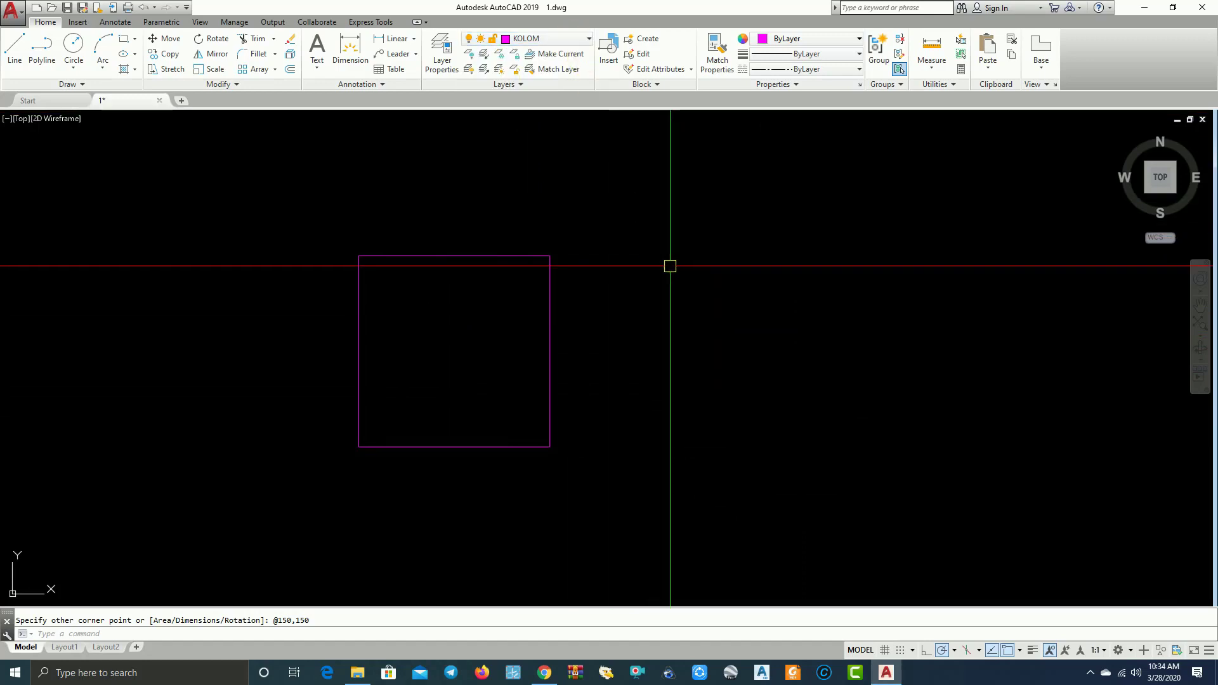
middle_click_drag(690, 273, 805, 299)
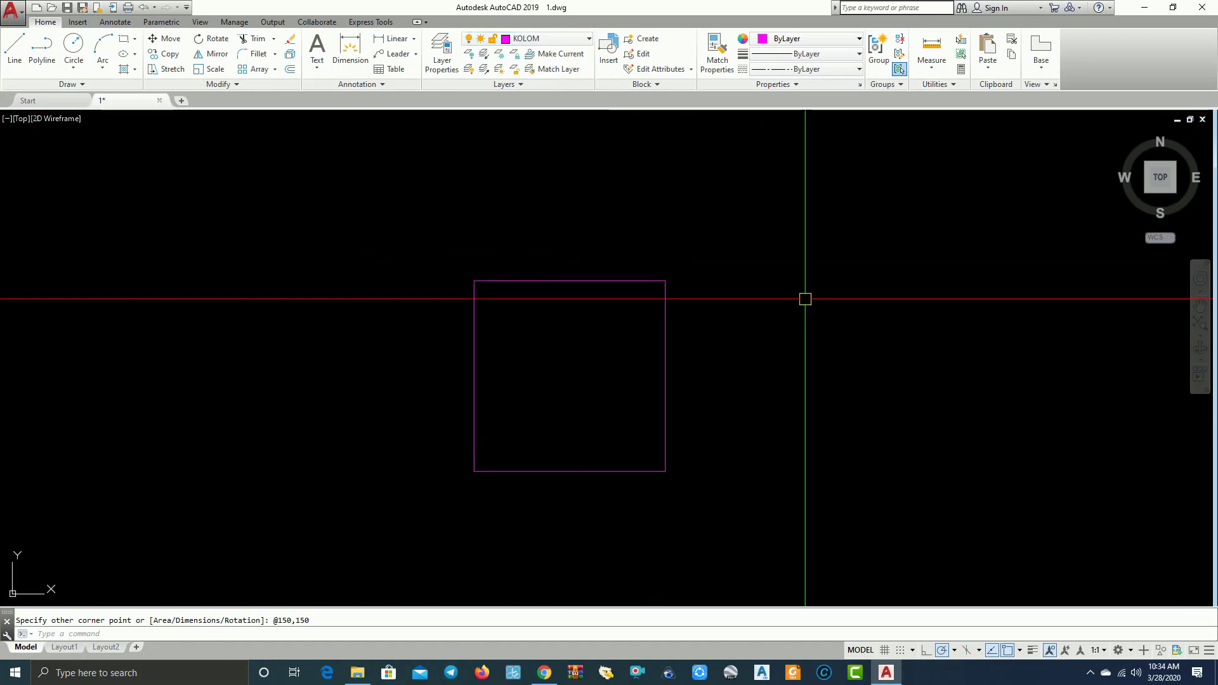
type("LA")
Create layer ARSIR with colour 252 and 0.05 mm lineweight, then close Layer Properties
key("Return")
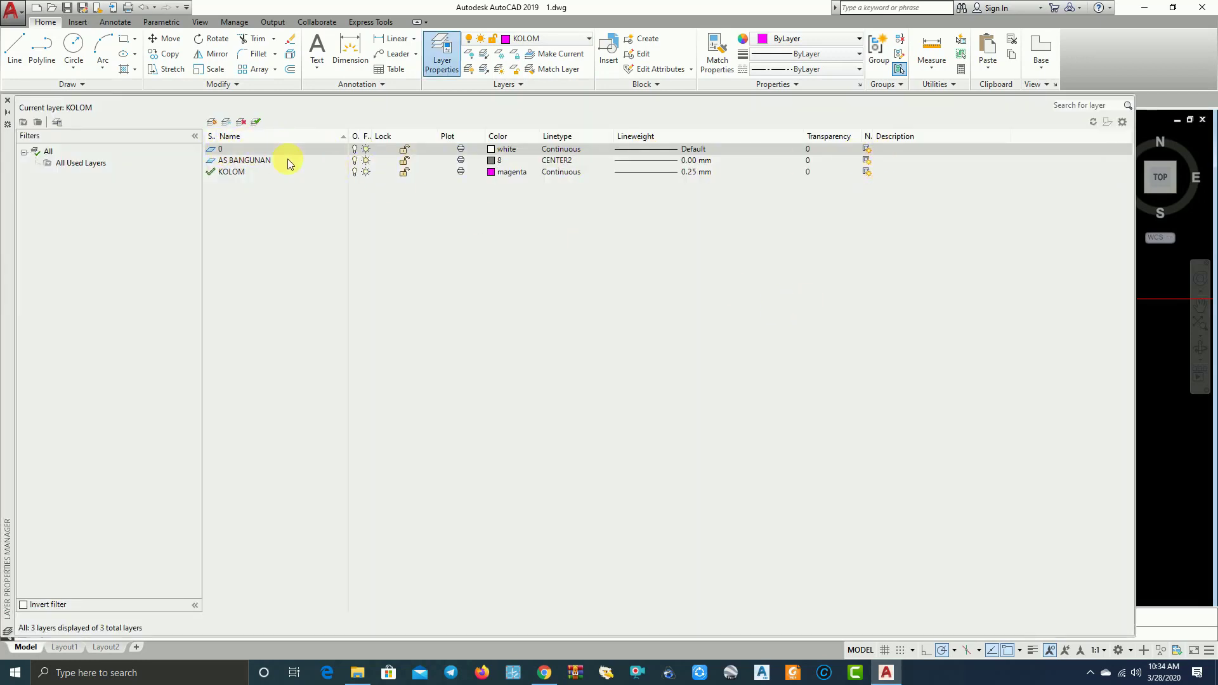
left_click(212, 126)
type("ARSIR")
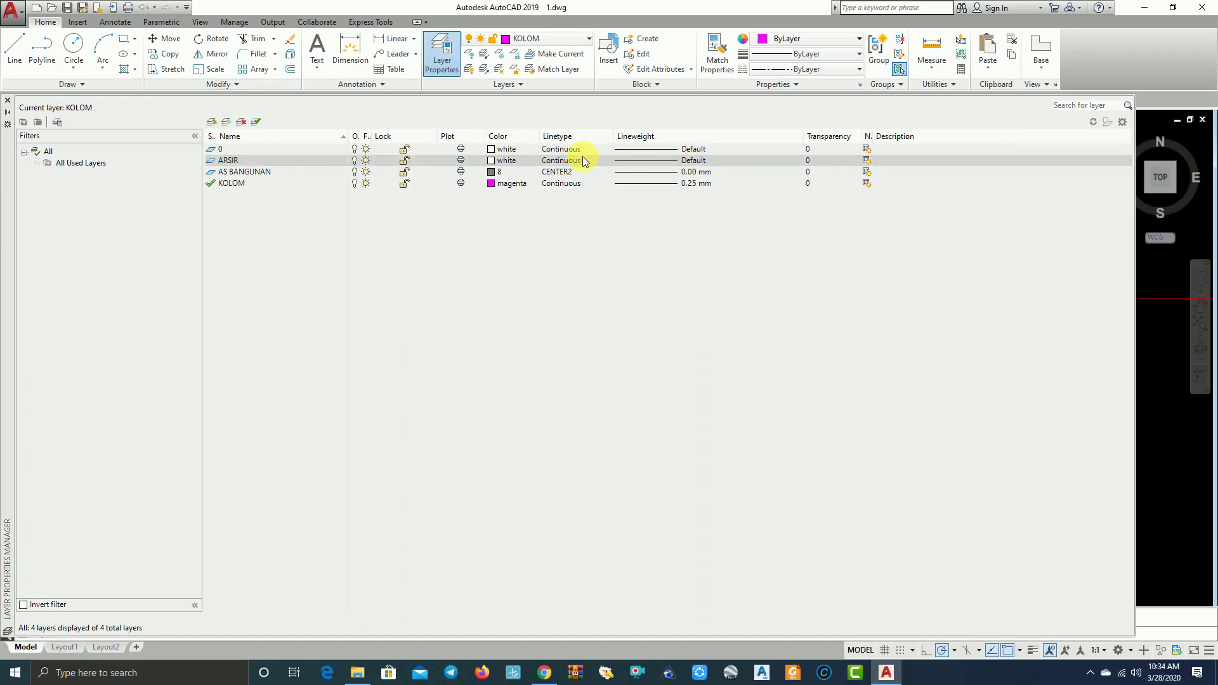
left_click(506, 162)
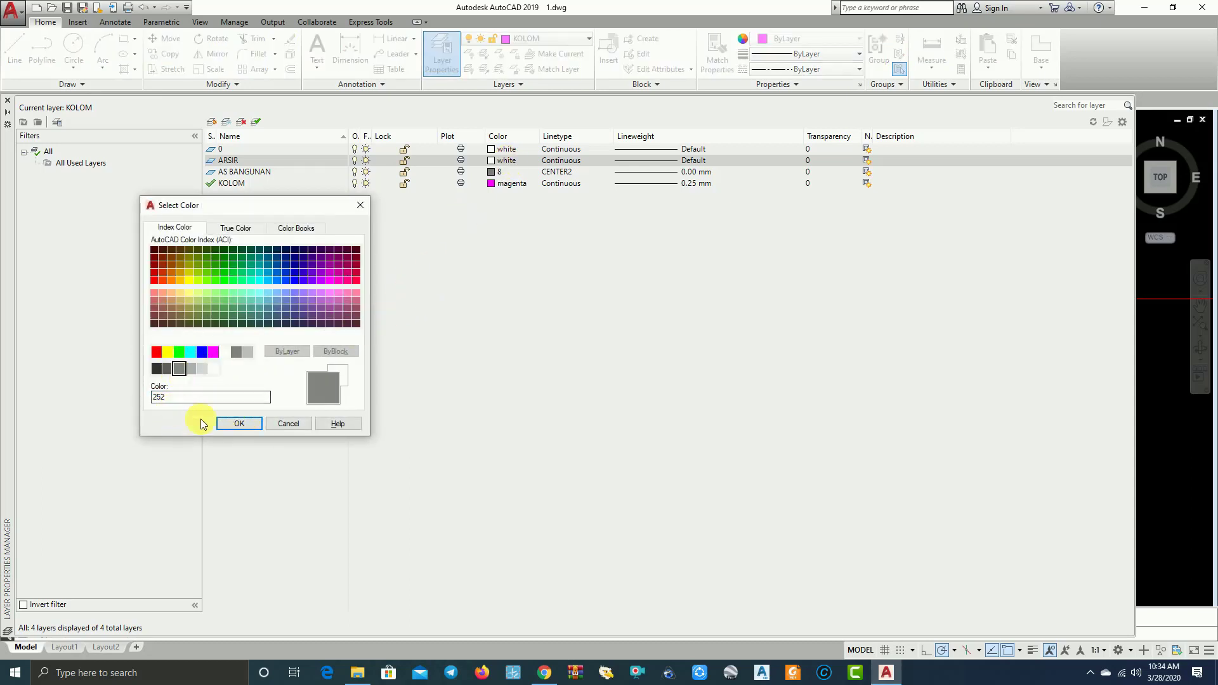
left_click(234, 425)
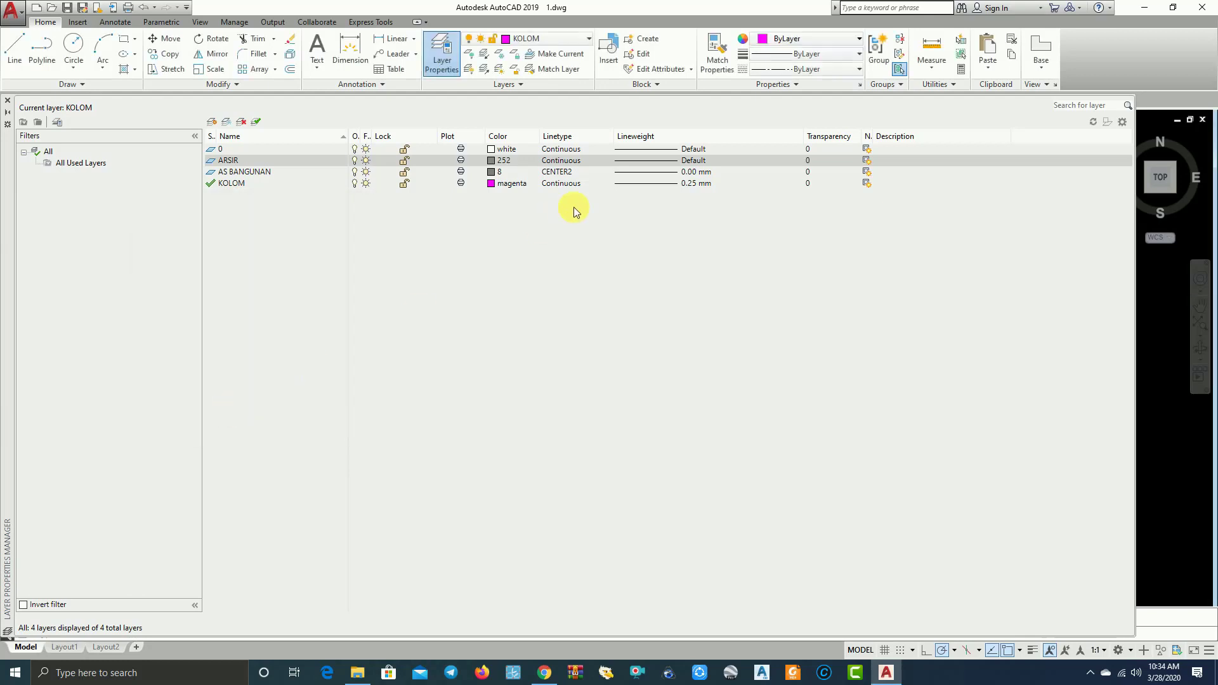
left_click(665, 162)
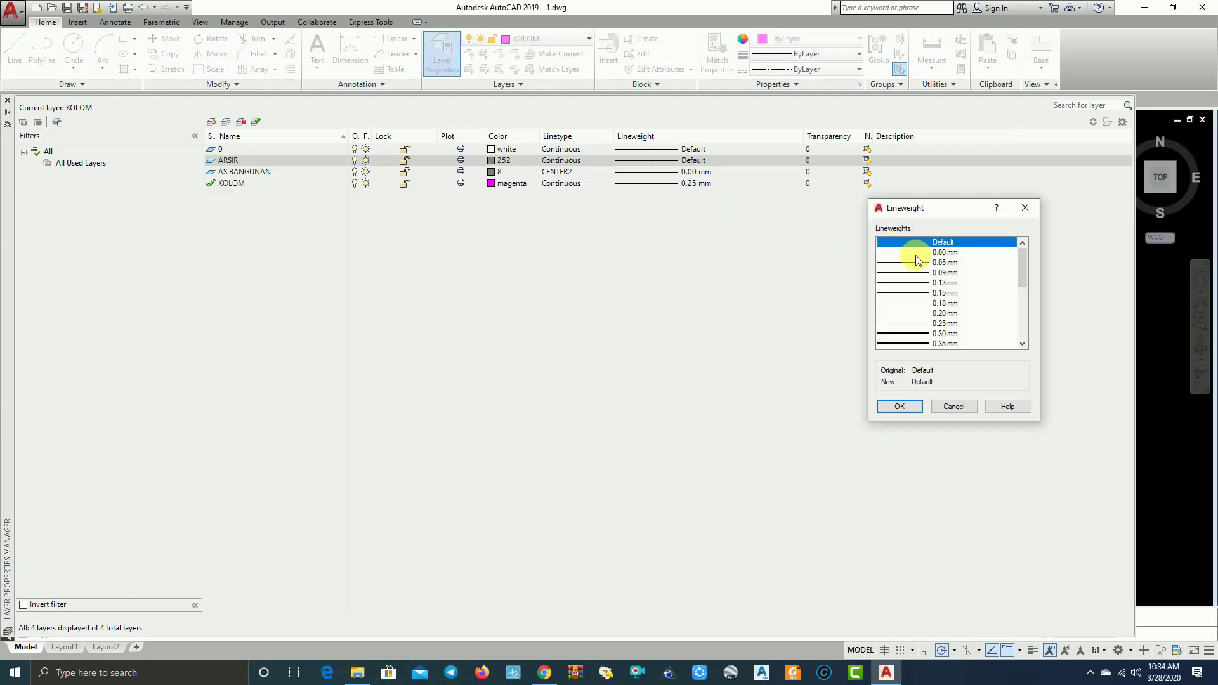
left_click(930, 263)
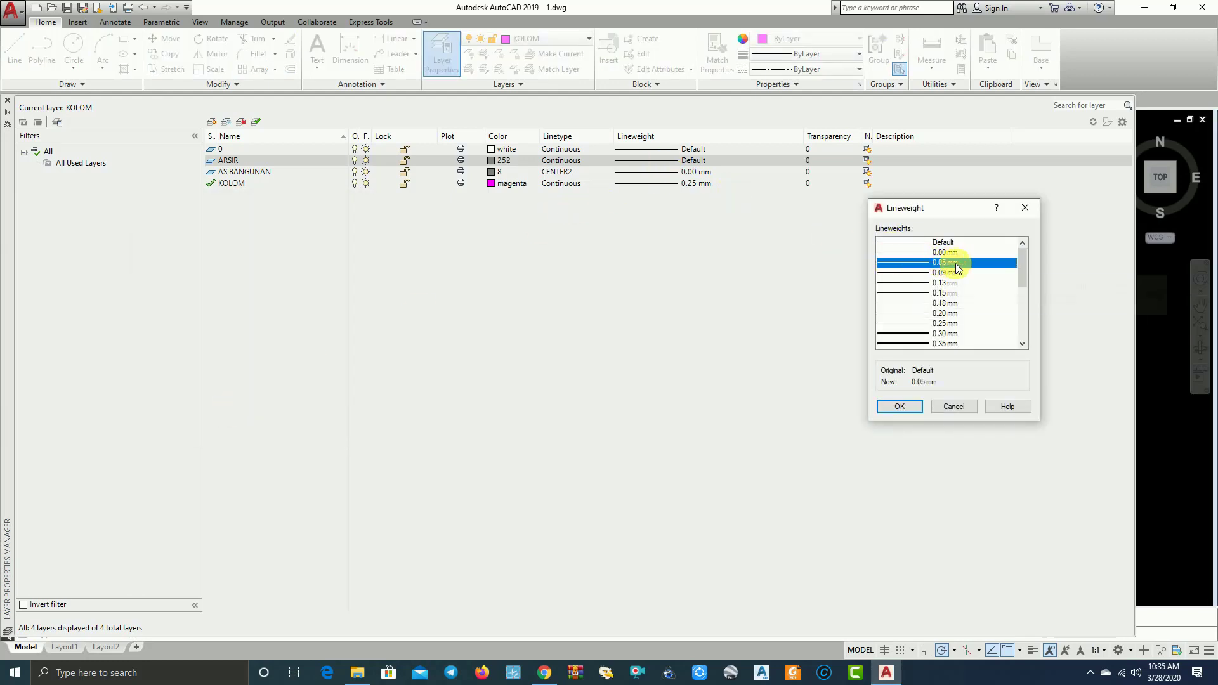
left_click(904, 408)
left_click(904, 406)
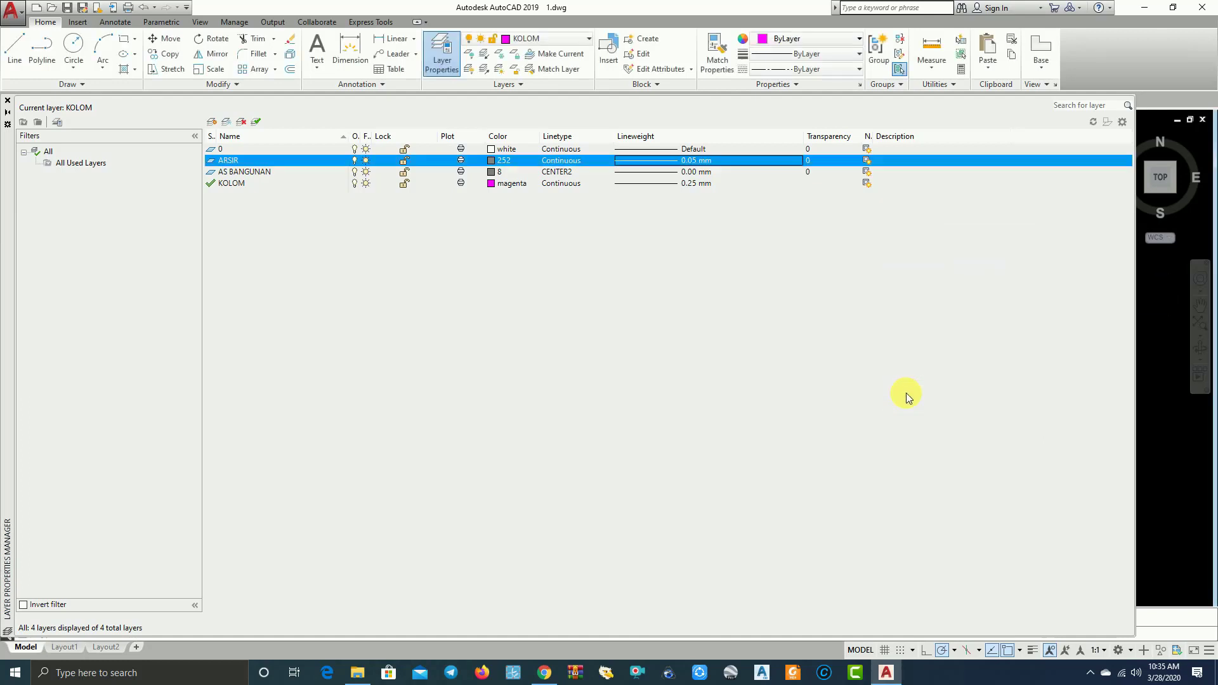
left_click(7, 104)
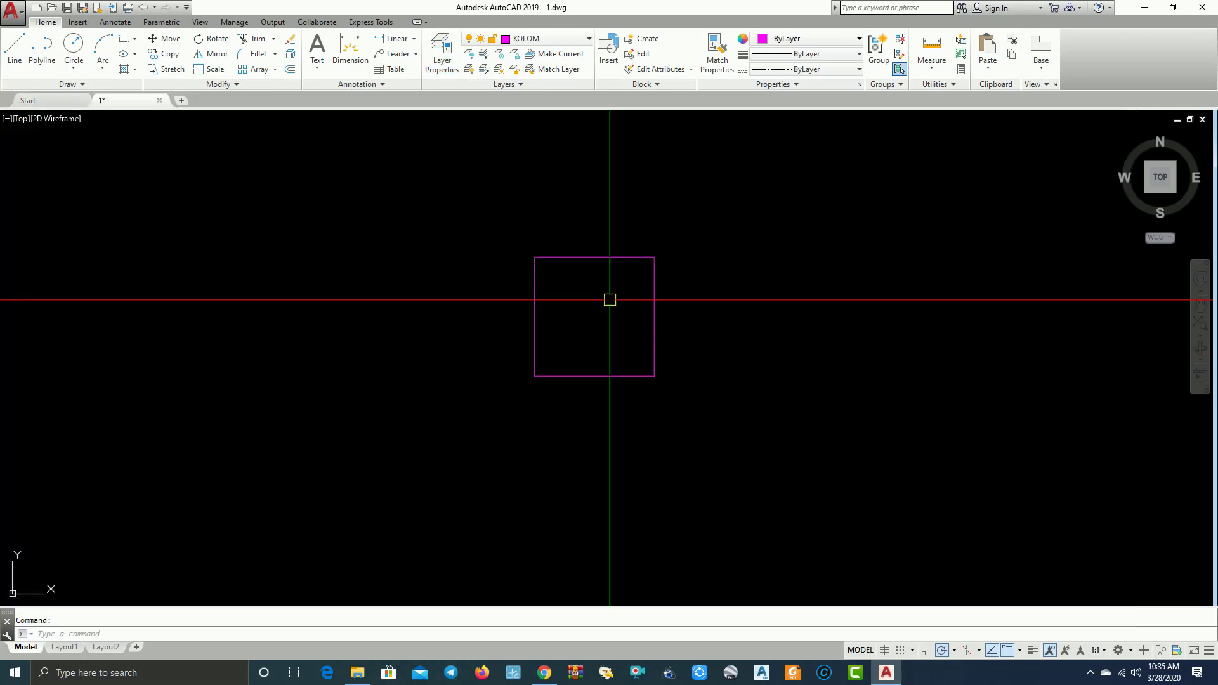
Copy the 150 × 150 column square once to its right, based at its lower-left corner
left_click(702, 302)
left_click(645, 321)
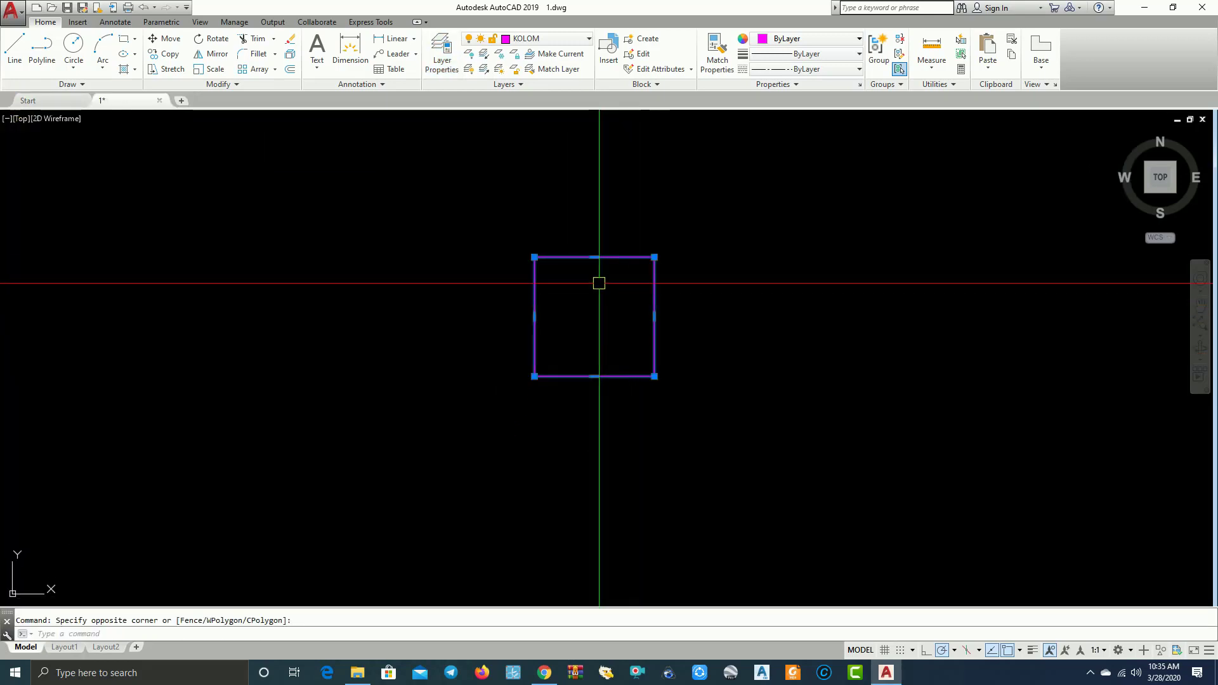
left_click(158, 55)
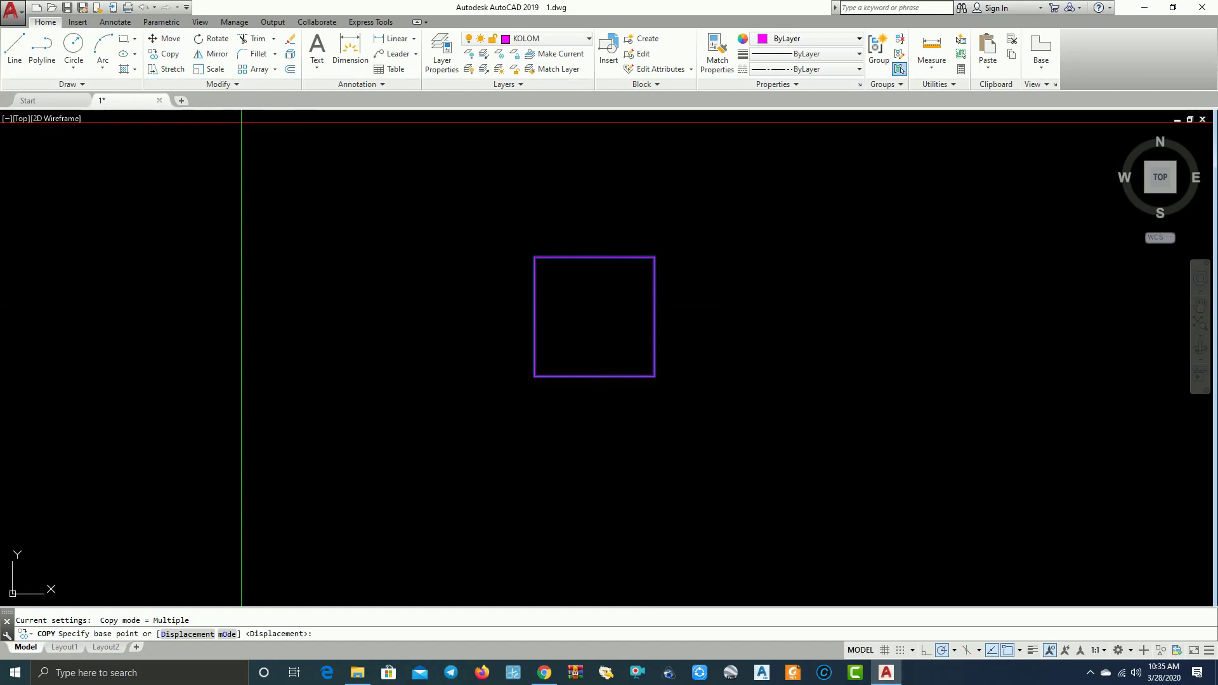
left_click(534, 376)
left_click(691, 376)
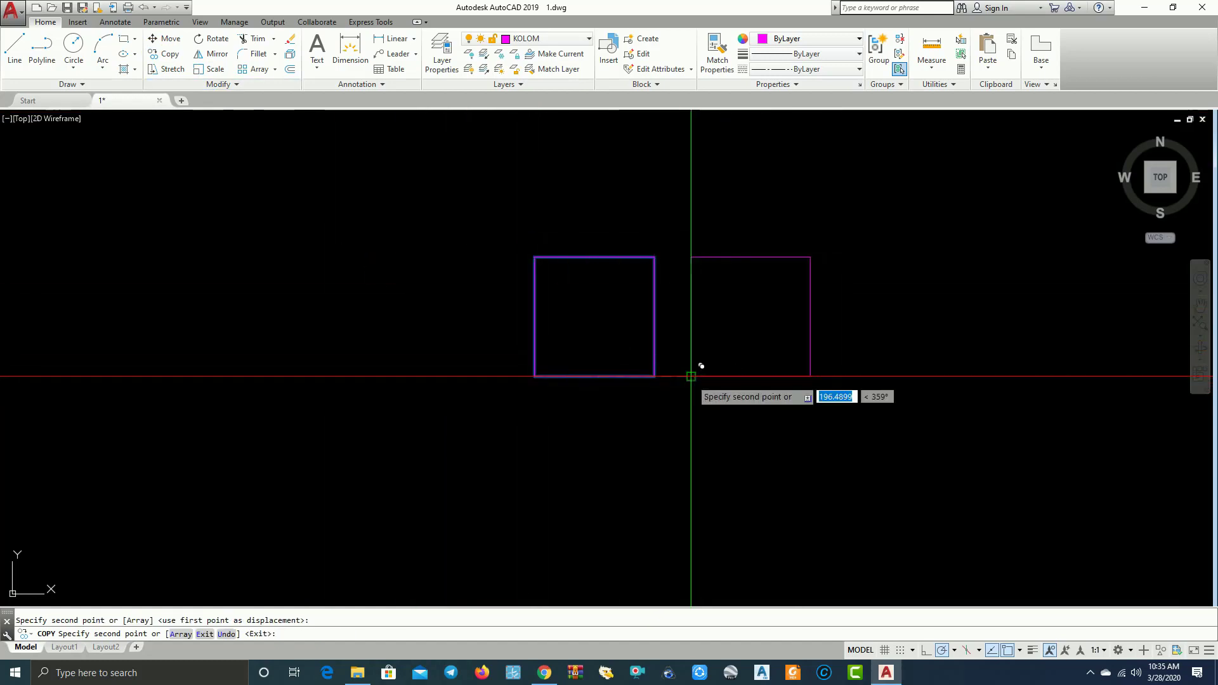
key("Return")
scroll(628, 324, "up", 2)
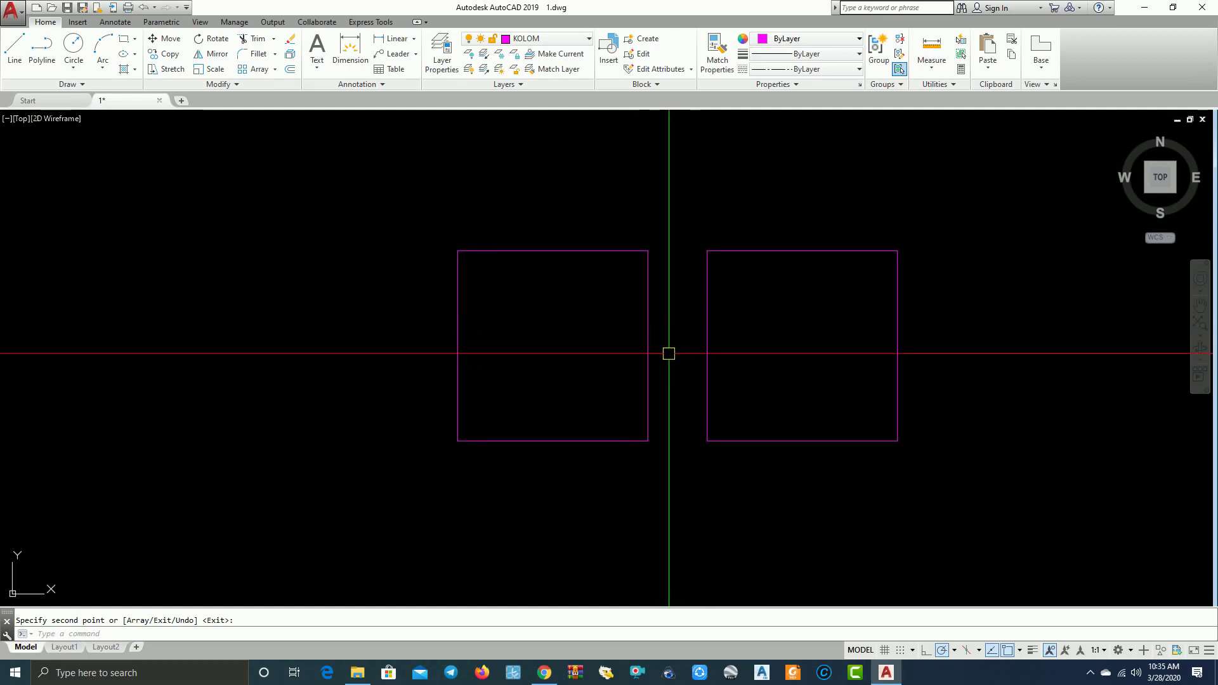
scroll(645, 356, "down", 2)
mouse_move(574, 348)
middle_mouse_down()
mouse_move(515, 330)
mouse_move(445, 276)
middle_mouse_up()
scroll(514, 329, "up", 2)
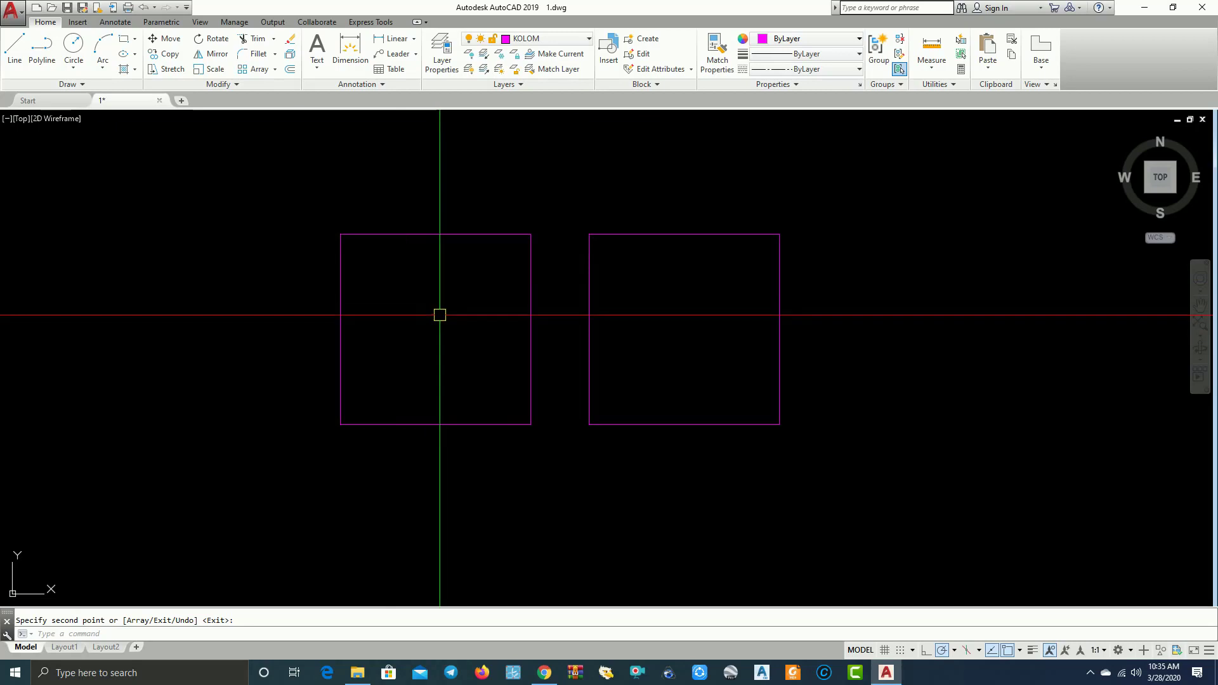
type("H")
Hatch the left square with the AR-CONC pattern at scale 7
key("Return")
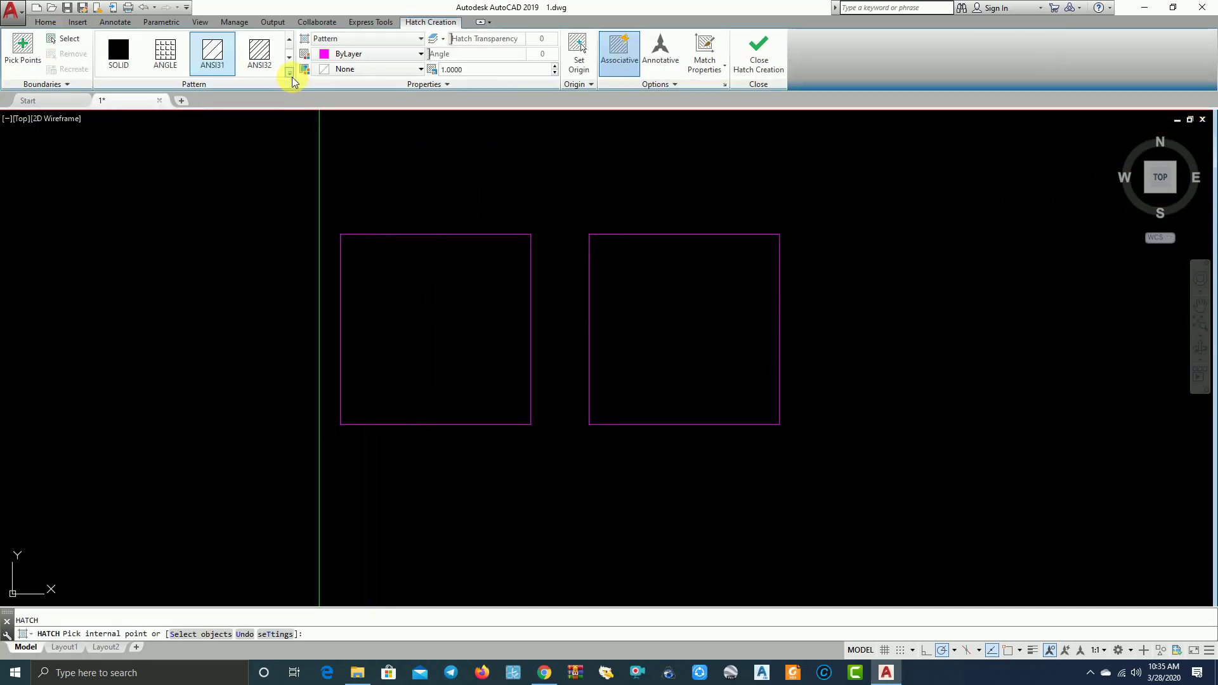
left_click(289, 73)
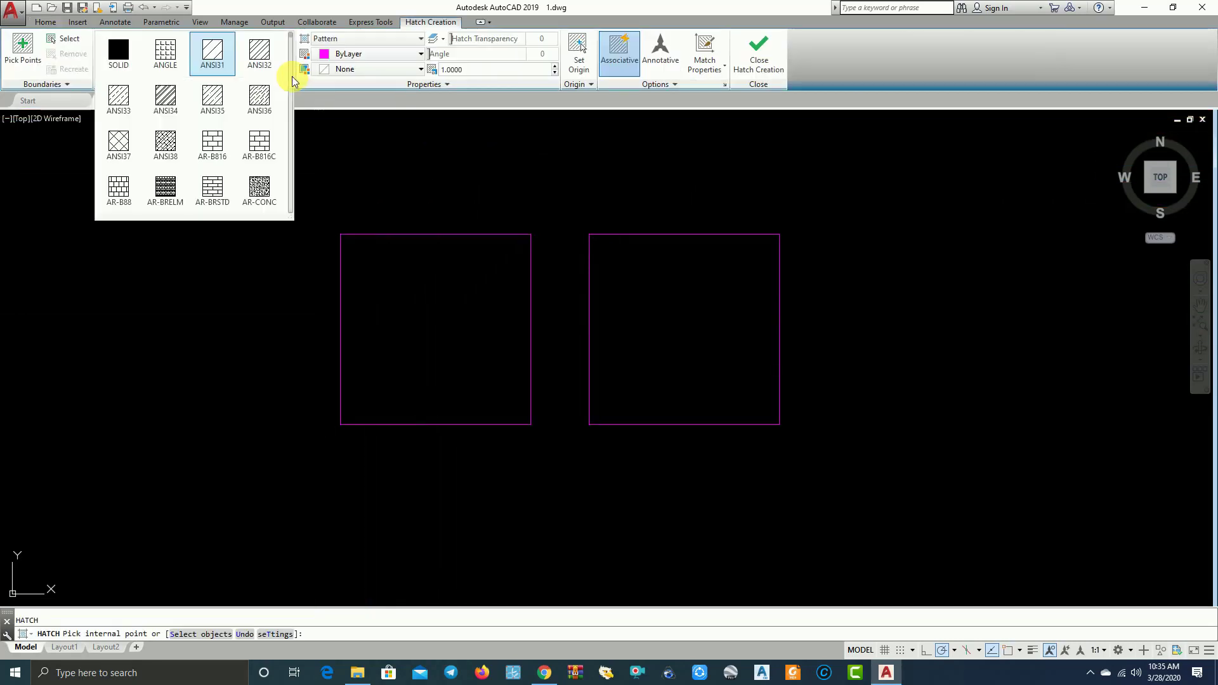
left_click(262, 201)
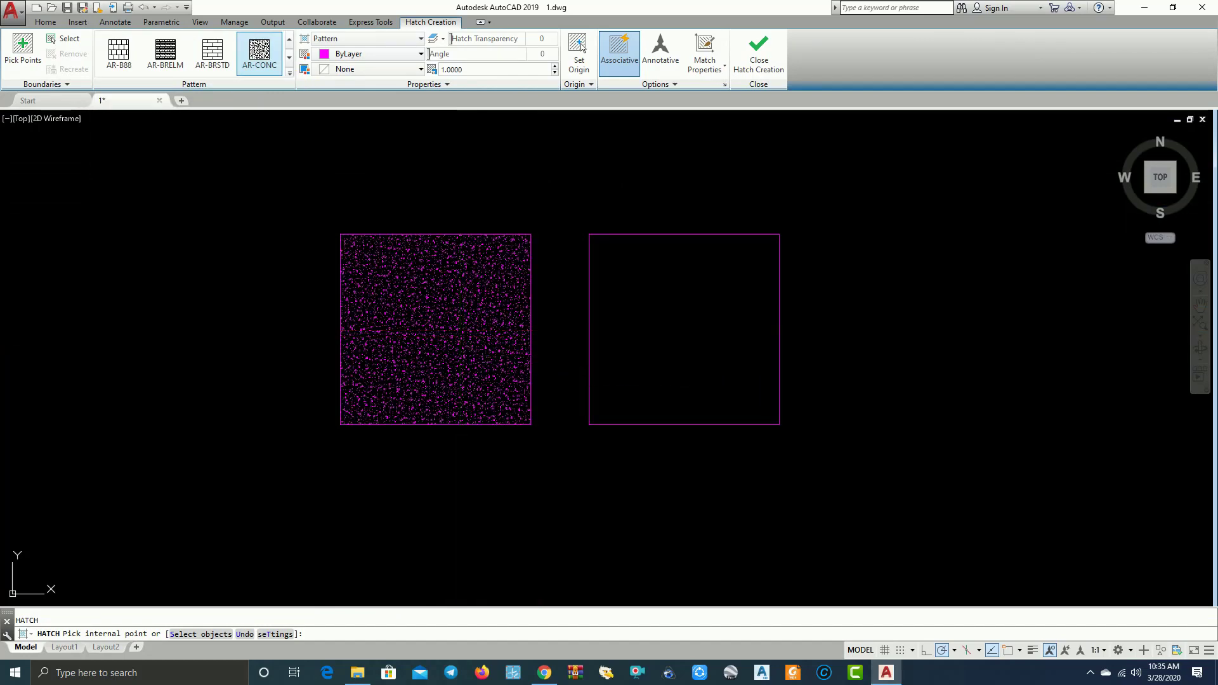
scroll(451, 286, "up", 4)
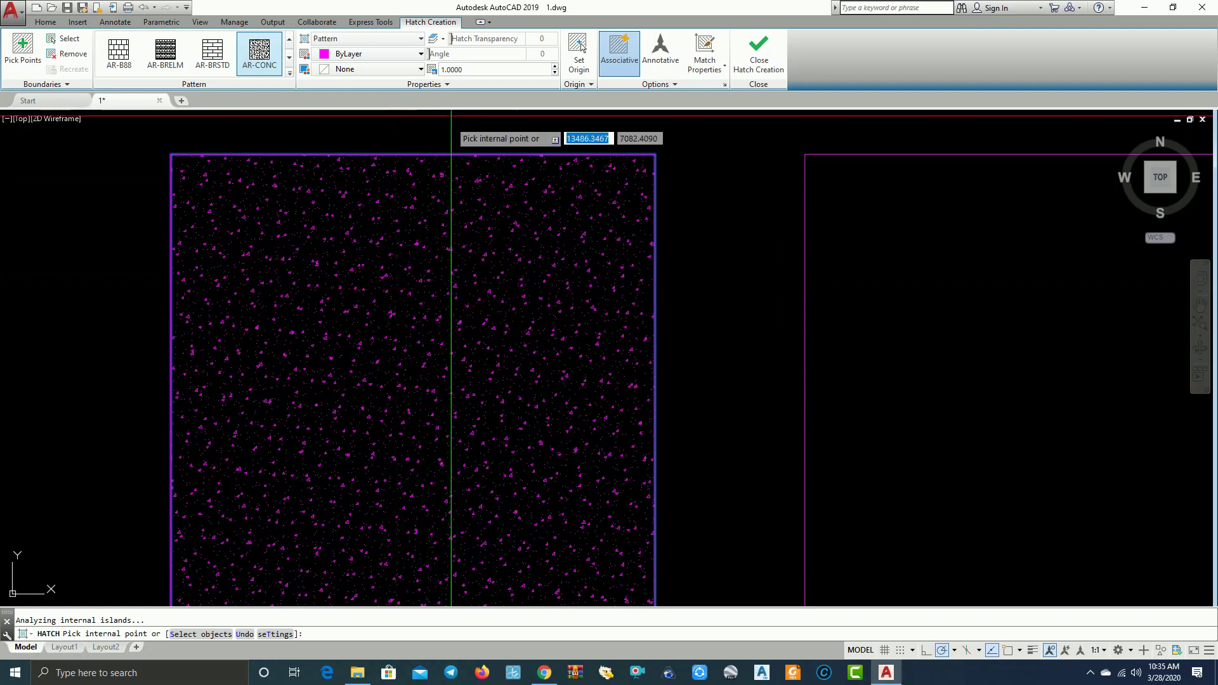
left_click(484, 70)
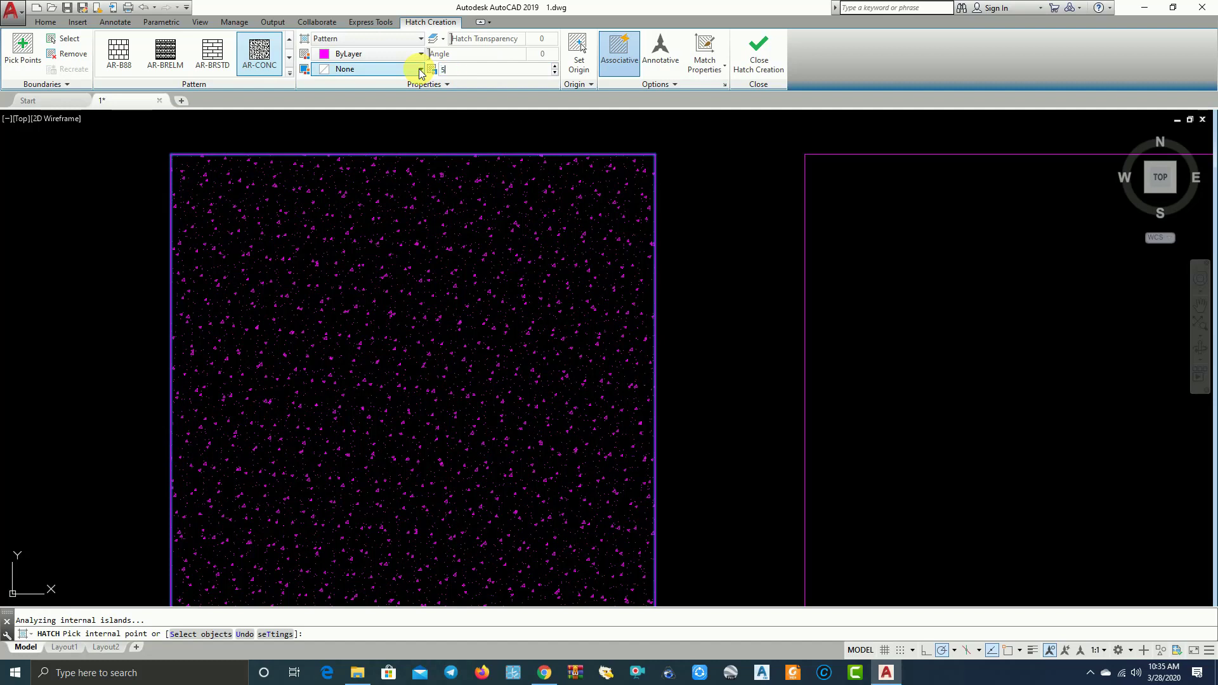
key("Return")
scroll(476, 318, "down", 5)
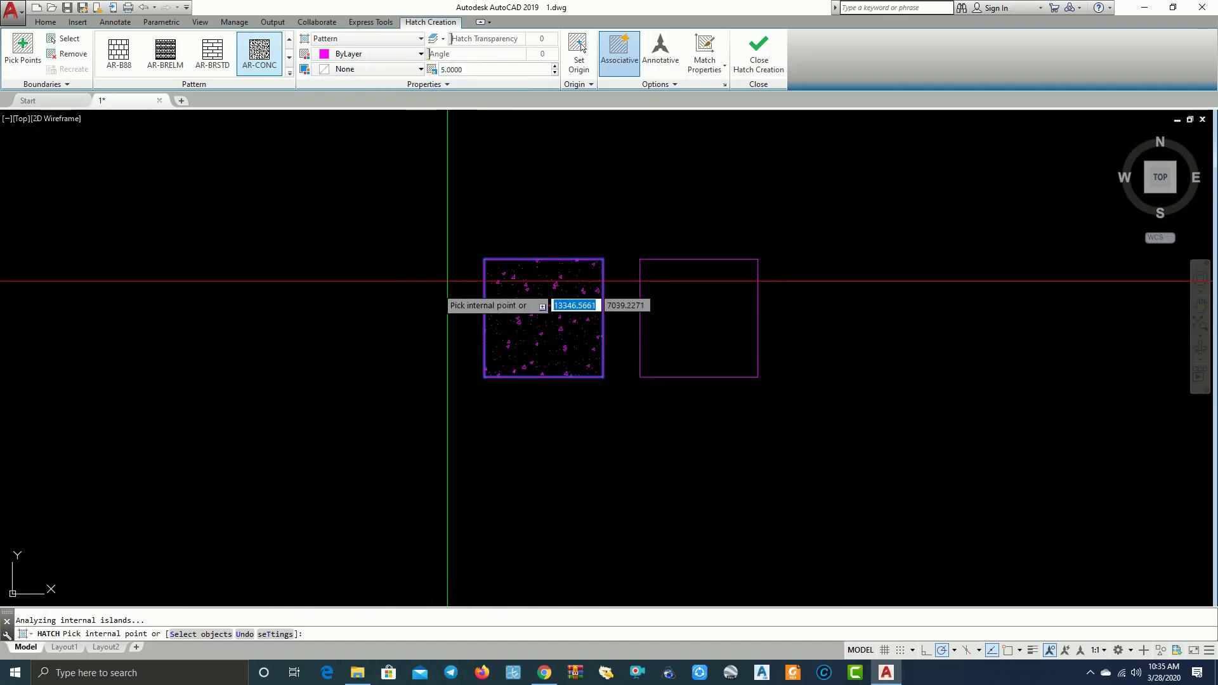
scroll(447, 280, "up", 2)
left_click(492, 70)
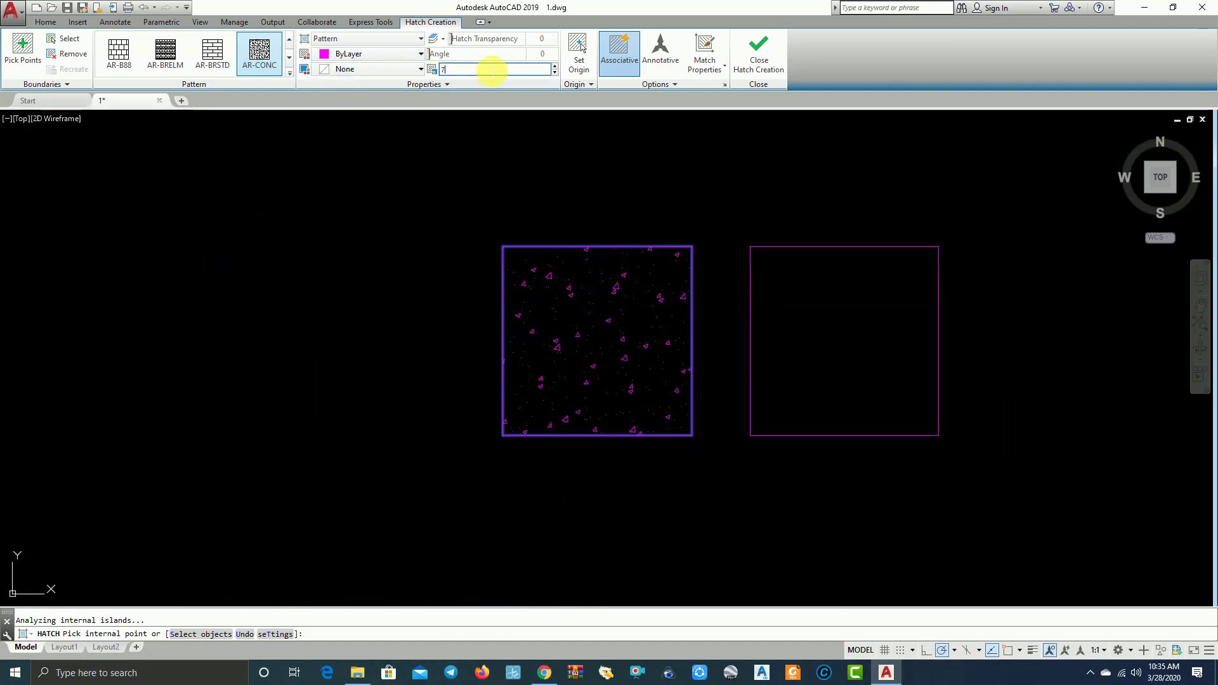
scroll(405, 288, "down", 2)
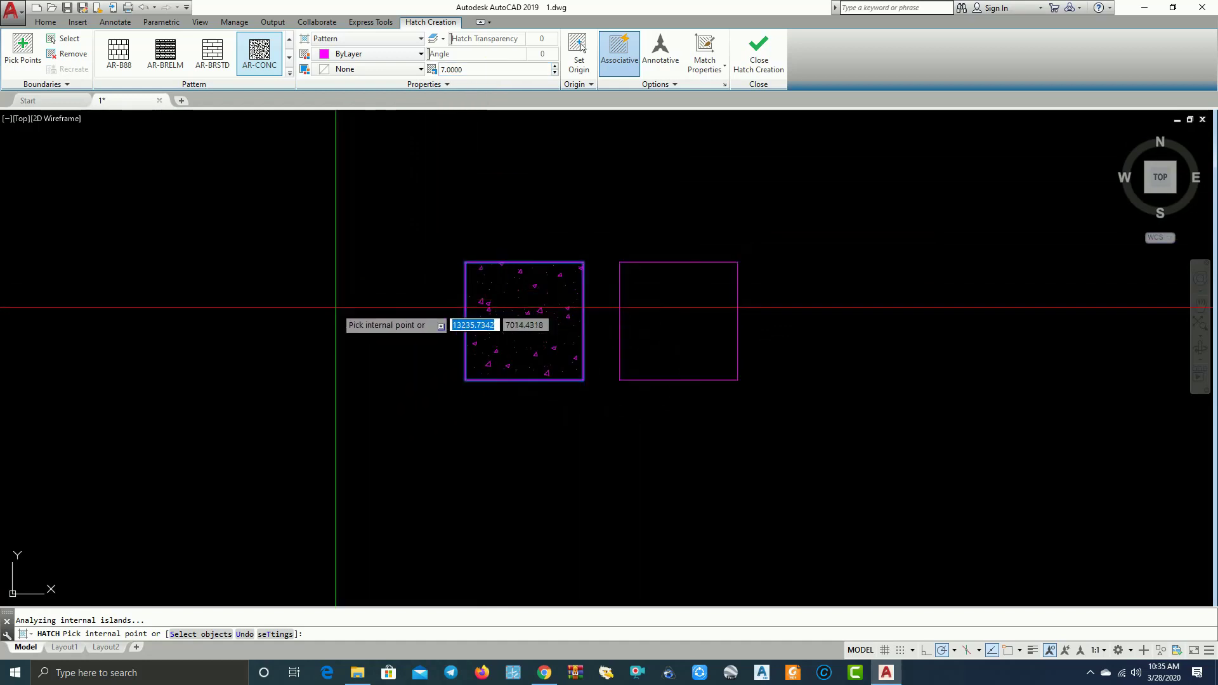
key("Escape")
scroll(507, 323, "up", 2)
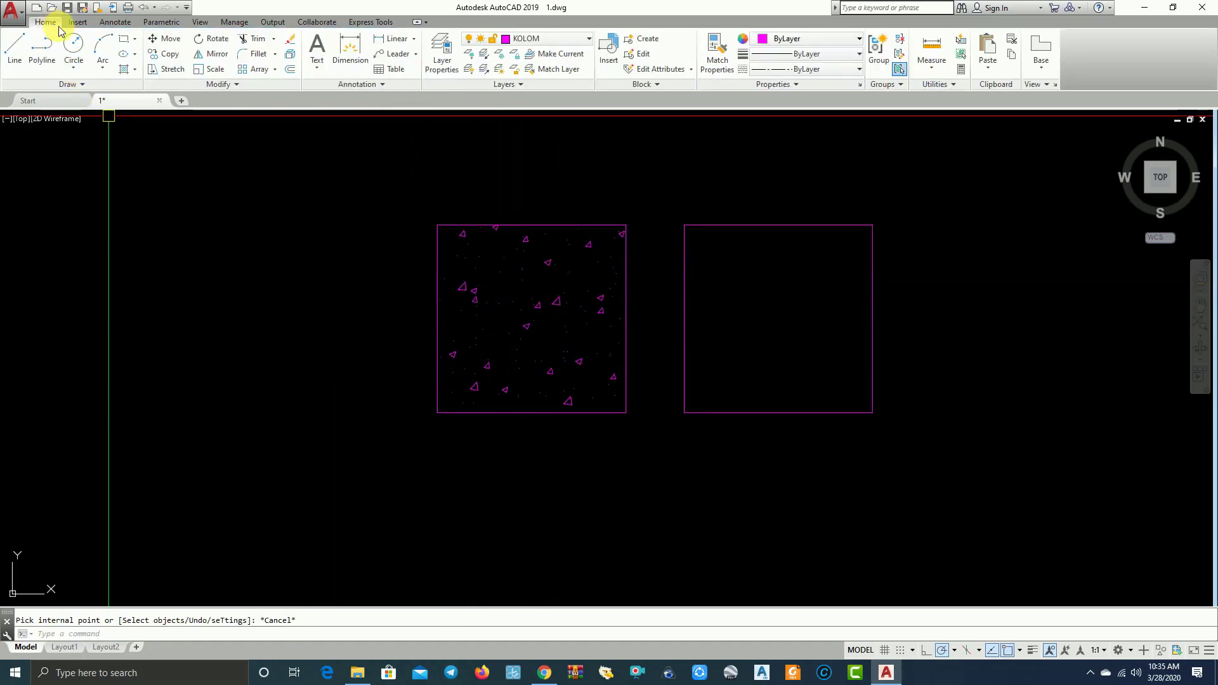
Put the left square's AR-CONC hatch on the ARSIR layer
left_click(551, 301)
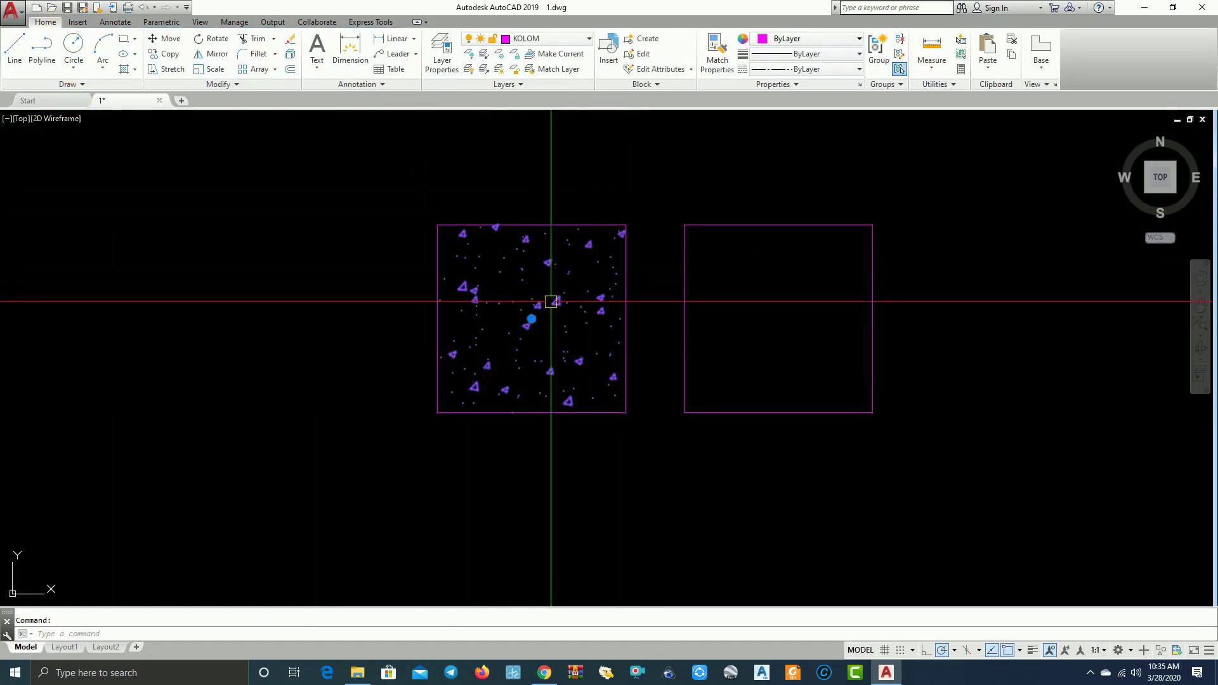
left_click(119, 54)
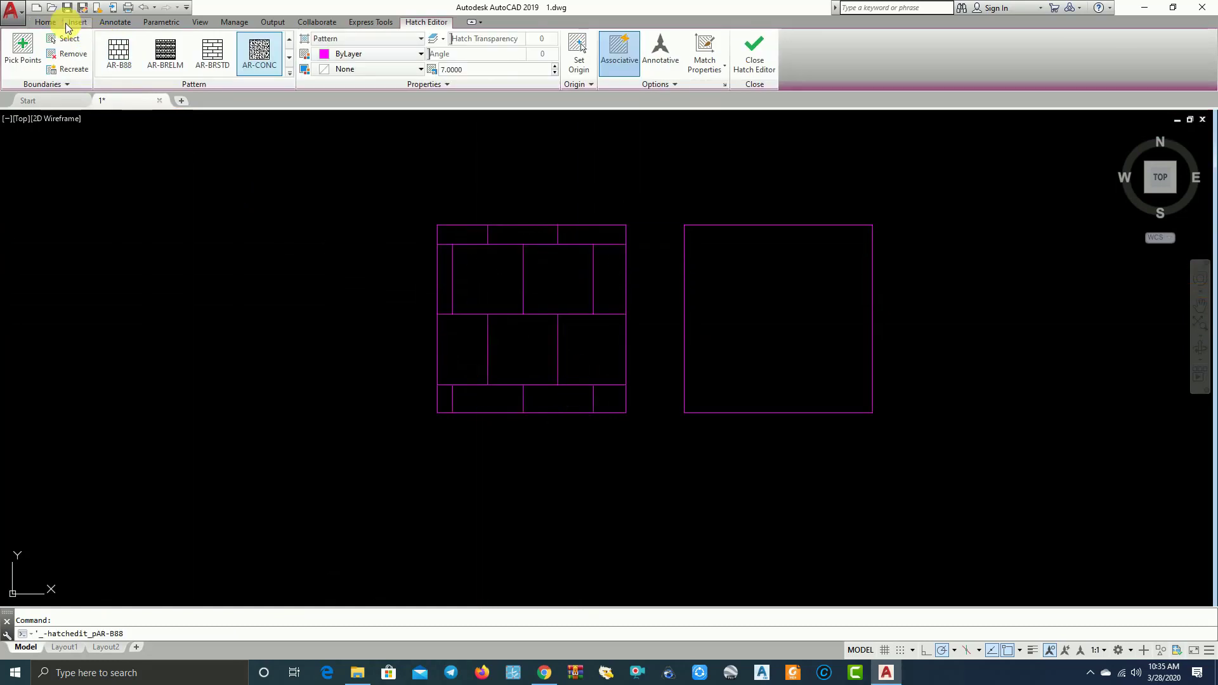
left_click(46, 22)
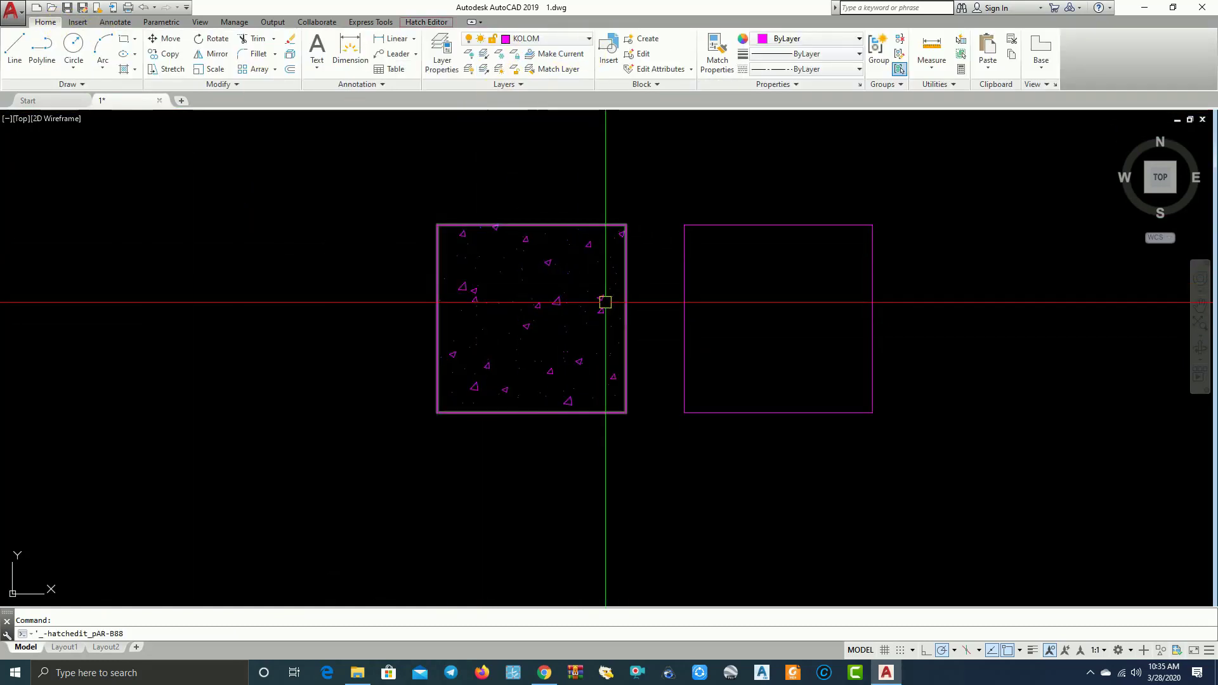
left_click(560, 304)
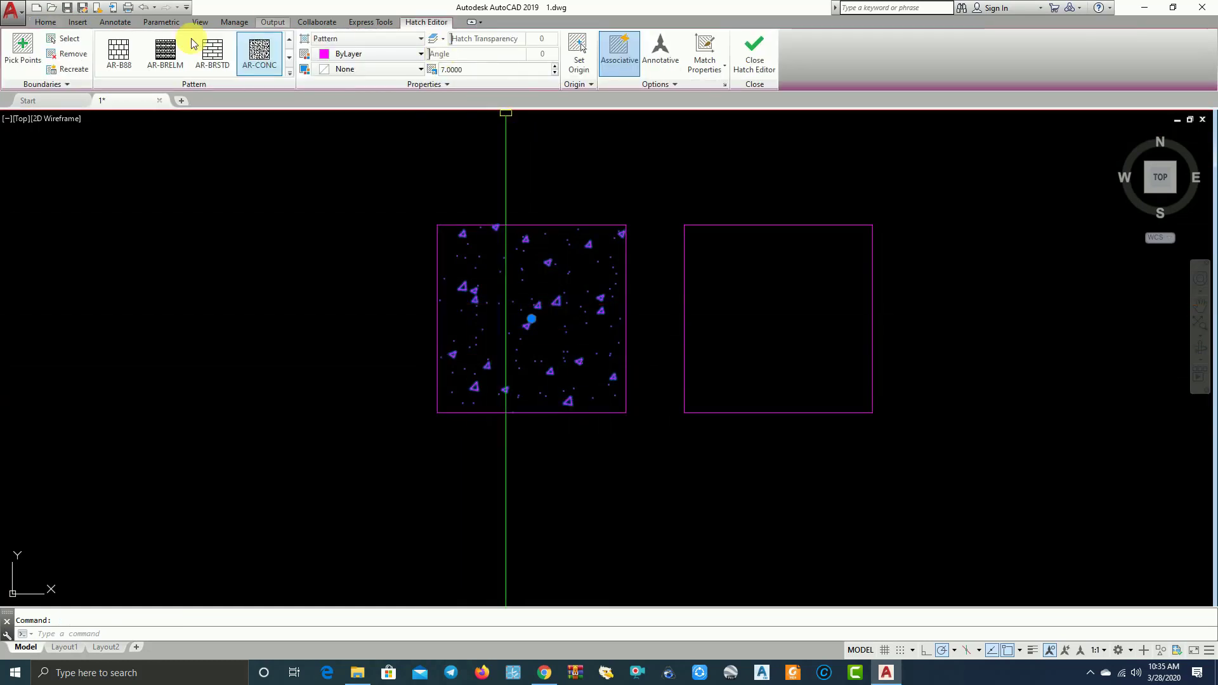
left_click(40, 23)
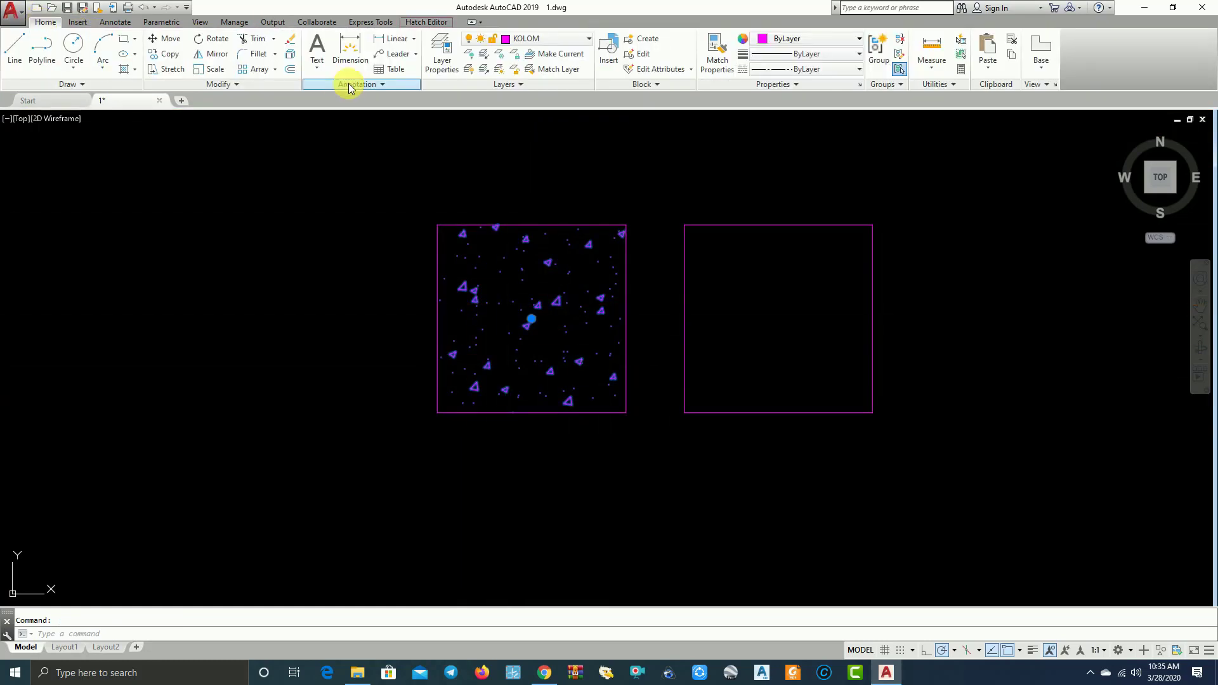
left_click(579, 41)
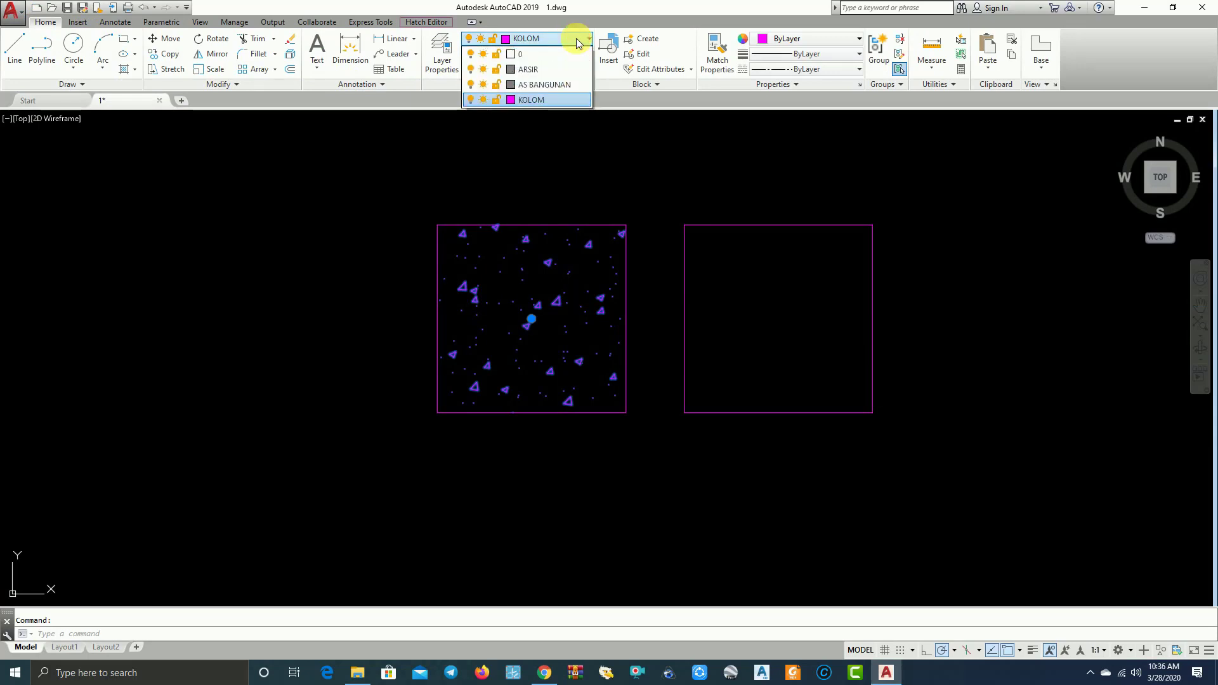
left_click(532, 70)
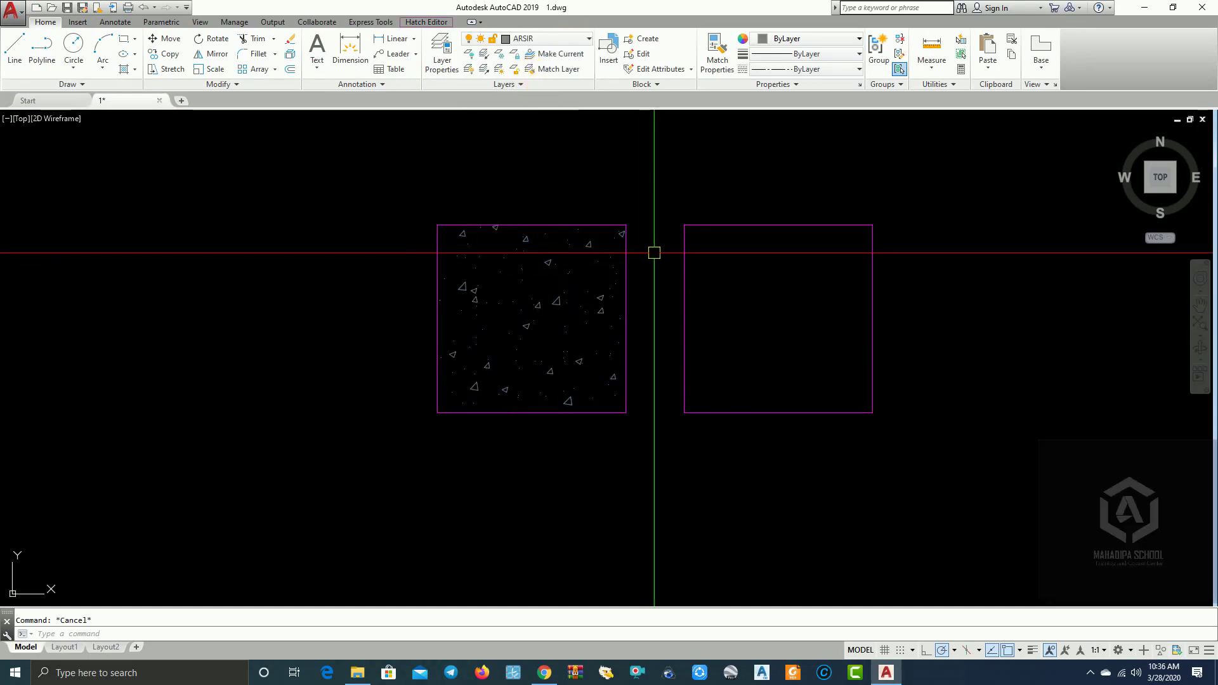
scroll(654, 277, "down", 2)
mouse_move(726, 277)
middle_mouse_down()
mouse_move(908, 277)
mouse_move(631, 279)
mouse_move(647, 288)
middle_mouse_up()
Run WIPEOUT with the Polyline option on the right square, answering No to erase
scroll(574, 292, "up", 2)
left_click(600, 221)
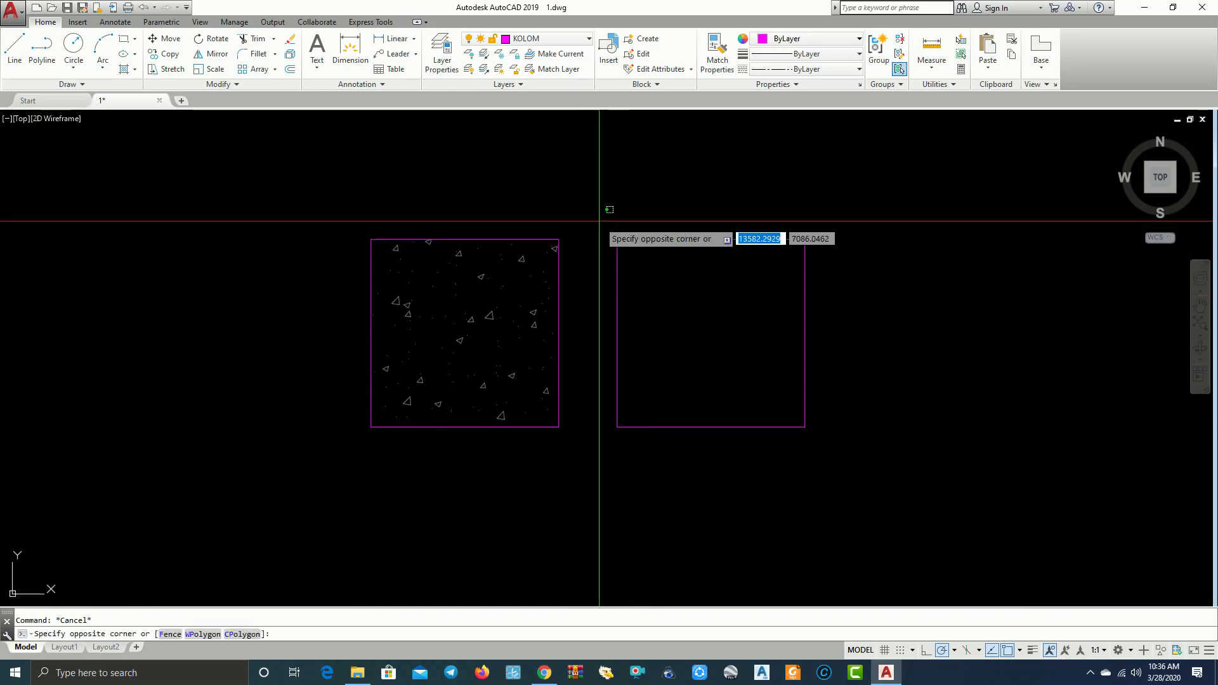
left_click(762, 246)
scroll(825, 292, "down", 5)
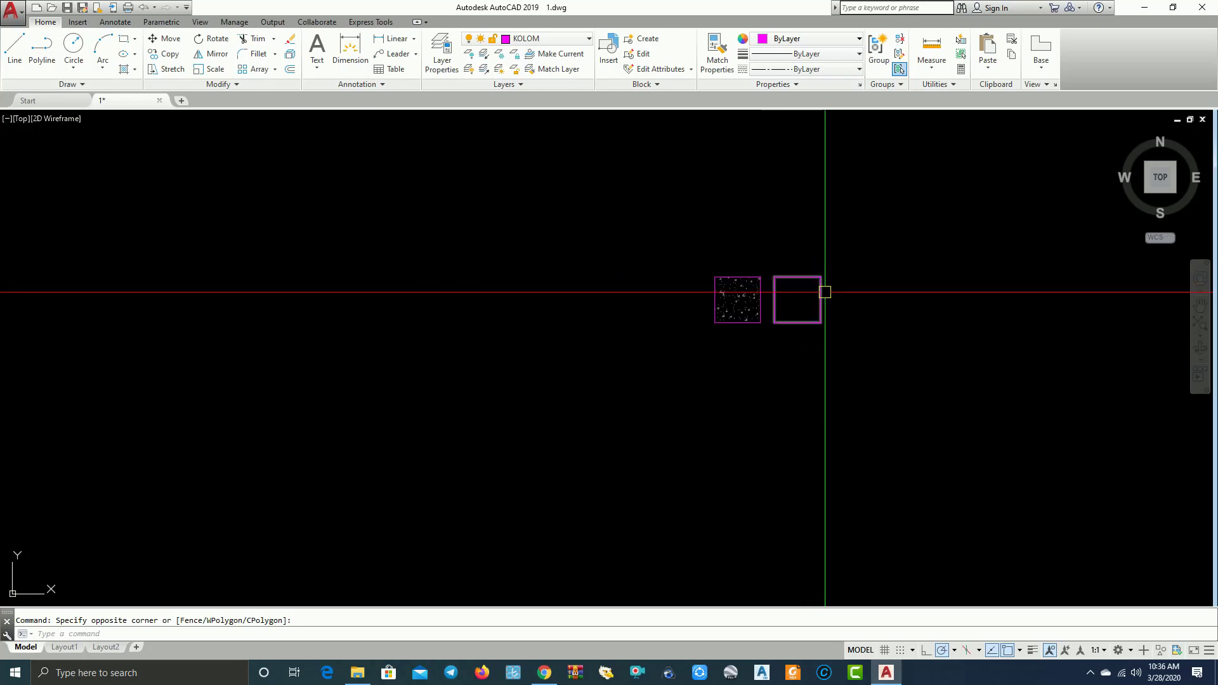
scroll(825, 292, "up", 3)
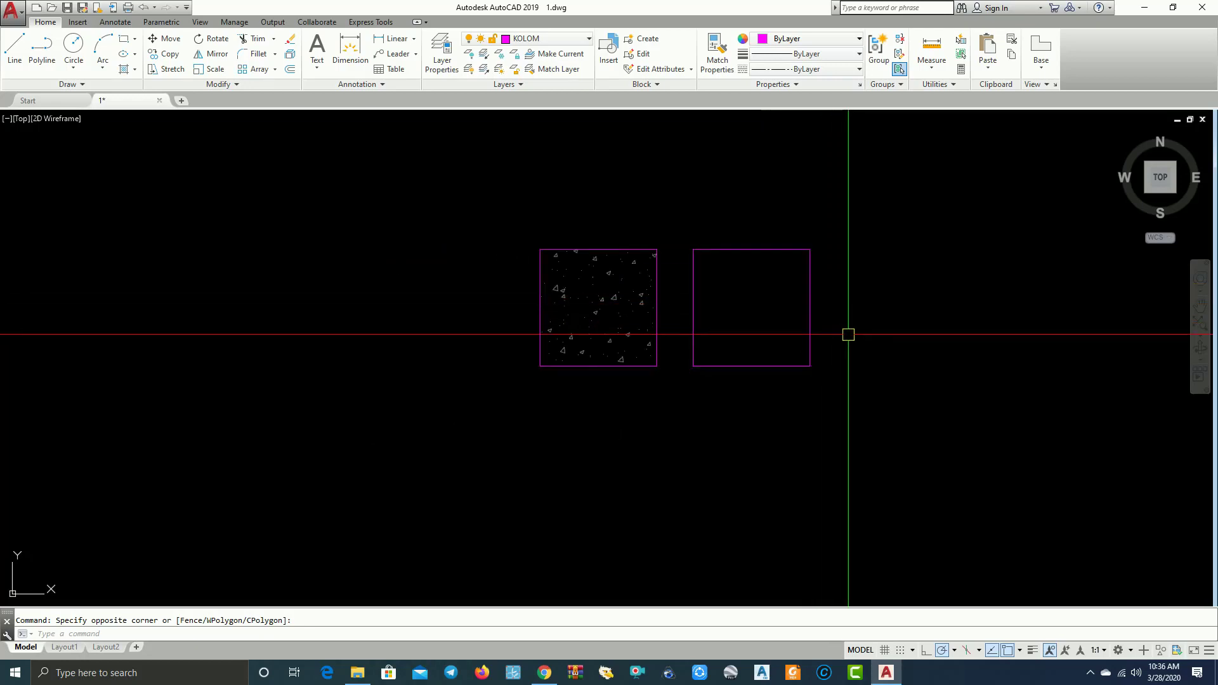
type("WIPEOUT")
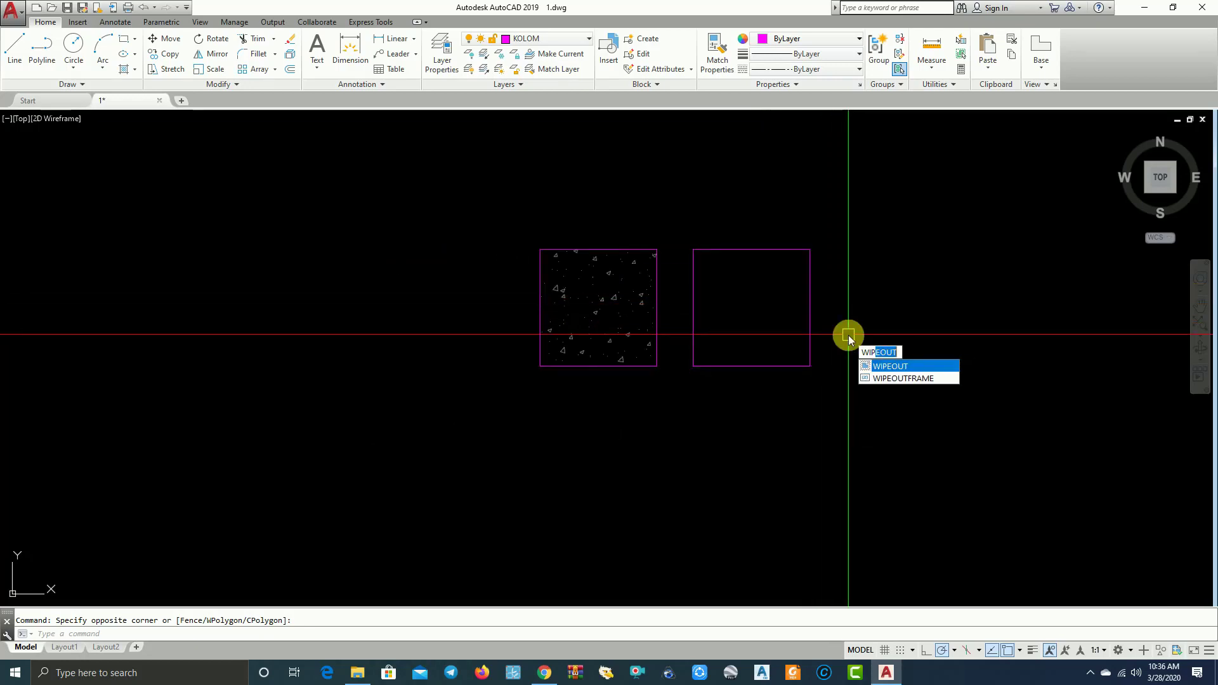
type("E")
left_click(892, 367)
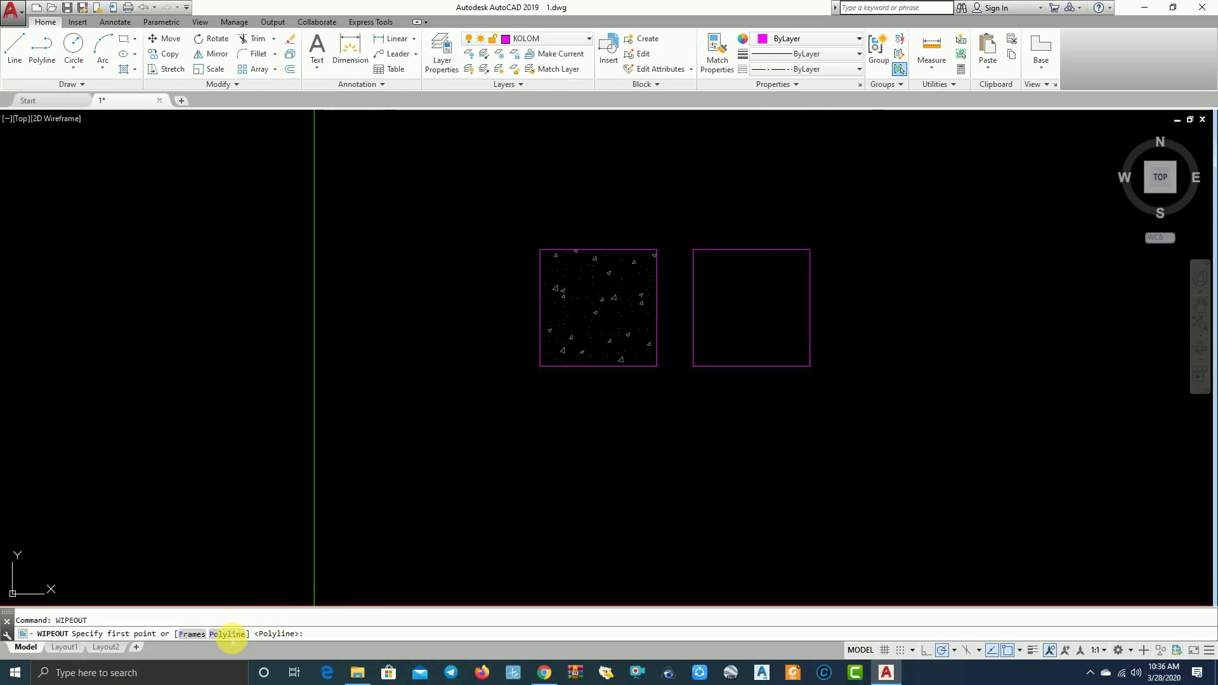
left_click(228, 634)
left_click(764, 367)
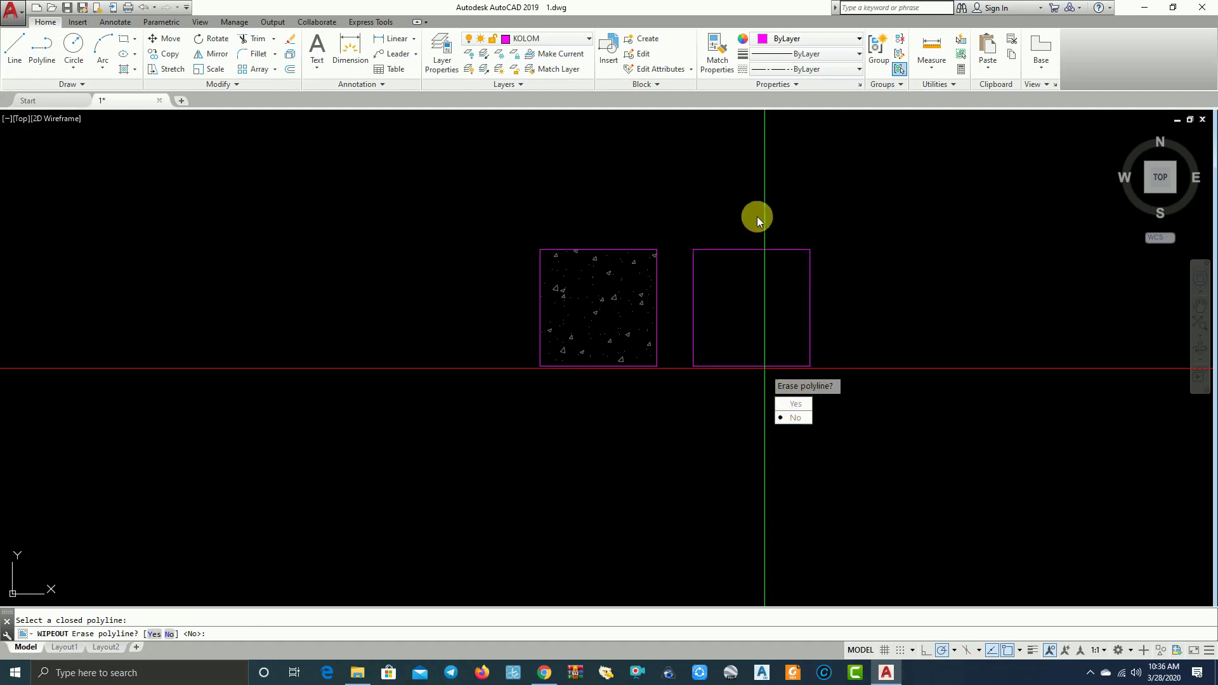
left_click(805, 407)
Move the unhatched right square onto a floor-plan grid intersection
left_click(805, 378)
left_click(785, 340)
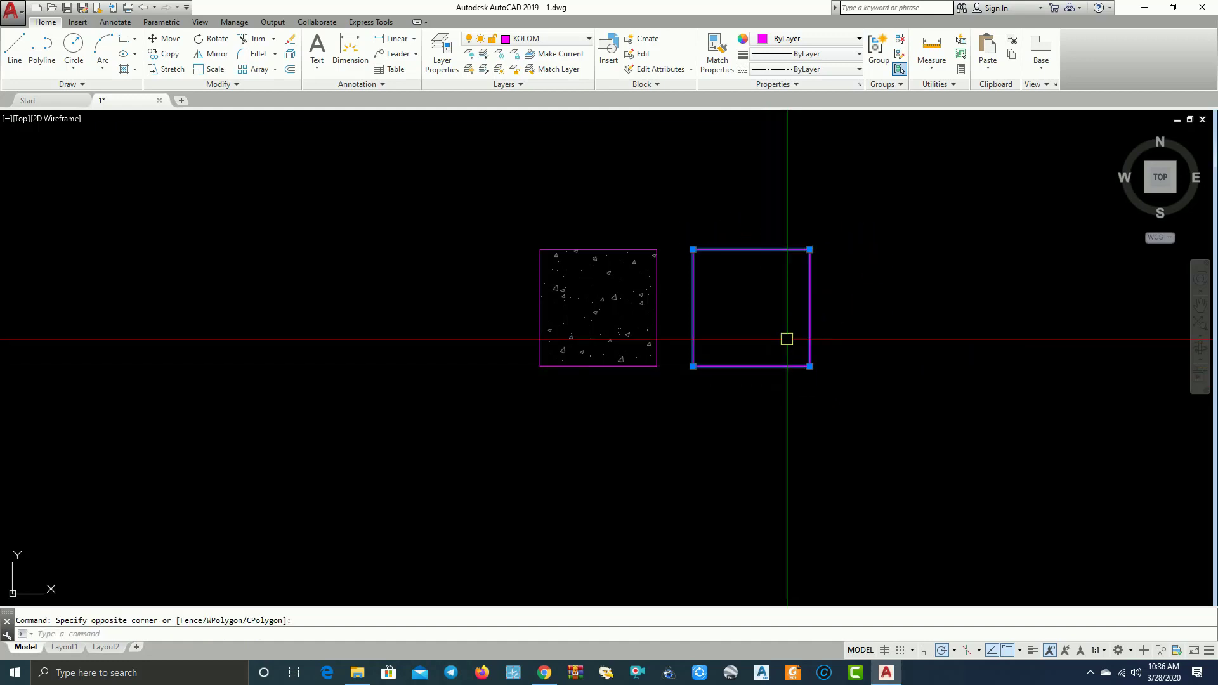
type("M")
key("Return")
left_click(844, 434)
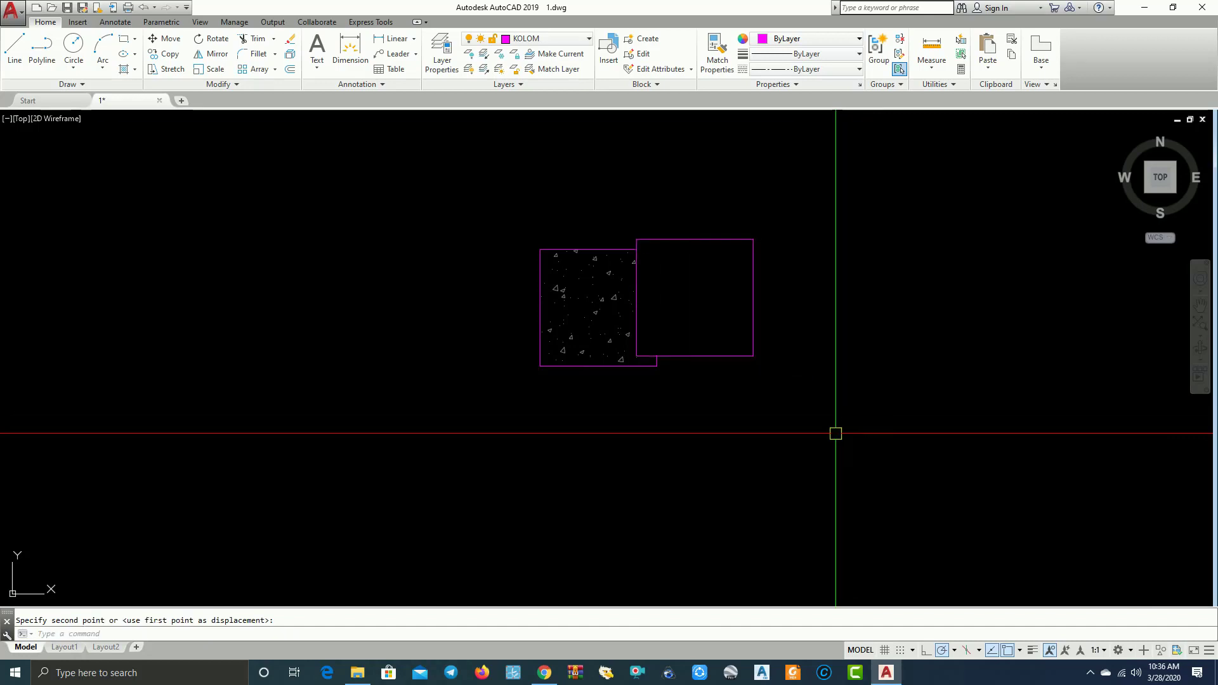
left_click(774, 338)
left_click(730, 323)
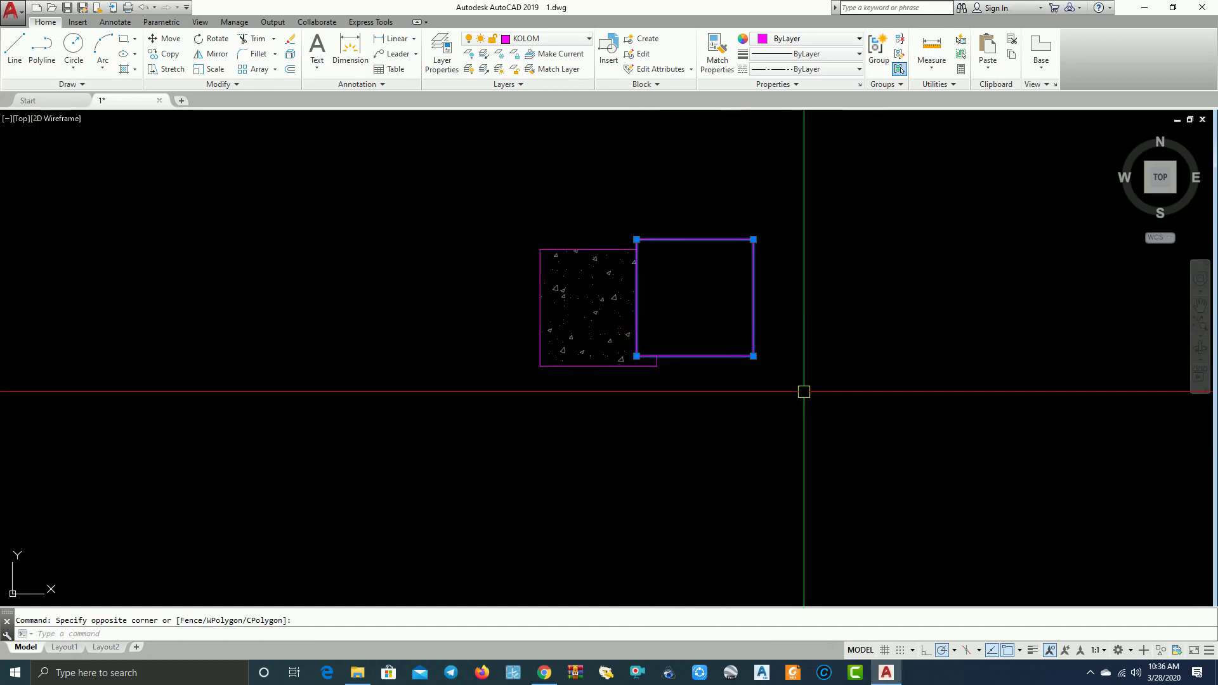
type("M")
key("Return")
left_click(849, 416)
scroll(862, 421, "down", 5)
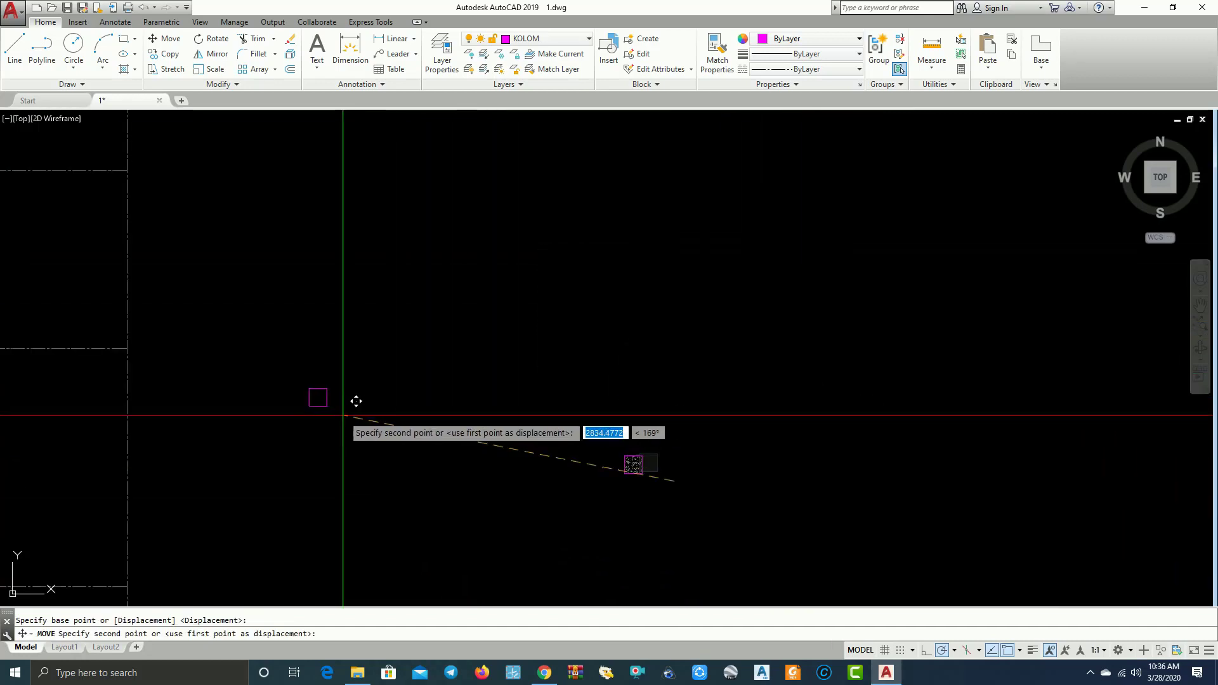
scroll(285, 330, "up", 3)
left_click(260, 359)
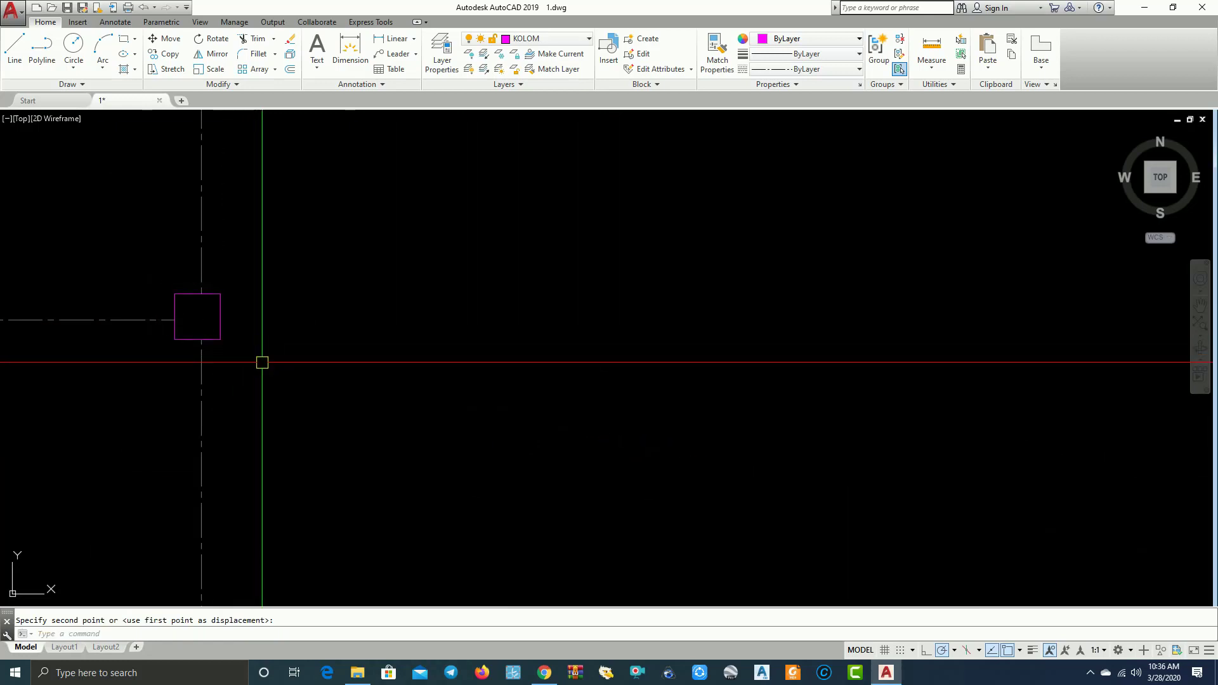
Erase the stray unhatched square and zoom back to select the hatched column's outline
scroll(197, 307, "up", 4)
left_click(231, 346)
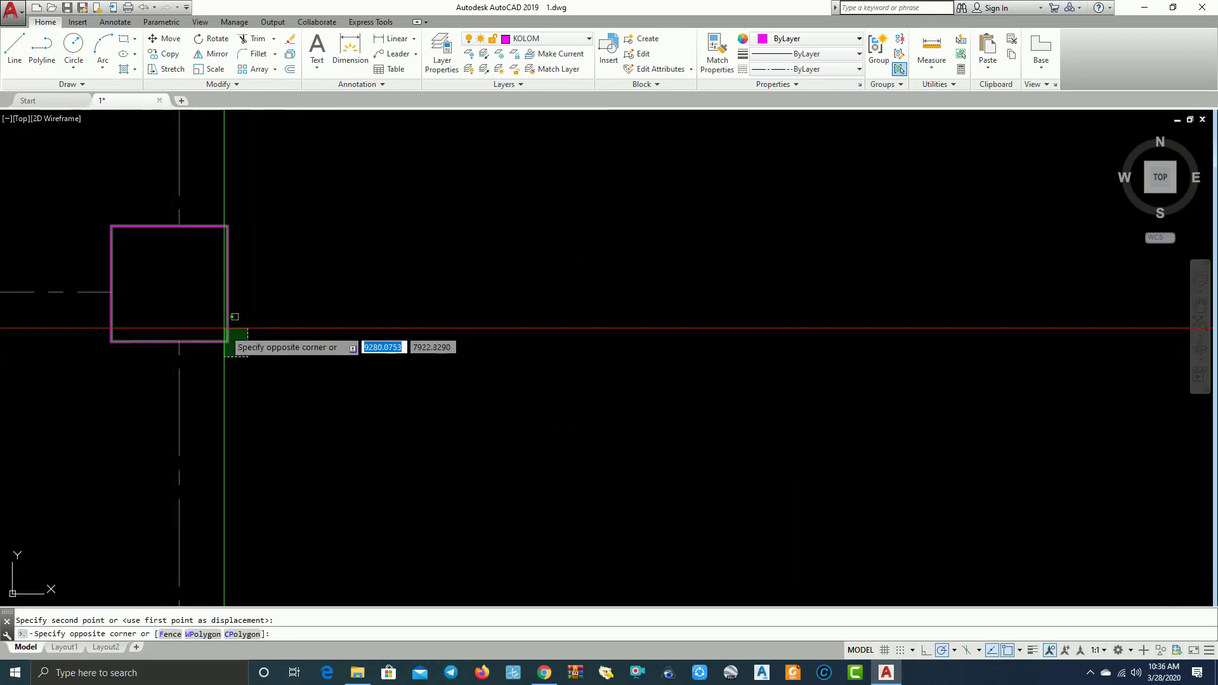
type("e")
key("Return")
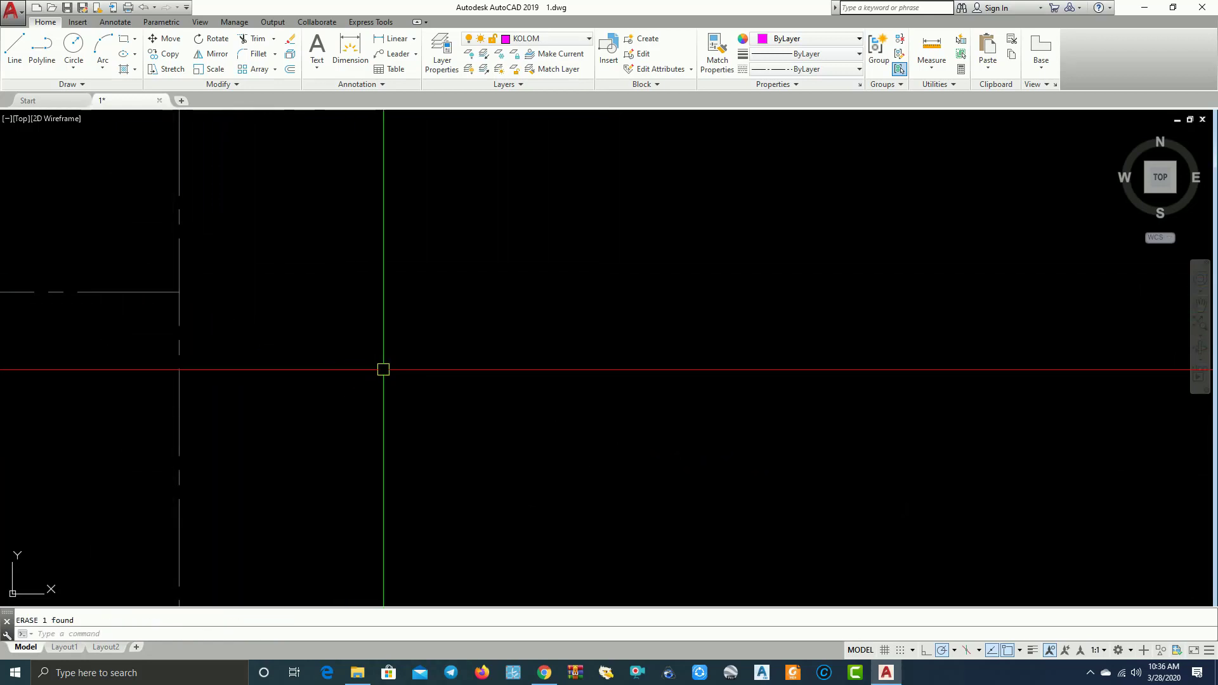
scroll(672, 362, "down", 5)
scroll(656, 362, "down", 4)
scroll(591, 298, "up", 2)
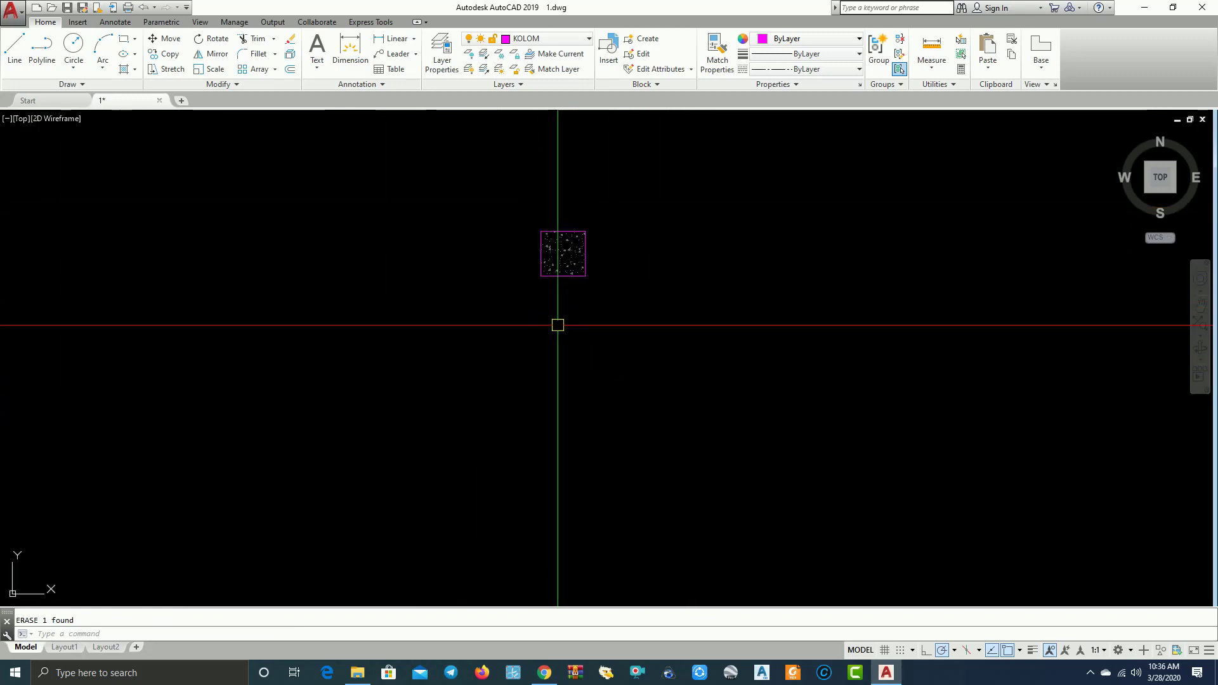
scroll(603, 267, "up", 4)
scroll(552, 247, "up", 2)
left_click(547, 233)
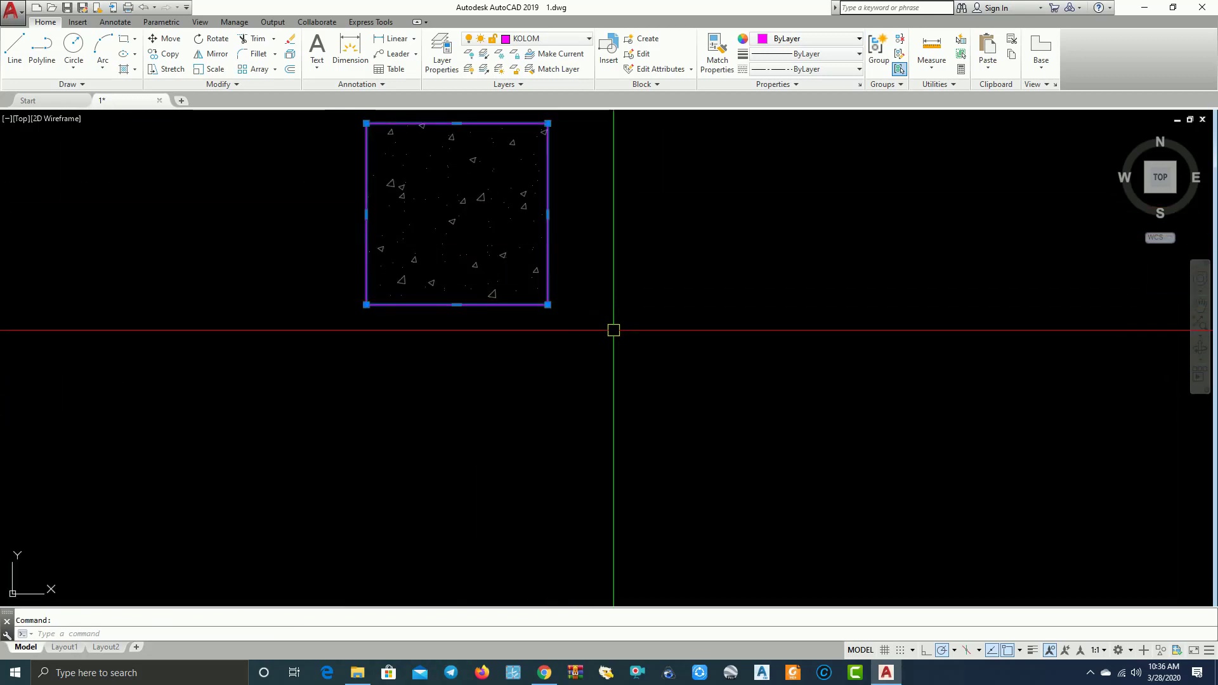
Copy the hatched column's square outline to its right
type("co")
key("Return")
left_click(461, 386)
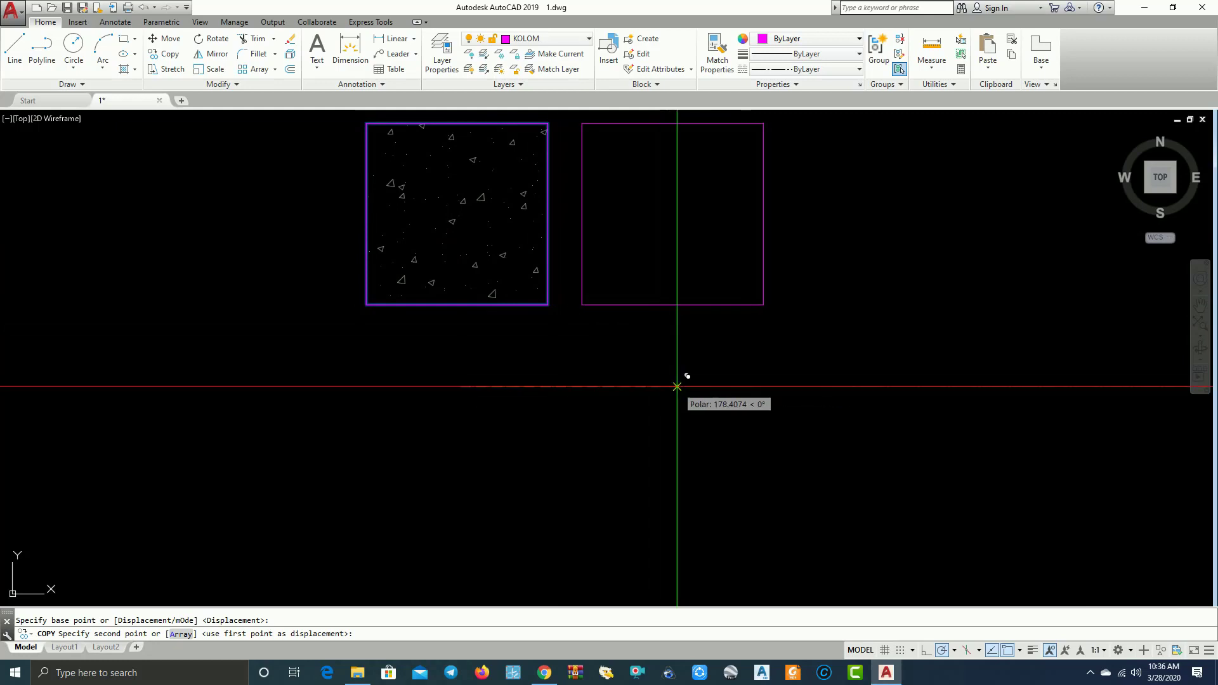
key("Return")
middle_click_drag(680, 387, 699, 413)
left_click(698, 413)
left_click(677, 362)
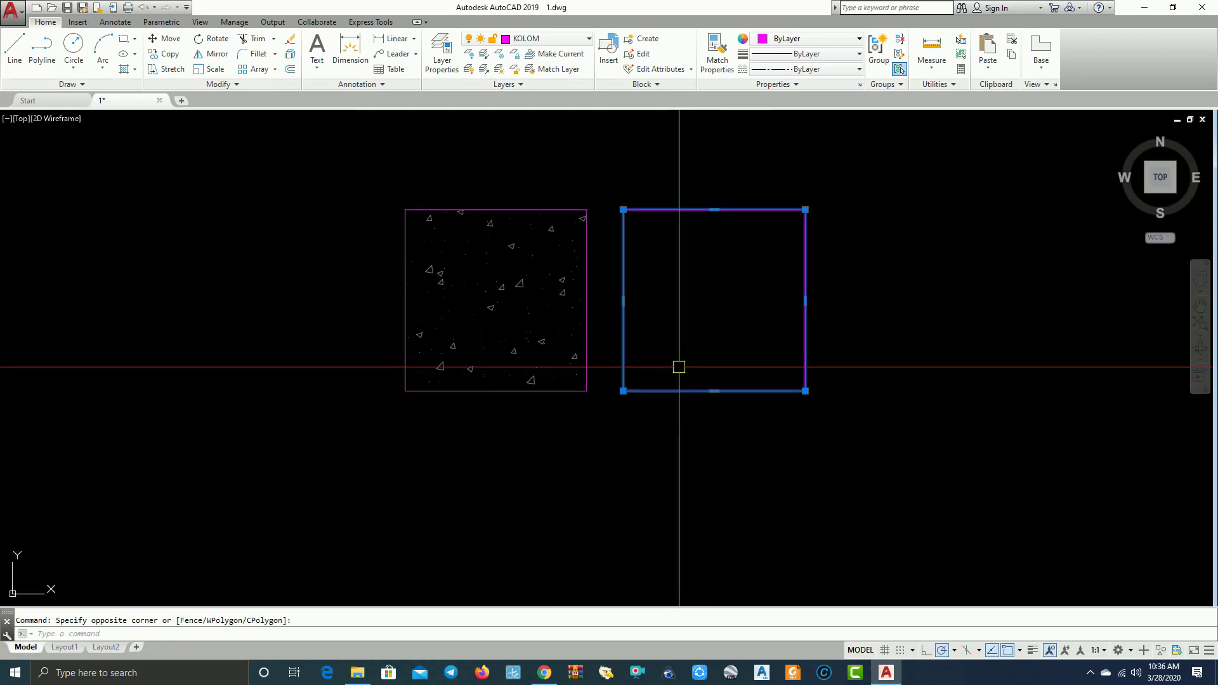
key("Escape")
type("W")
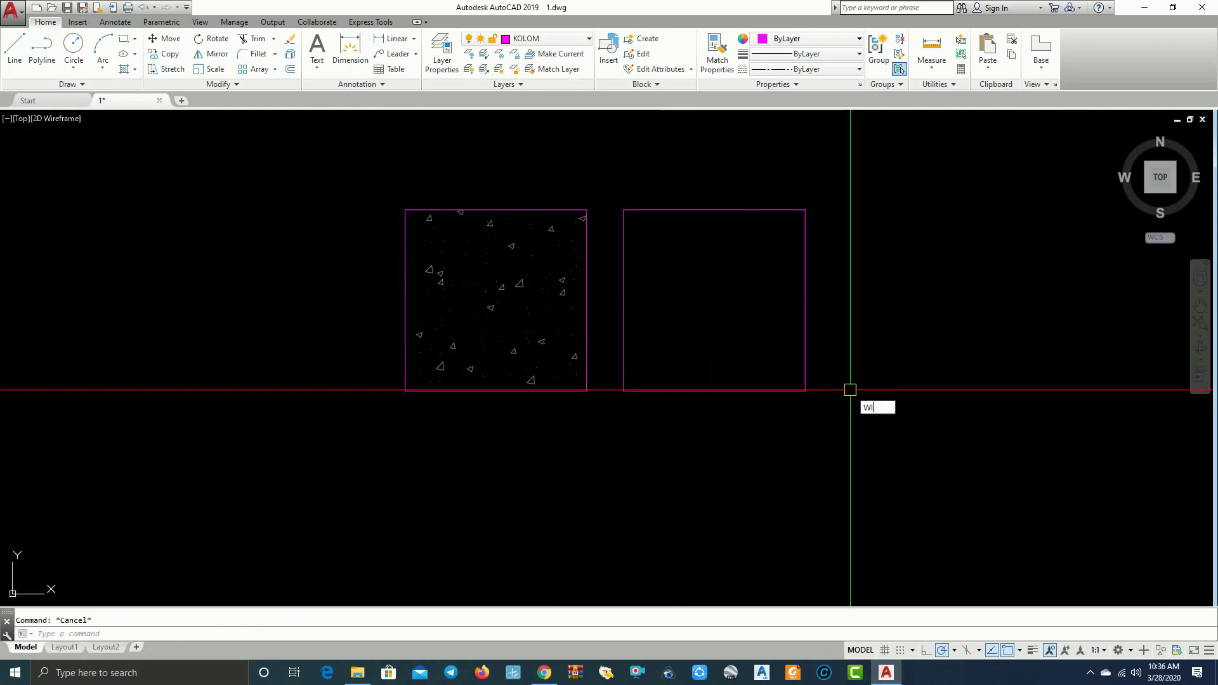
Turn the copied outline into a wipeout with the Polyline option, erasing the polyline
type("p")
left_click(906, 421)
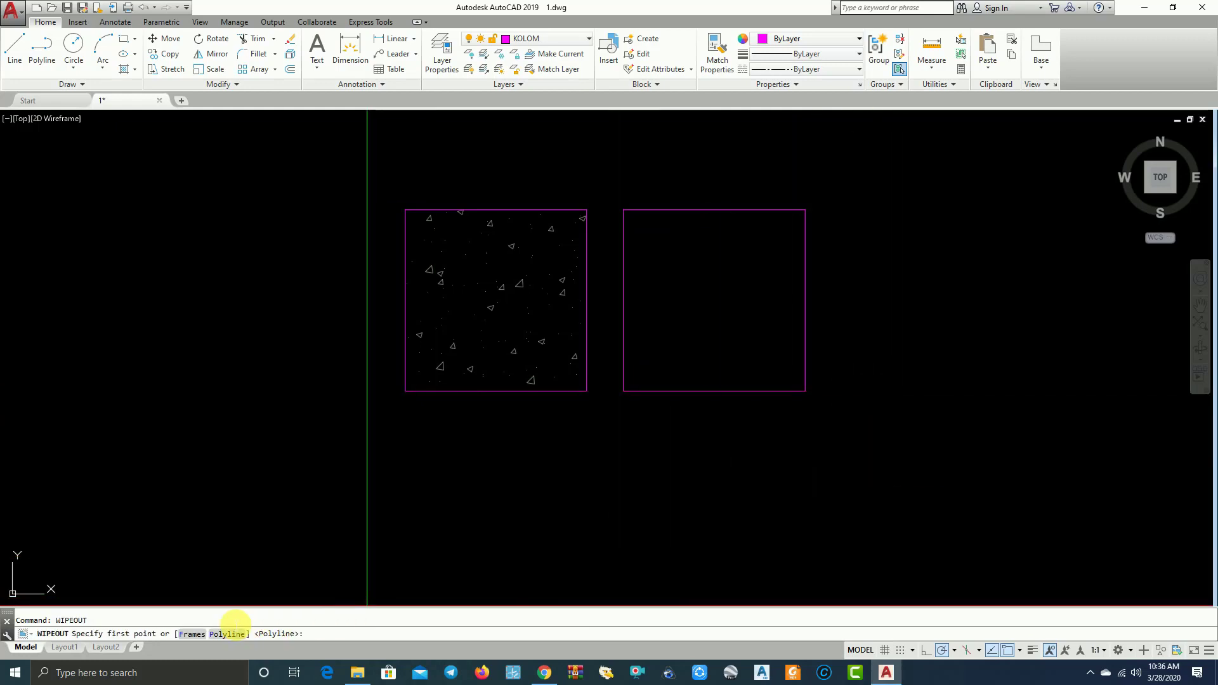
left_click(225, 634)
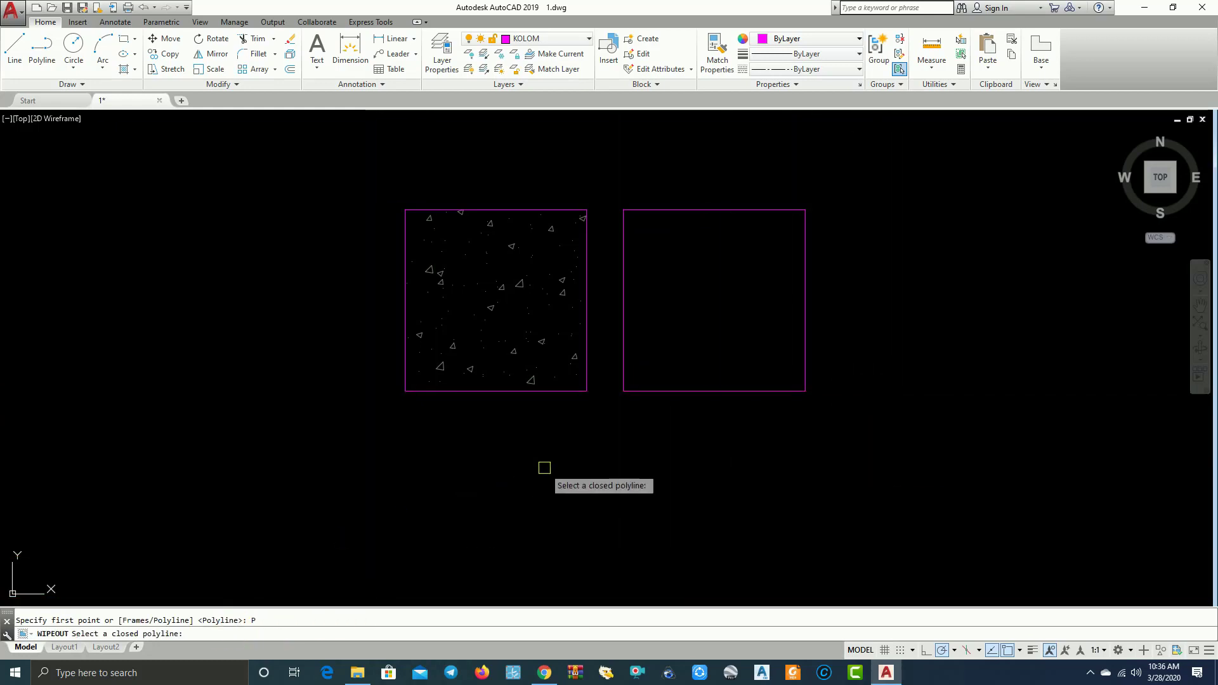
left_click(667, 390)
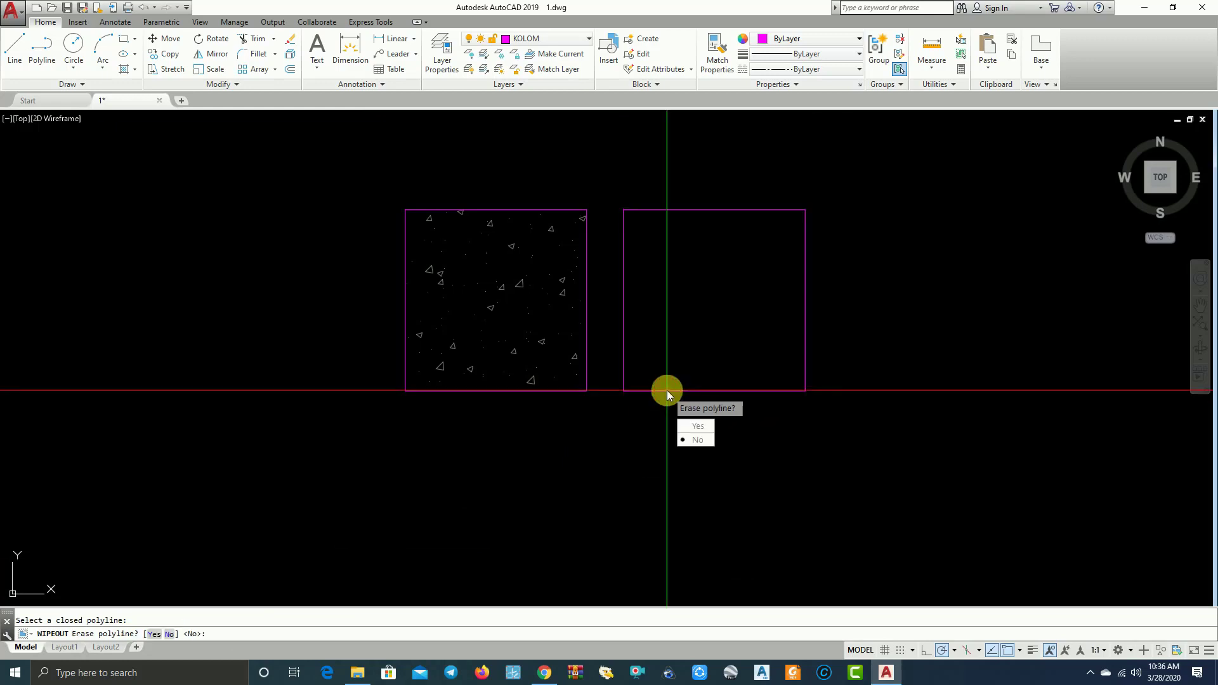
left_click(705, 432)
Select the new wipeout and start moving it from its top-right corner
left_click(754, 397)
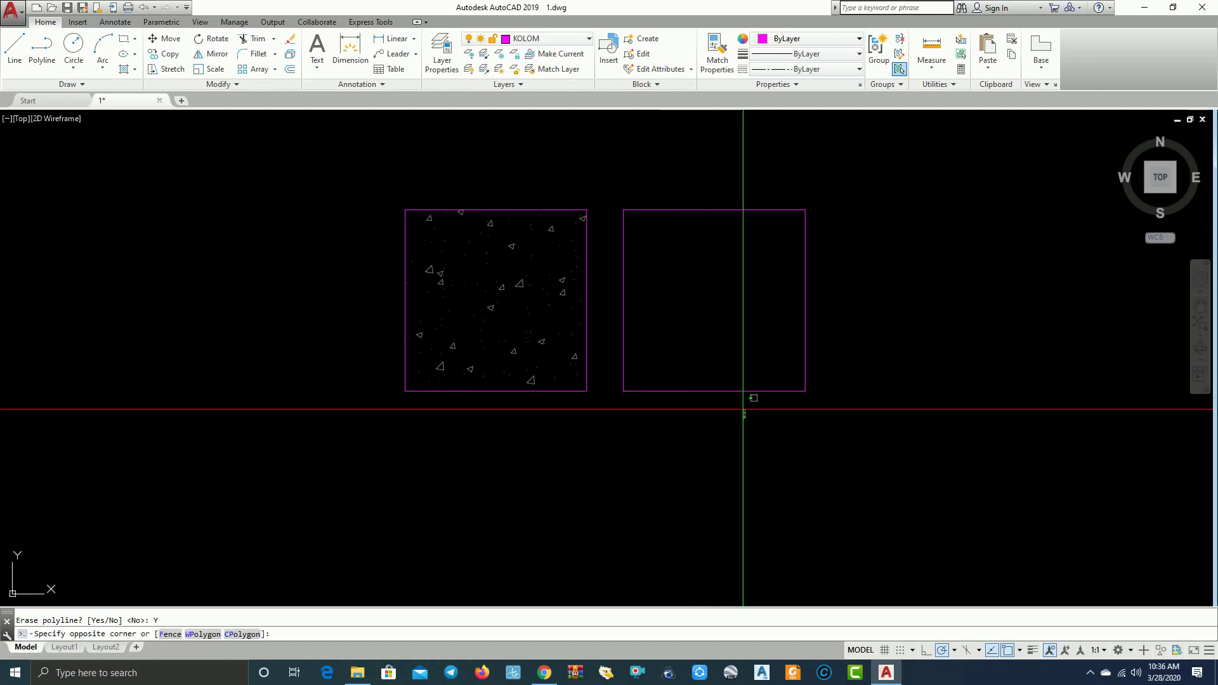
left_click(941, 473)
key("m")
key("space")
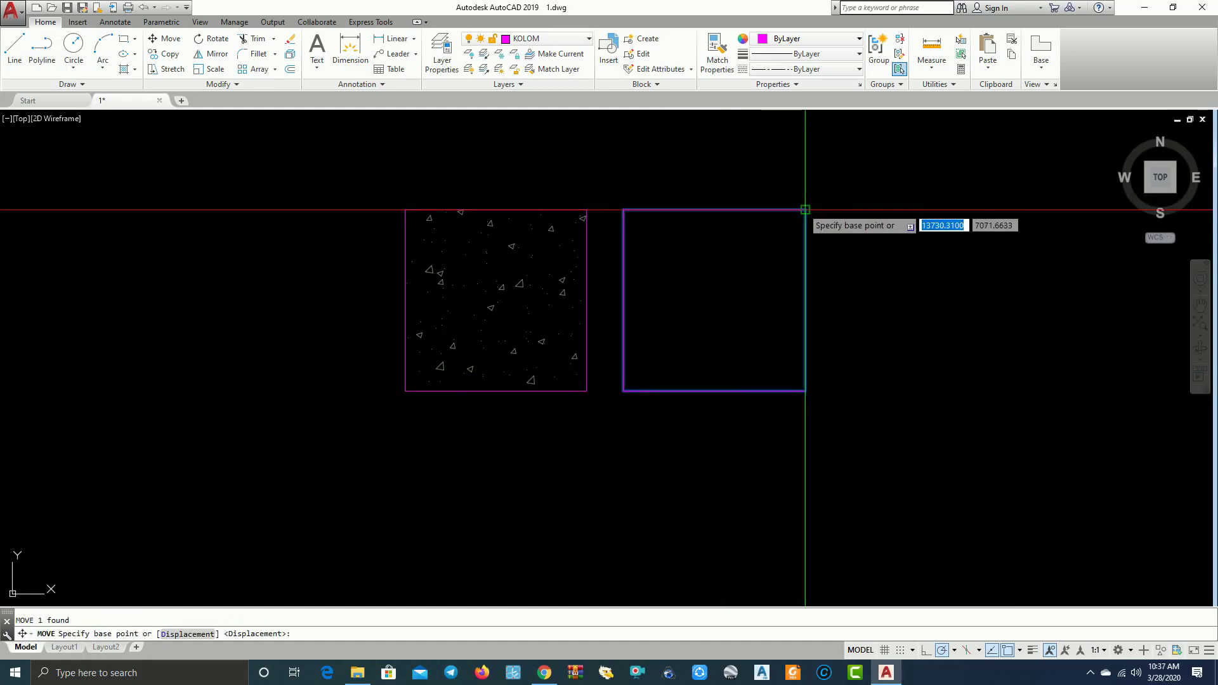
left_click(805, 209)
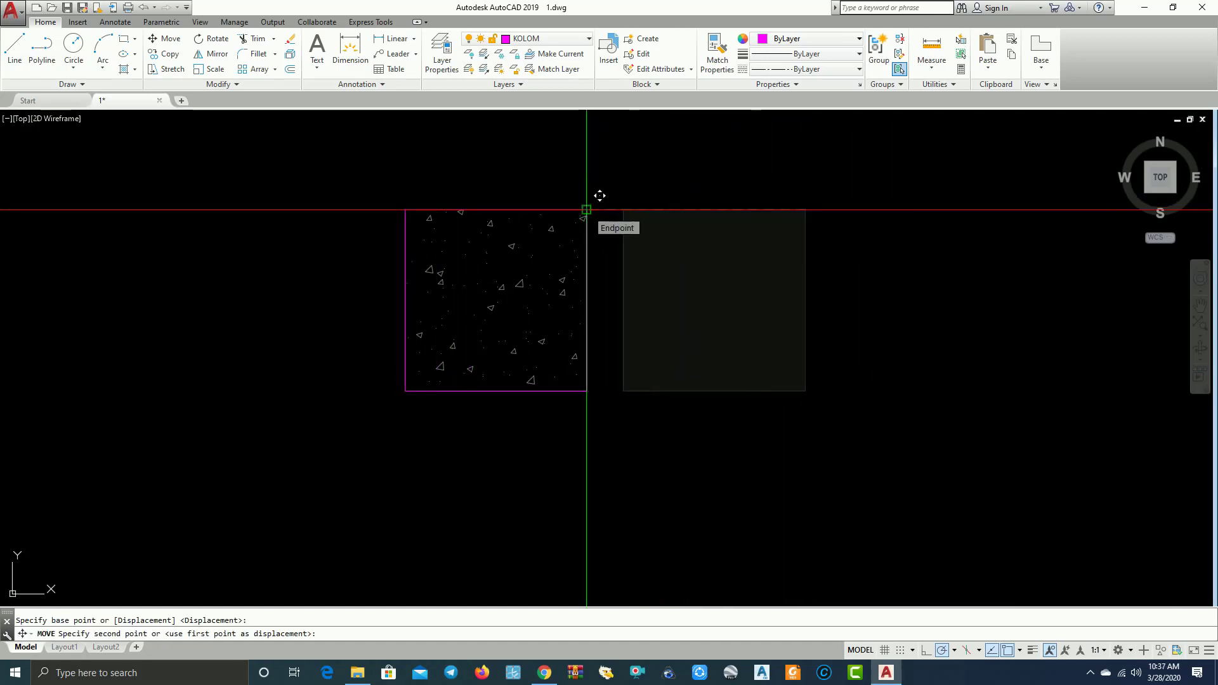
Drop the wipeout over the hatched square and send it to back
left_click(655, 209)
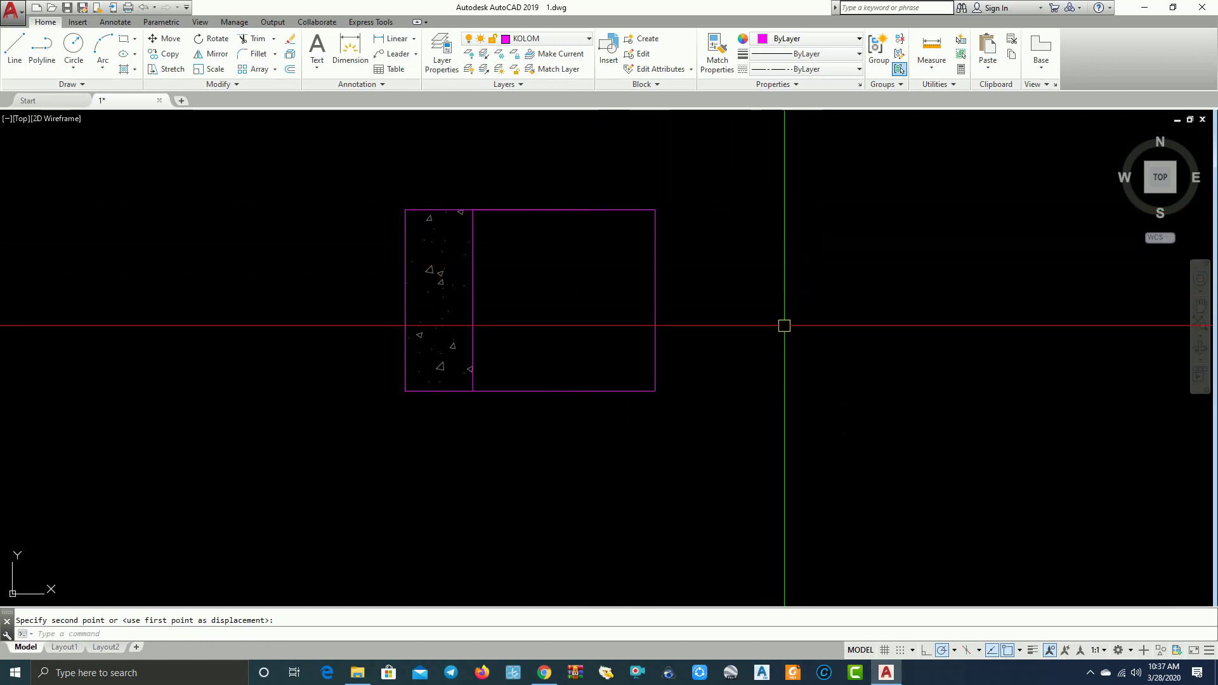
left_click(684, 342)
left_click(653, 292)
right_click(654, 292)
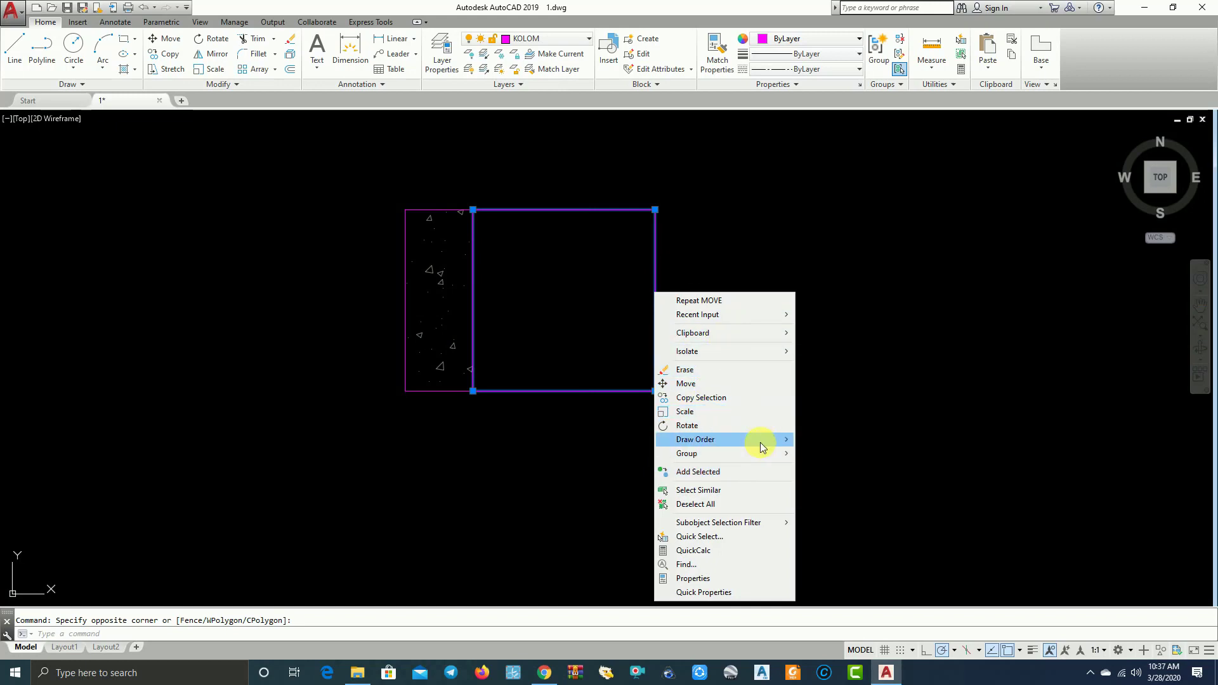
mouse_move(696, 439)
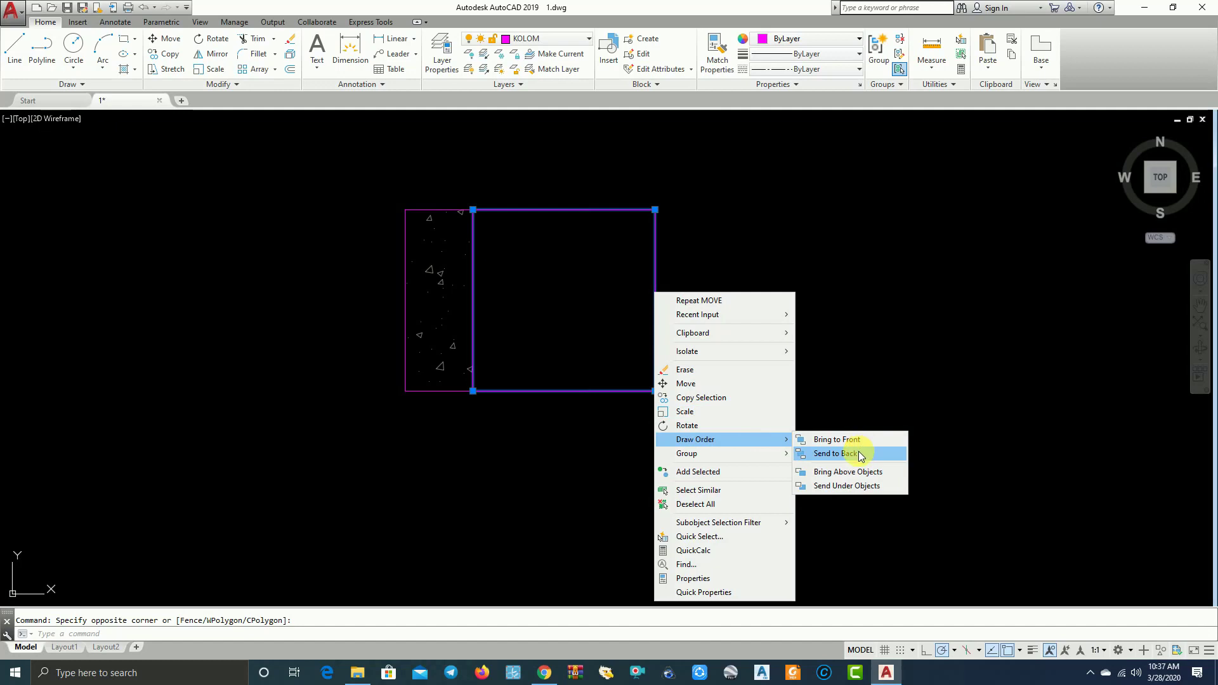
left_click(858, 451)
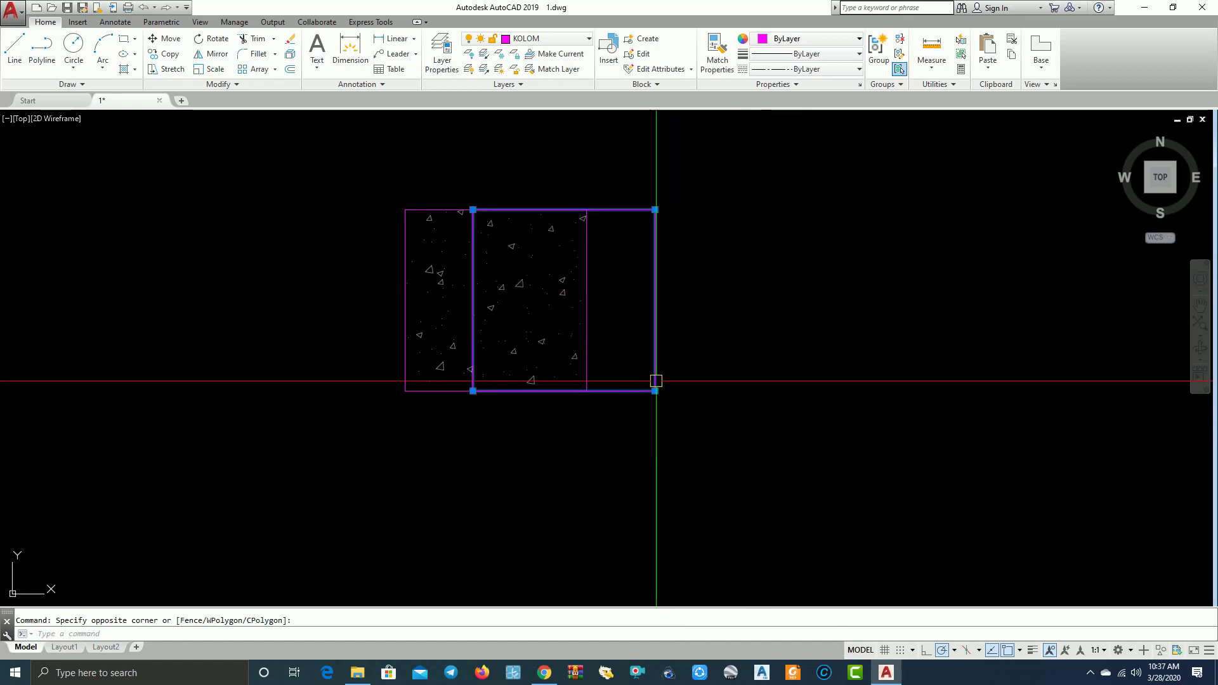
Move the wipeout corner-to-corner so it aligns exactly with the hatched column square
type("m")
key("Return")
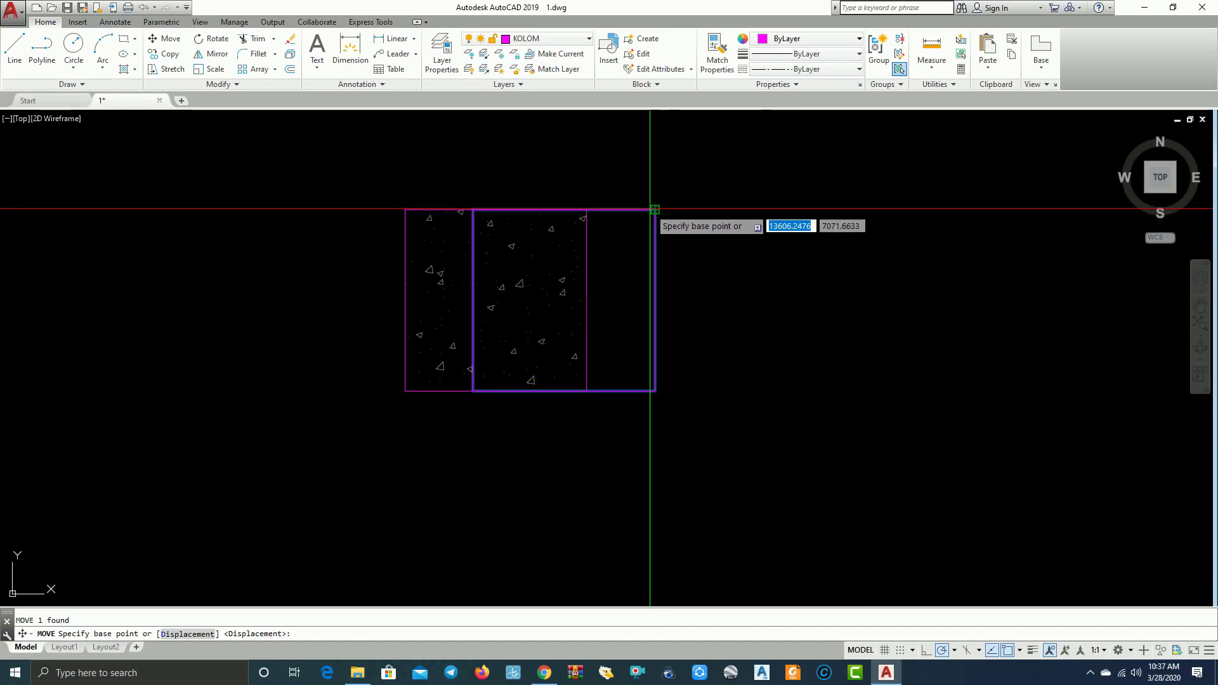
left_click(655, 209)
left_click(587, 209)
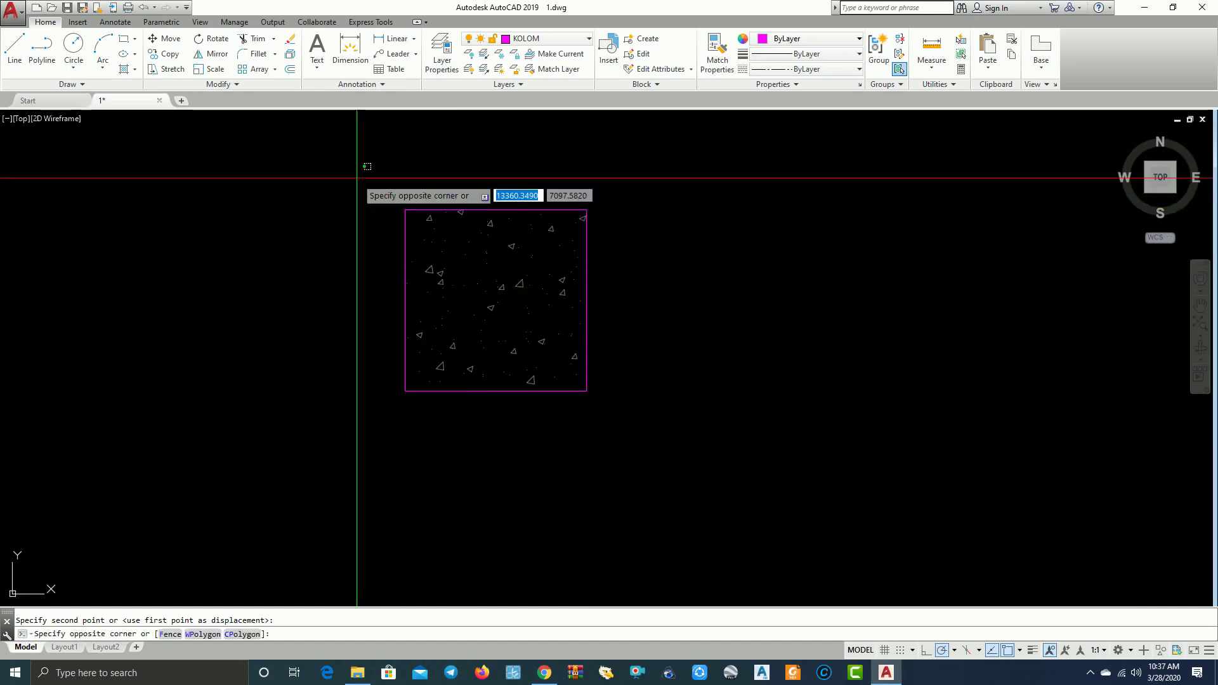
left_click(673, 441)
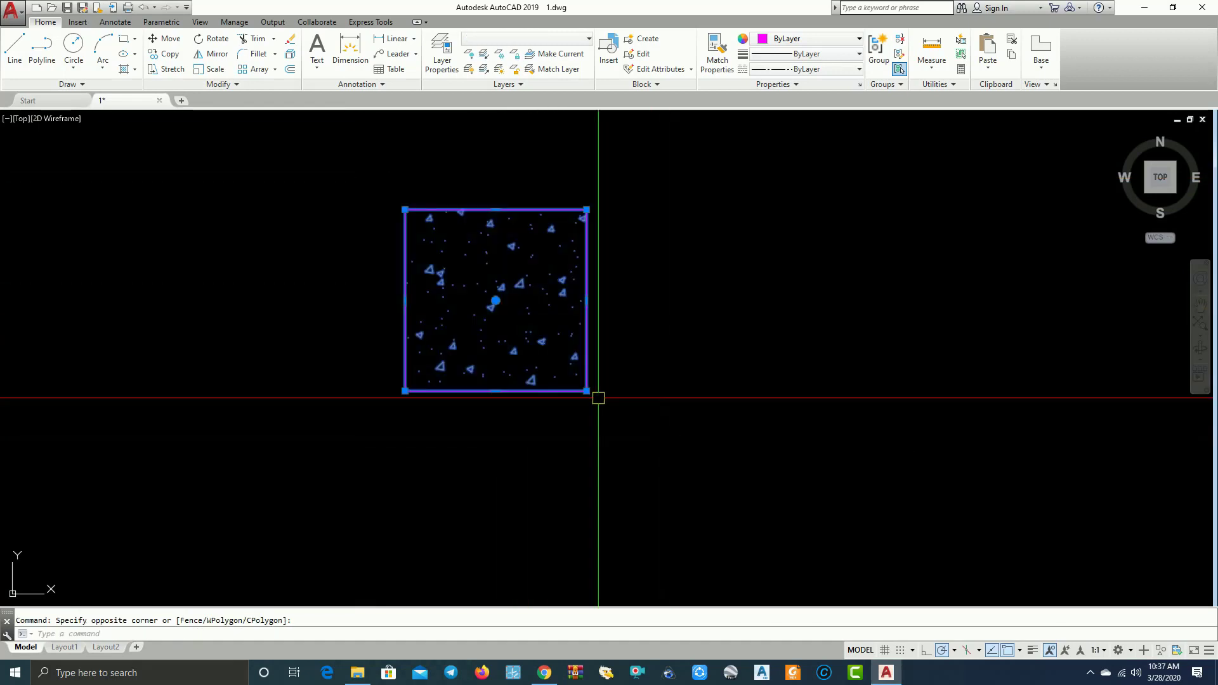
right_click(495, 260)
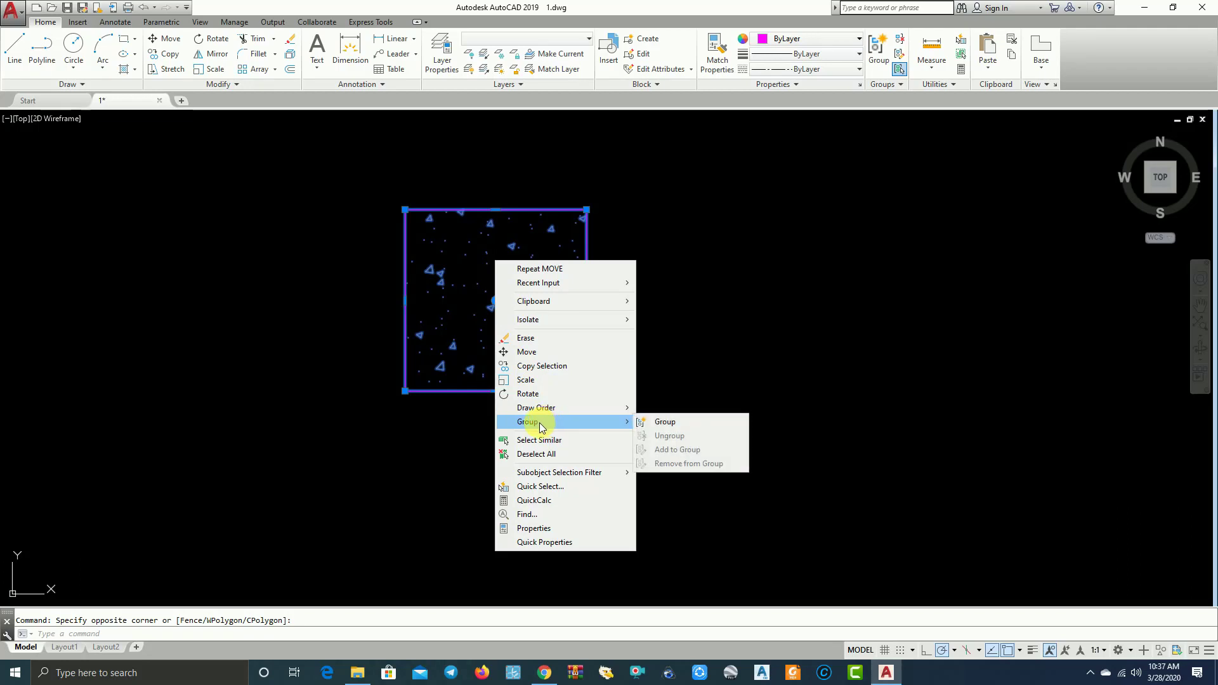
left_click(674, 331)
key("Escape")
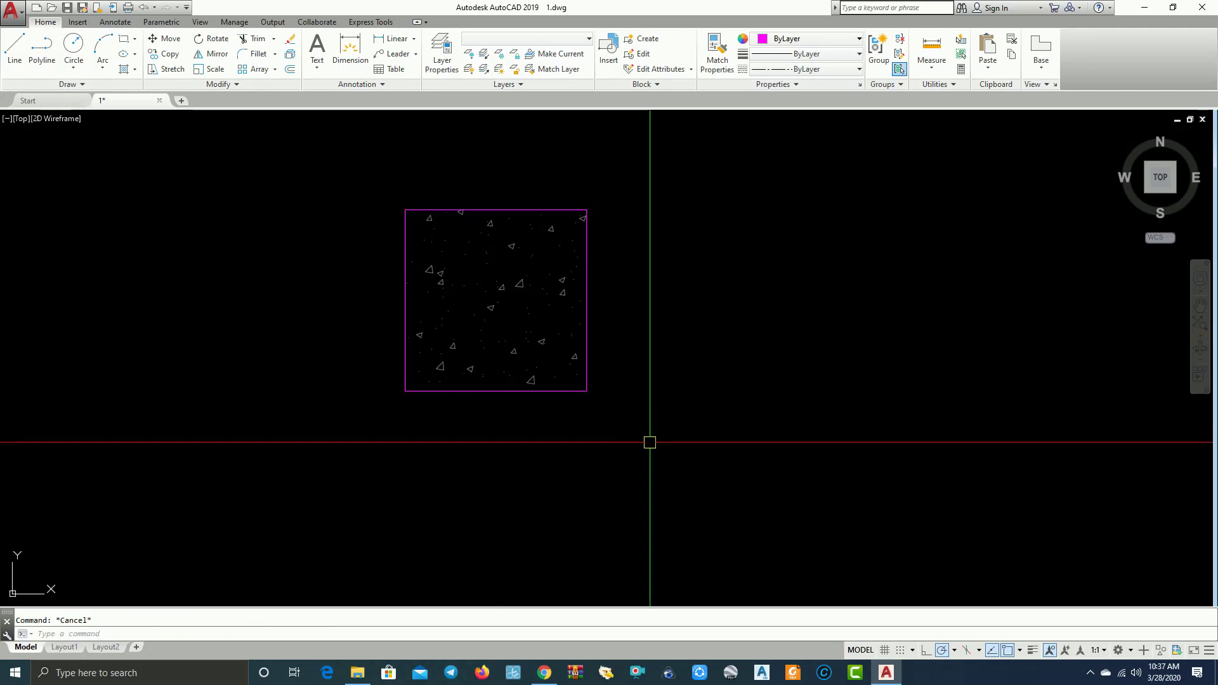
left_click(365, 180)
Window-select the hatched square's three objects and define them as block 'KOLOM 150 X 150'
left_click(334, 141)
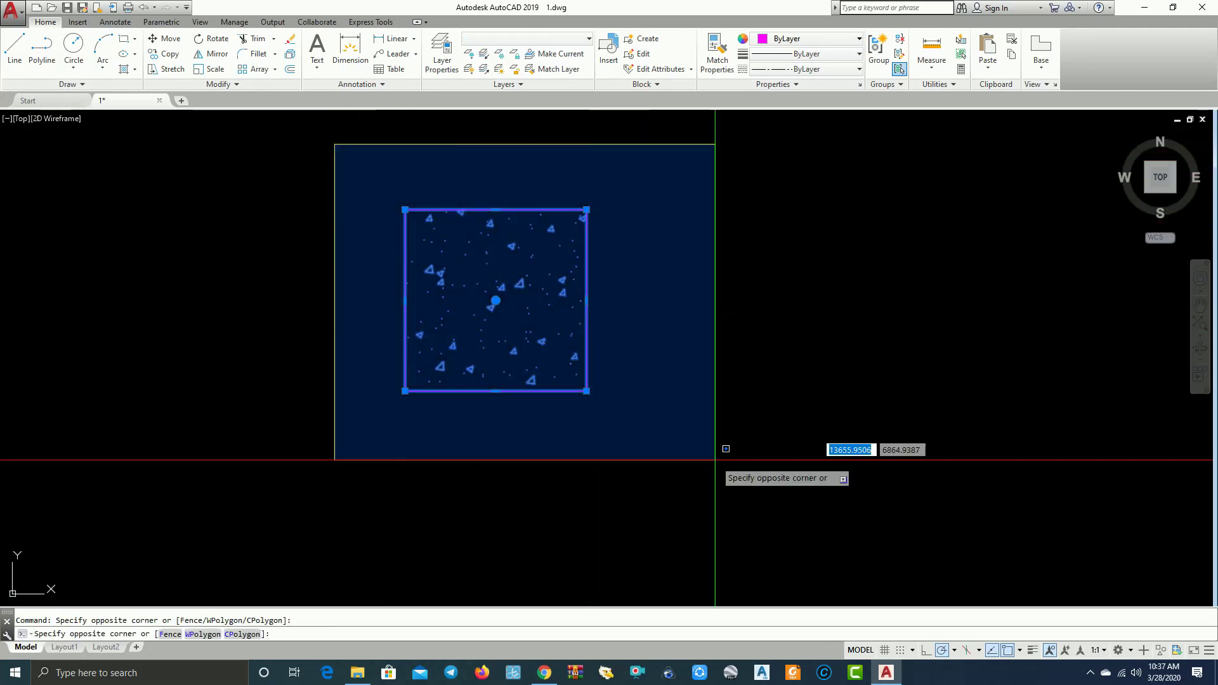
left_click(656, 475)
type("b")
key("Return")
type("KOLOM 150 X 150")
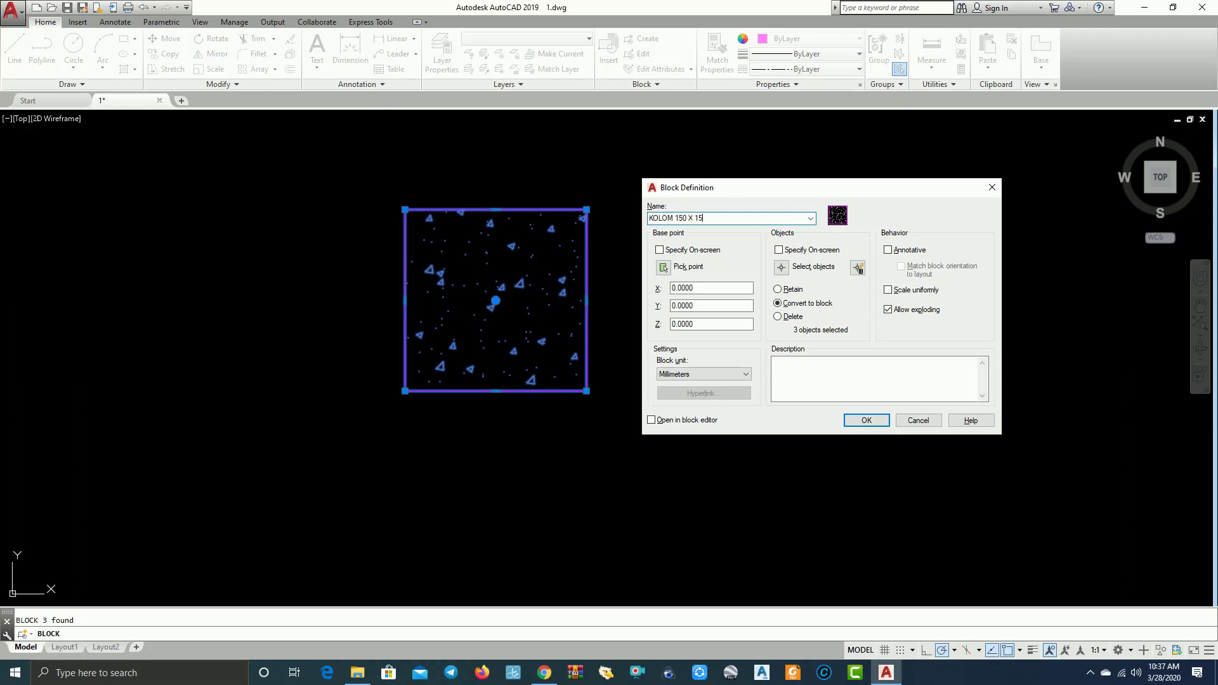
left_click(669, 268)
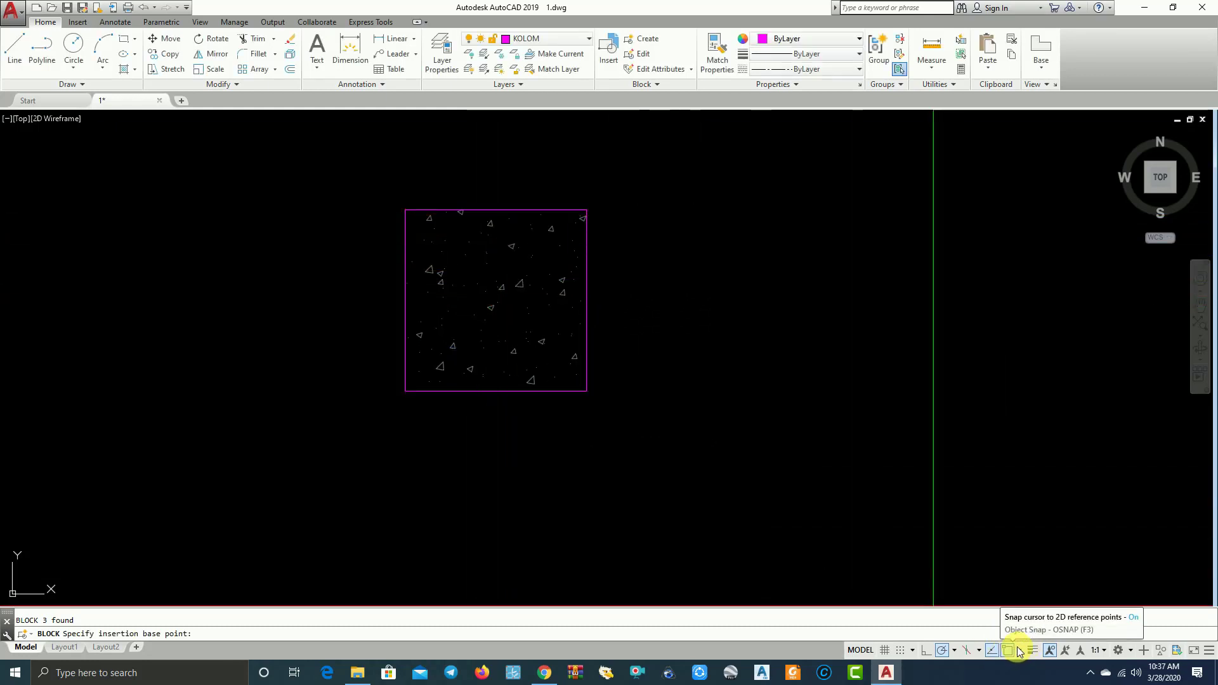
Adjust object snap settings, set the base point at the square's centre, and confirm the block
left_click(1021, 653)
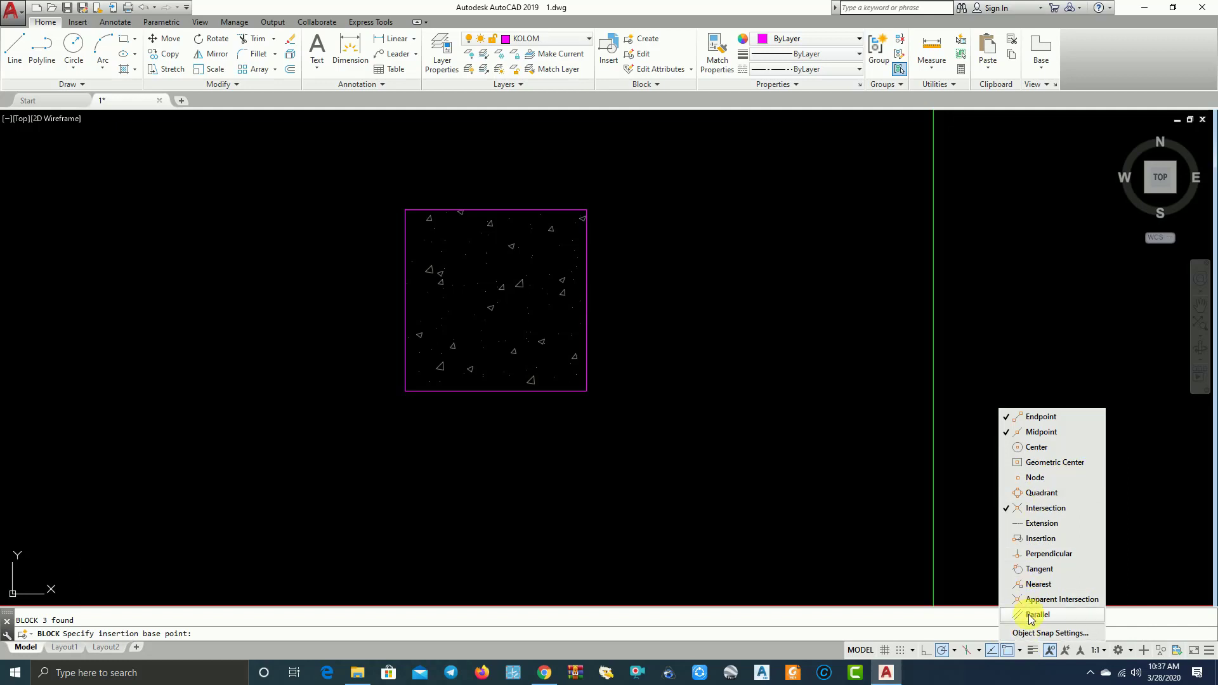
left_click(1030, 632)
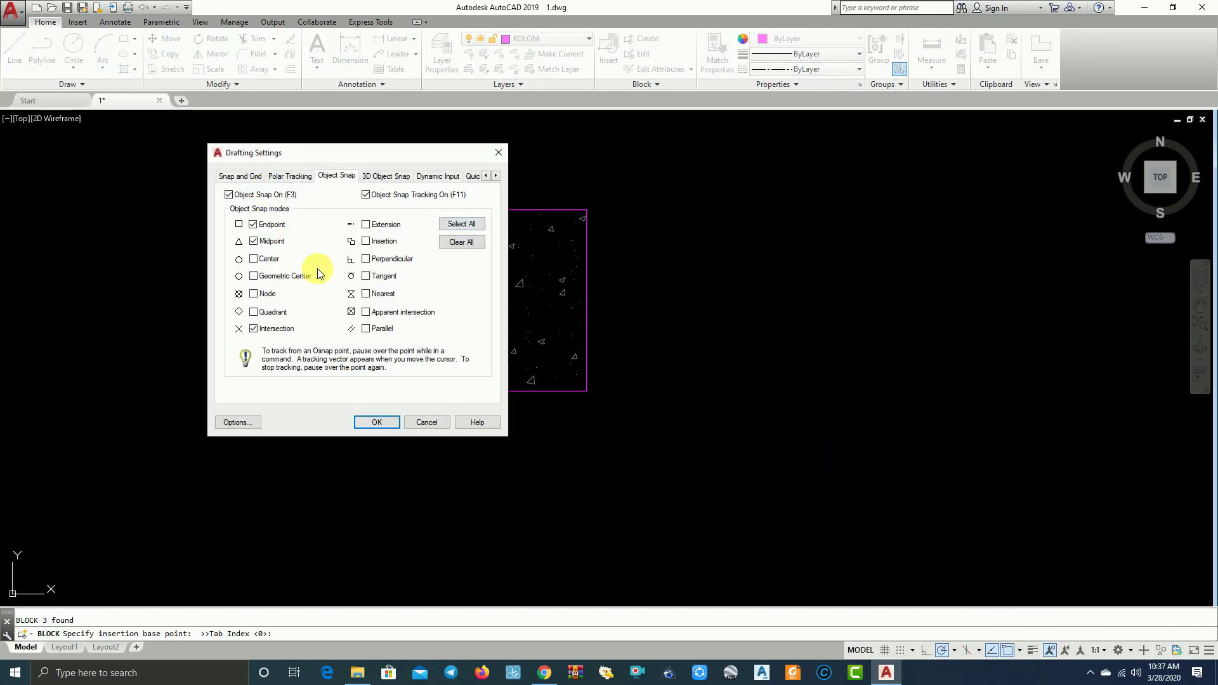
left_click_drag(303, 150, 411, 144)
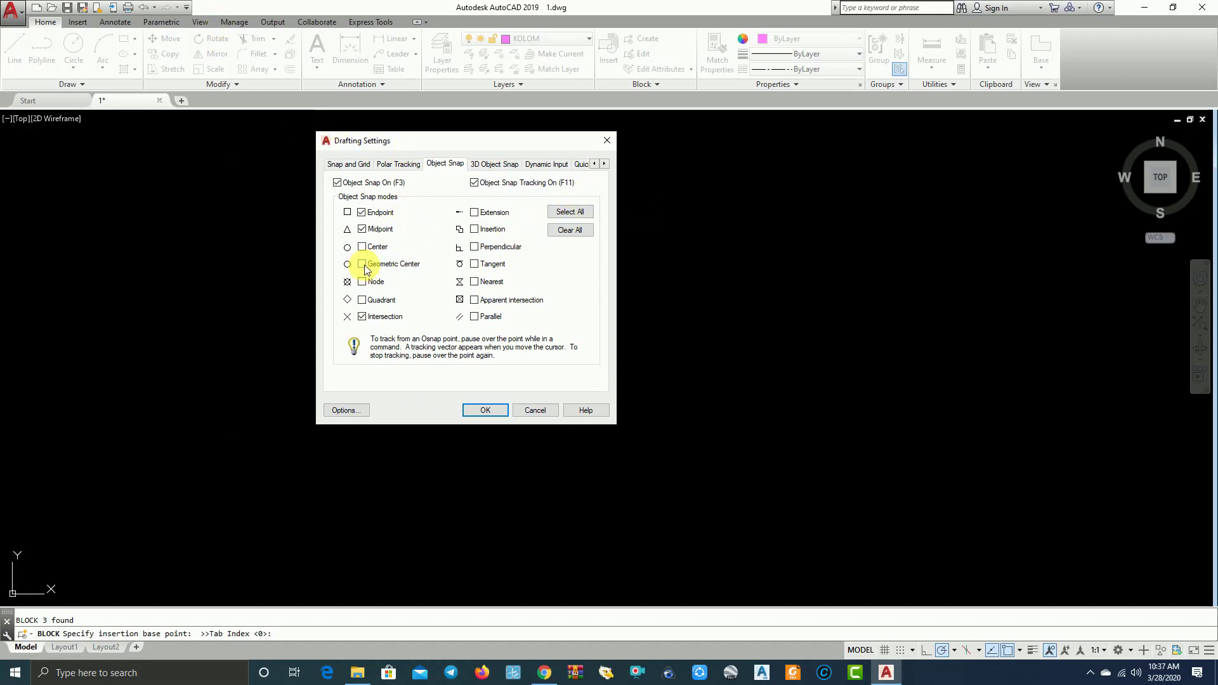
left_click(484, 406)
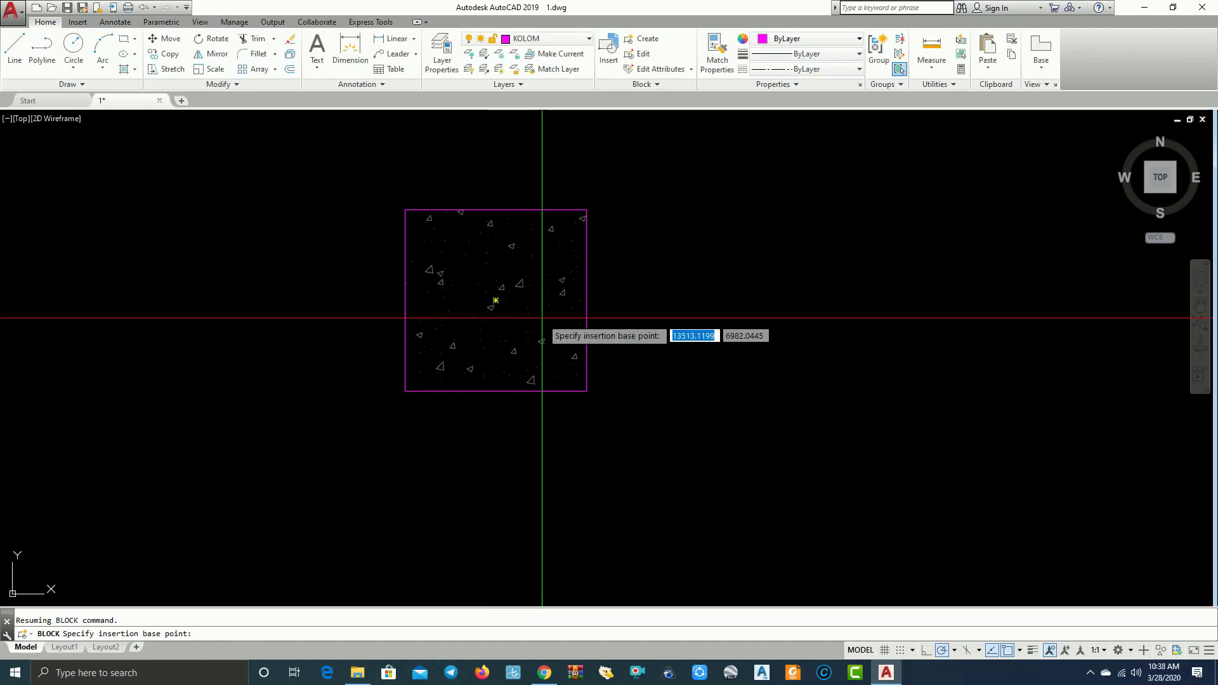
left_click(496, 300)
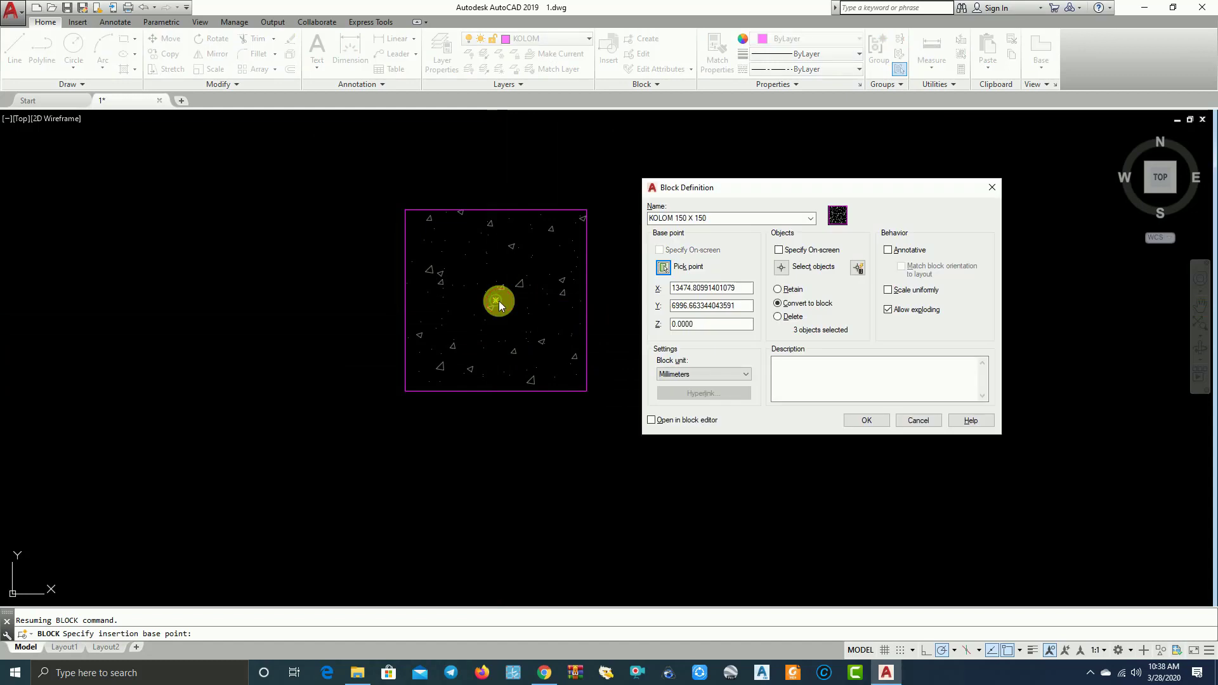
left_click(866, 421)
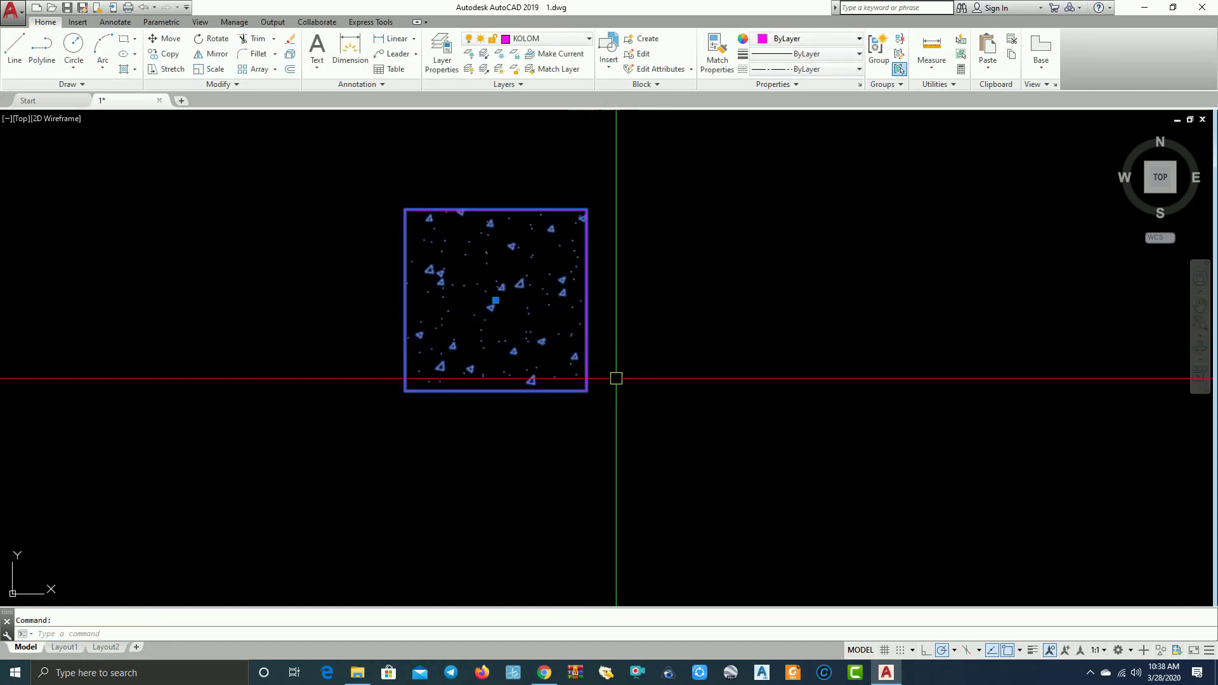
type("C")
Copy the column block from its centre to the first axis intersection, then pan toward others
key("Return")
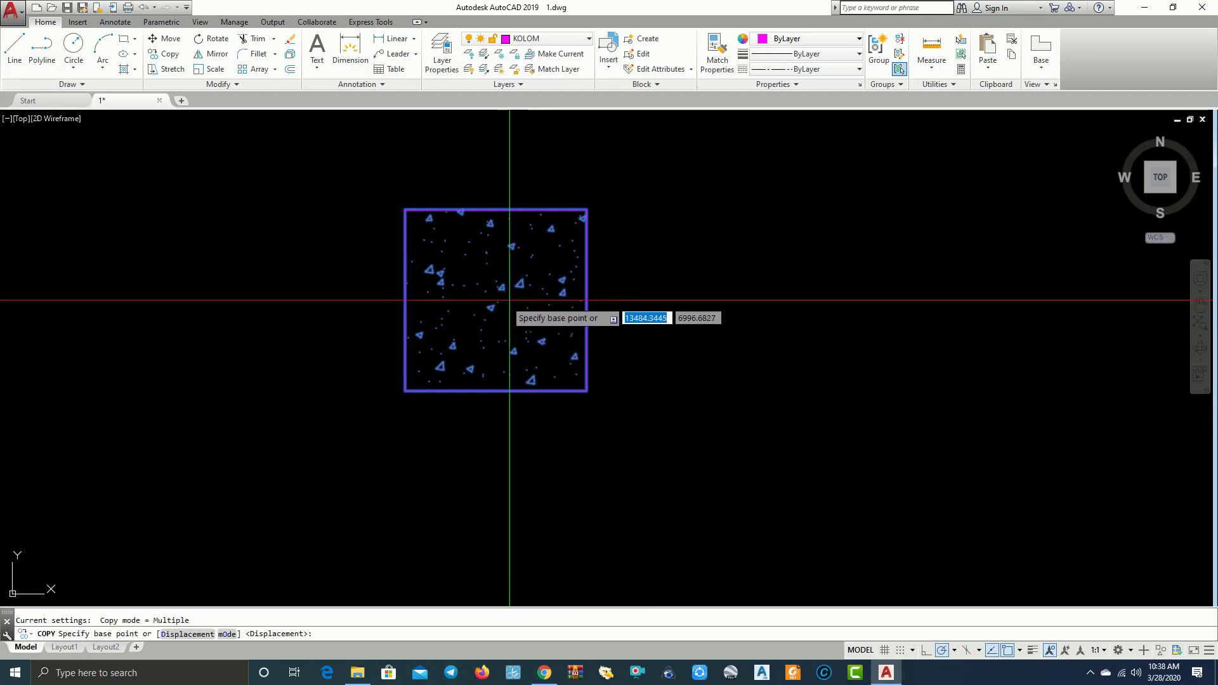
left_click(496, 300)
scroll(579, 407, "up", 5)
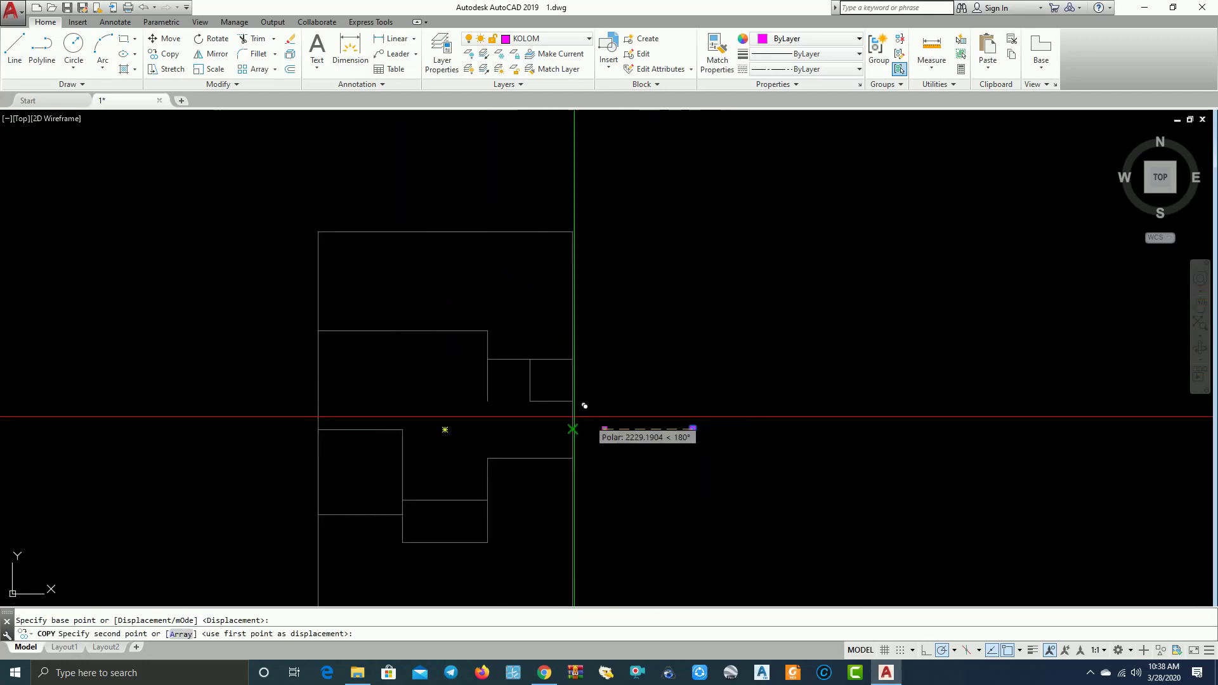
scroll(660, 416, "up", 2)
left_click(784, 404)
scroll(840, 422, "up", 4)
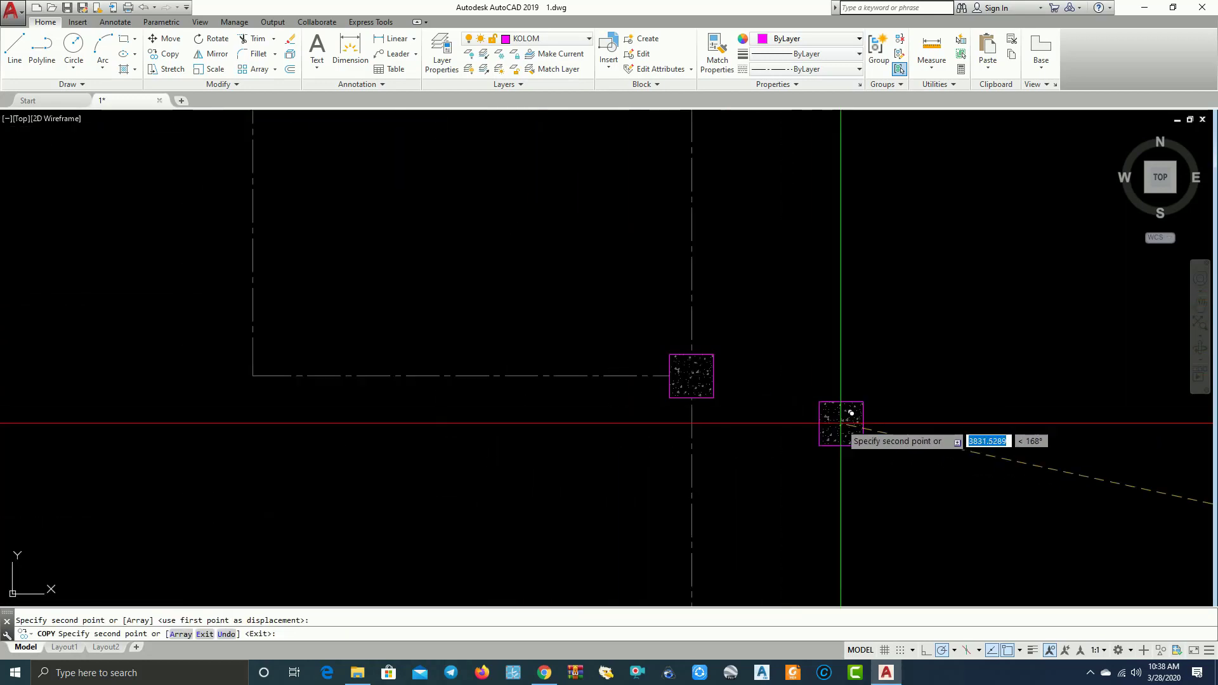
scroll(762, 390, "up", 4)
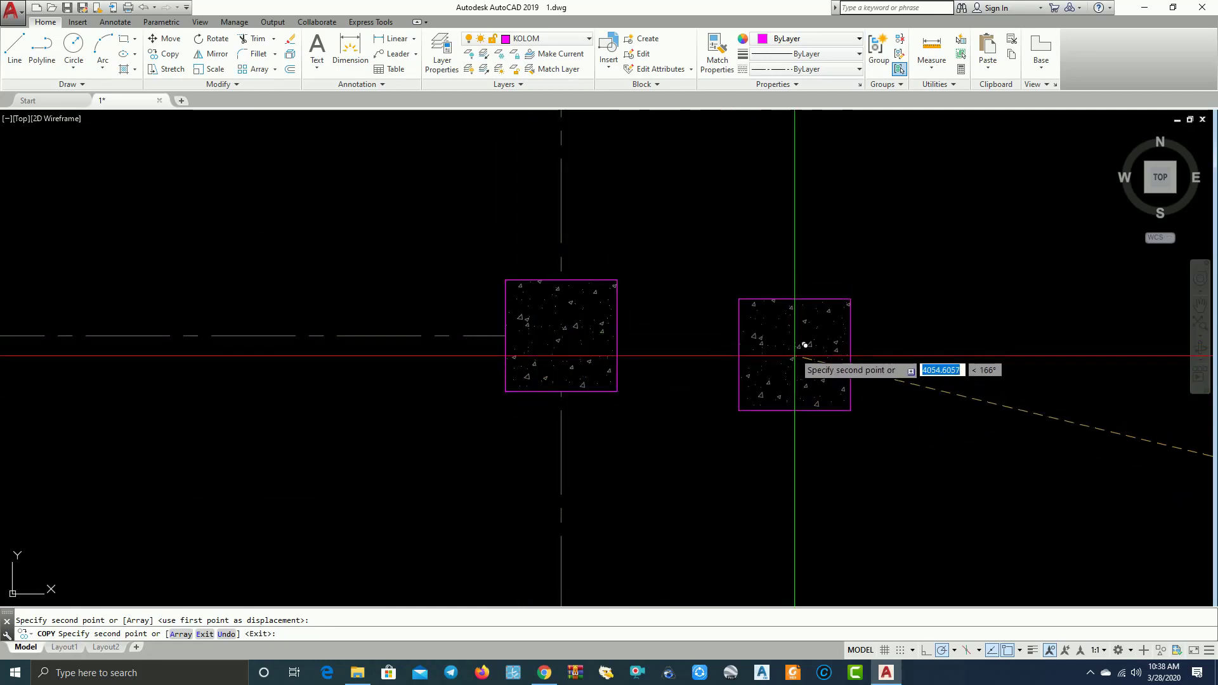
scroll(559, 304, "up", 4)
scroll(571, 273, "down", 3)
scroll(901, 356, "down", 6)
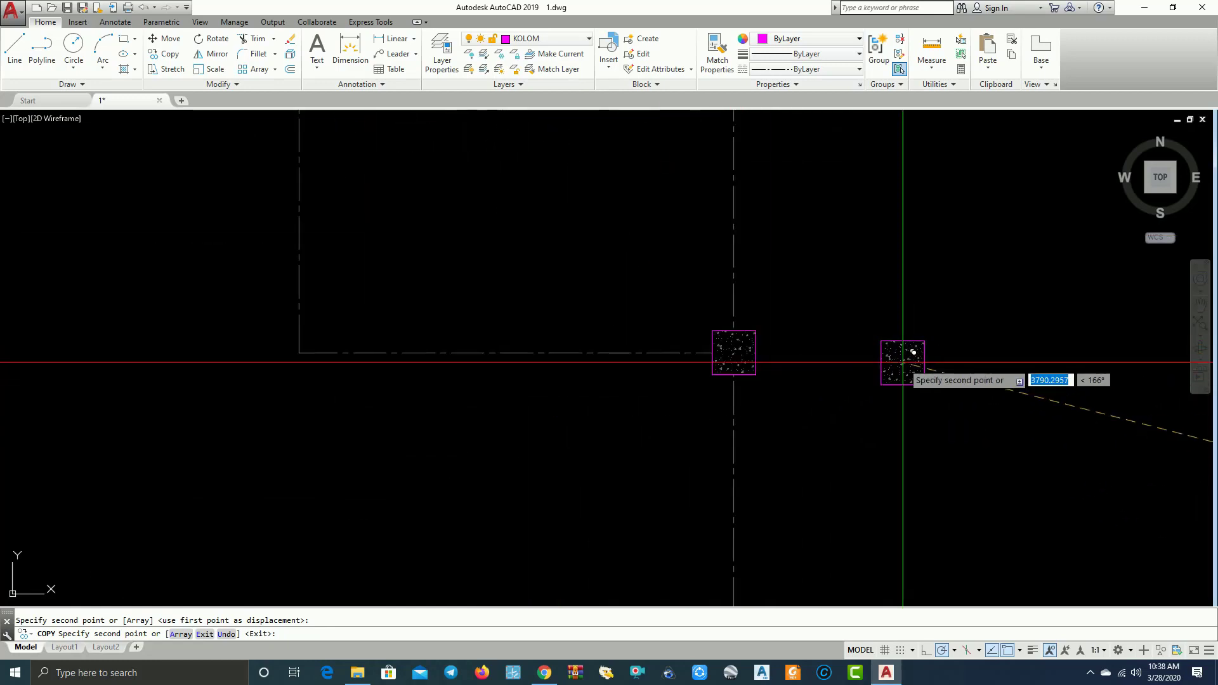
scroll(908, 355, "down", 2)
scroll(930, 307, "down", 3)
scroll(911, 348, "up", 2)
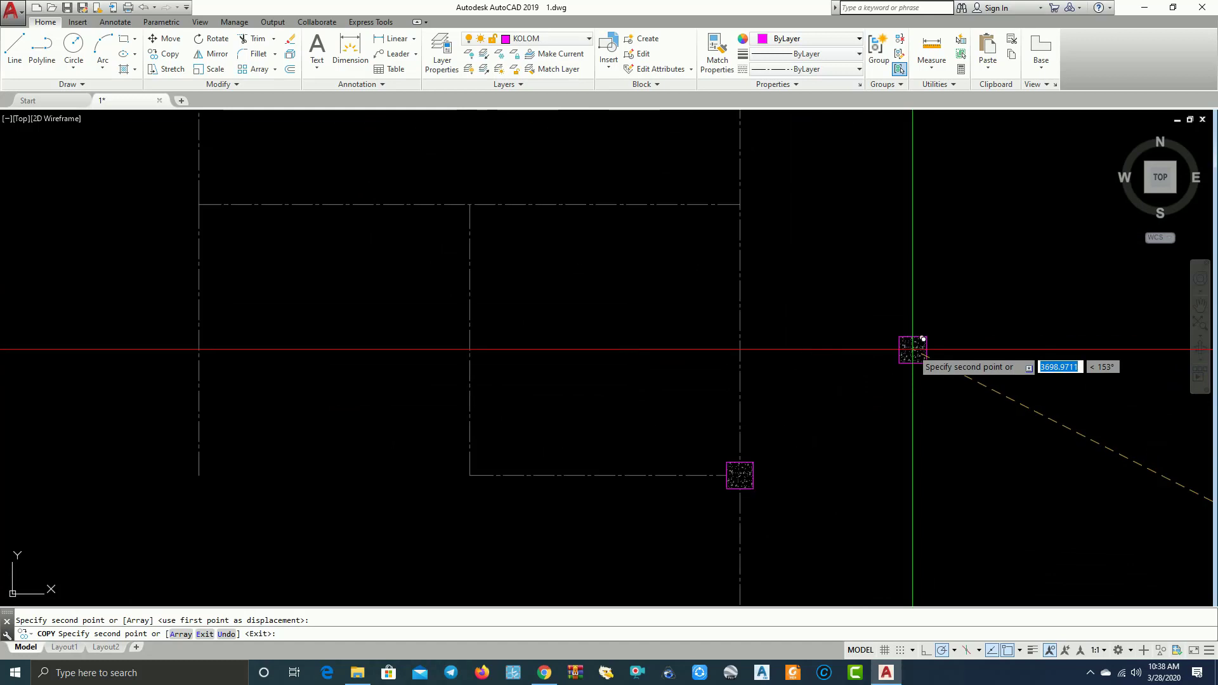
scroll(902, 350, "down", 2)
mouse_move(900, 351)
middle_mouse_down()
mouse_move(796, 245)
mouse_move(611, 183)
mouse_move(679, 272)
middle_mouse_up()
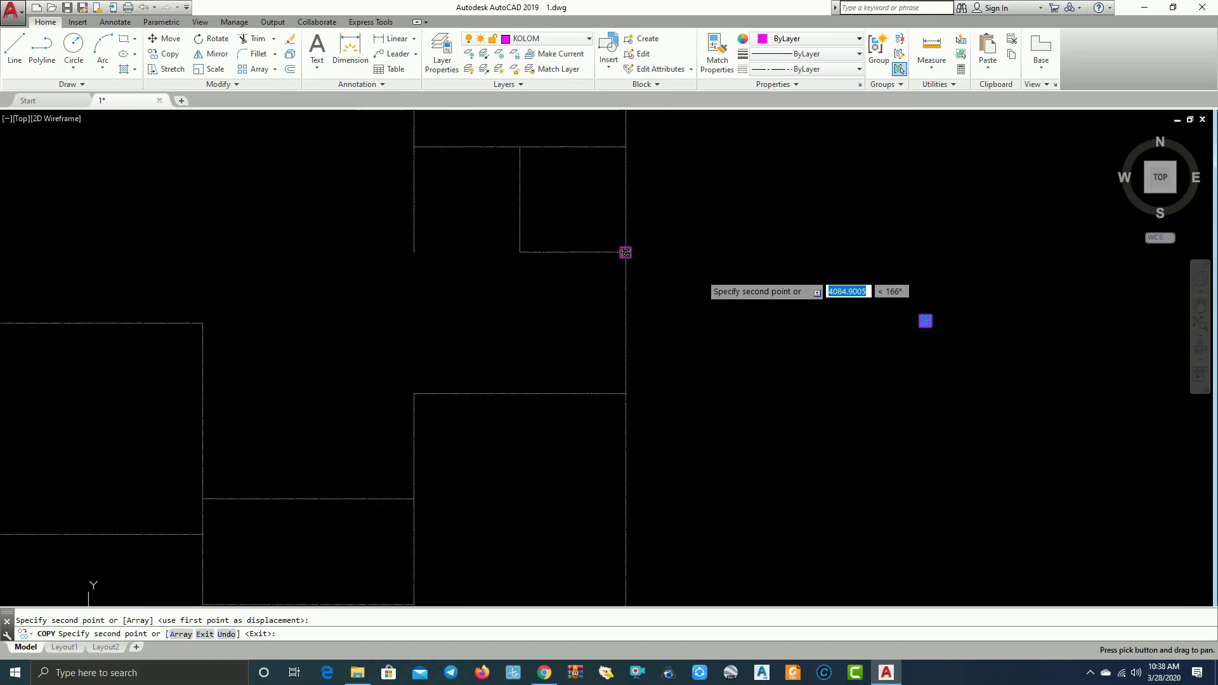
scroll(653, 194, "up", 2)
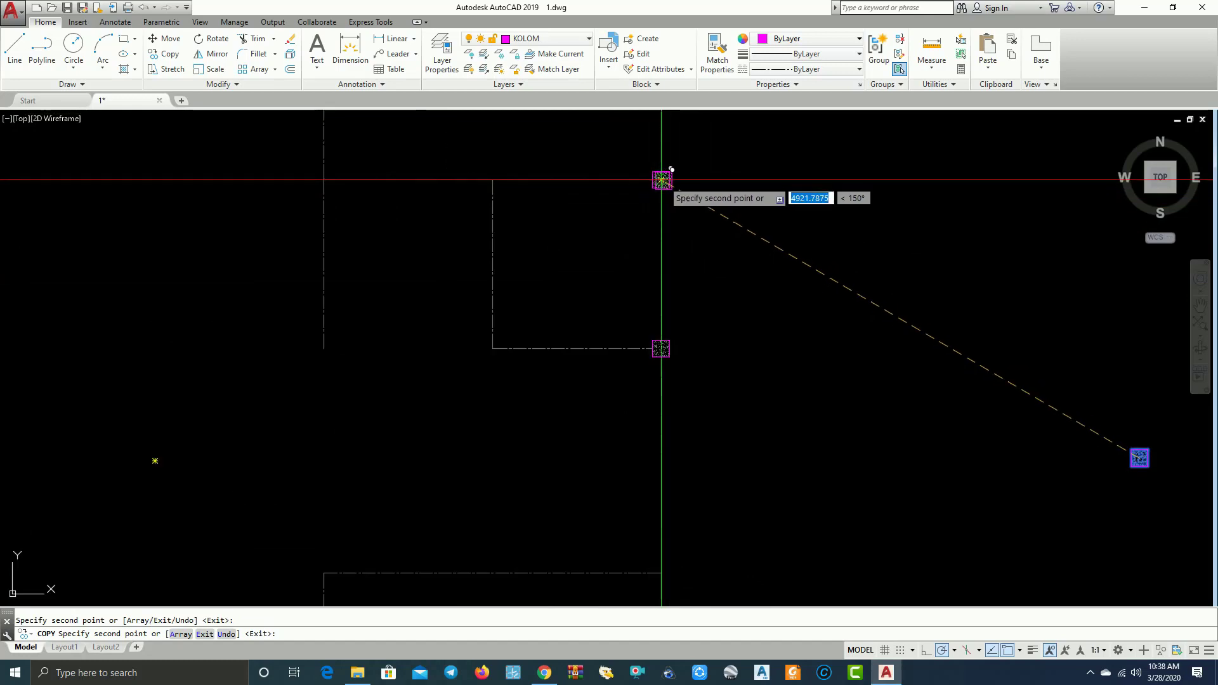
Place two more column copies at upper axis intersections, panning to locate further ones
left_click(671, 169)
left_click(501, 170)
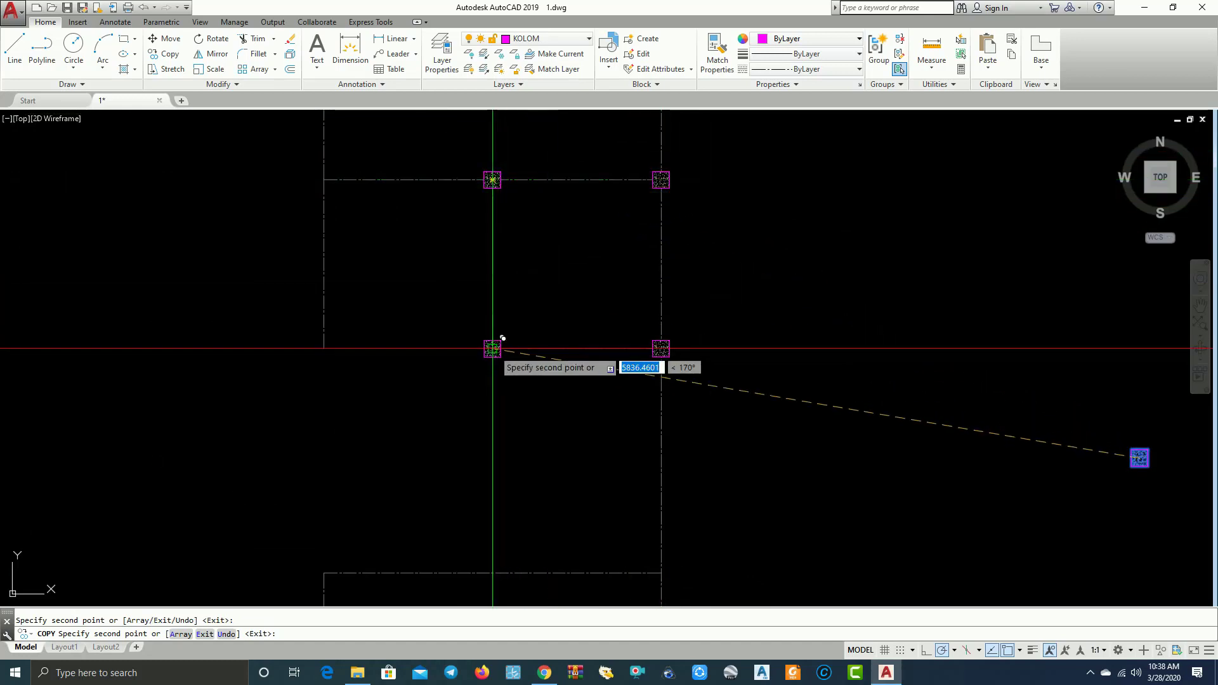
scroll(501, 338, "up", 3)
scroll(559, 381, "up", 2)
scroll(572, 400, "down", 5)
mouse_move(390, 338)
middle_mouse_down()
mouse_move(419, 393)
mouse_move(574, 413)
middle_mouse_up()
middle_click_drag(515, 278, 520, 163)
scroll(468, 348, "down", 2)
middle_click_drag(467, 348, 500, 334)
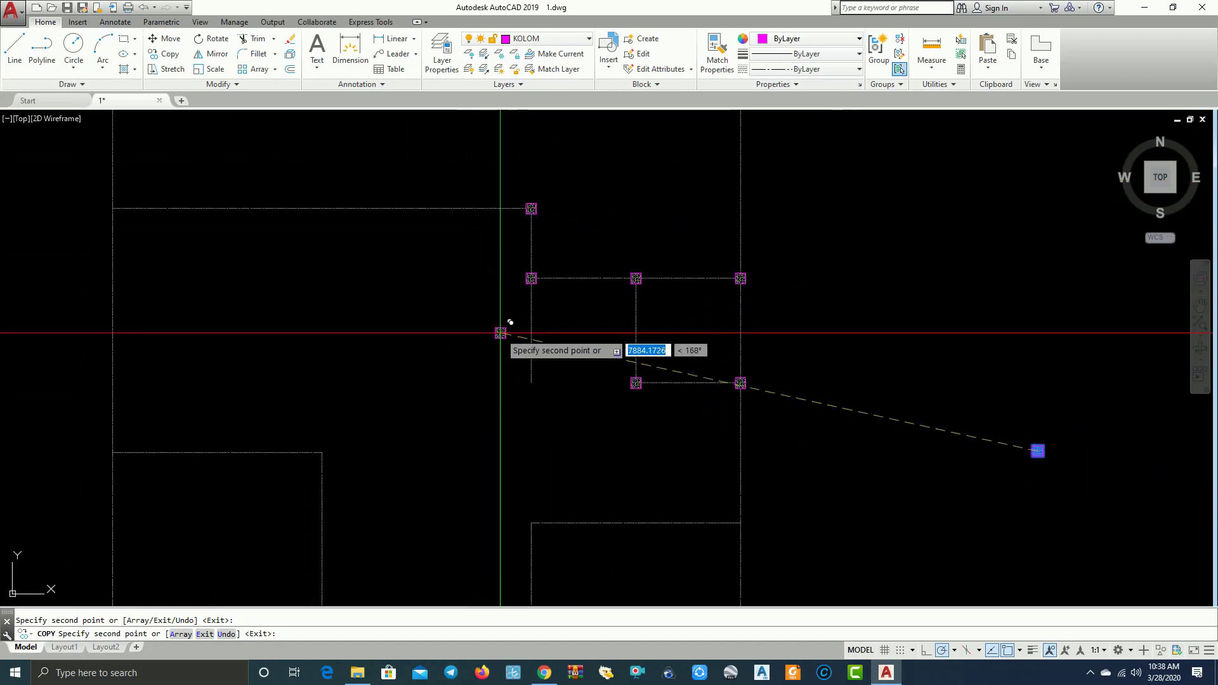
scroll(536, 399, "up", 2)
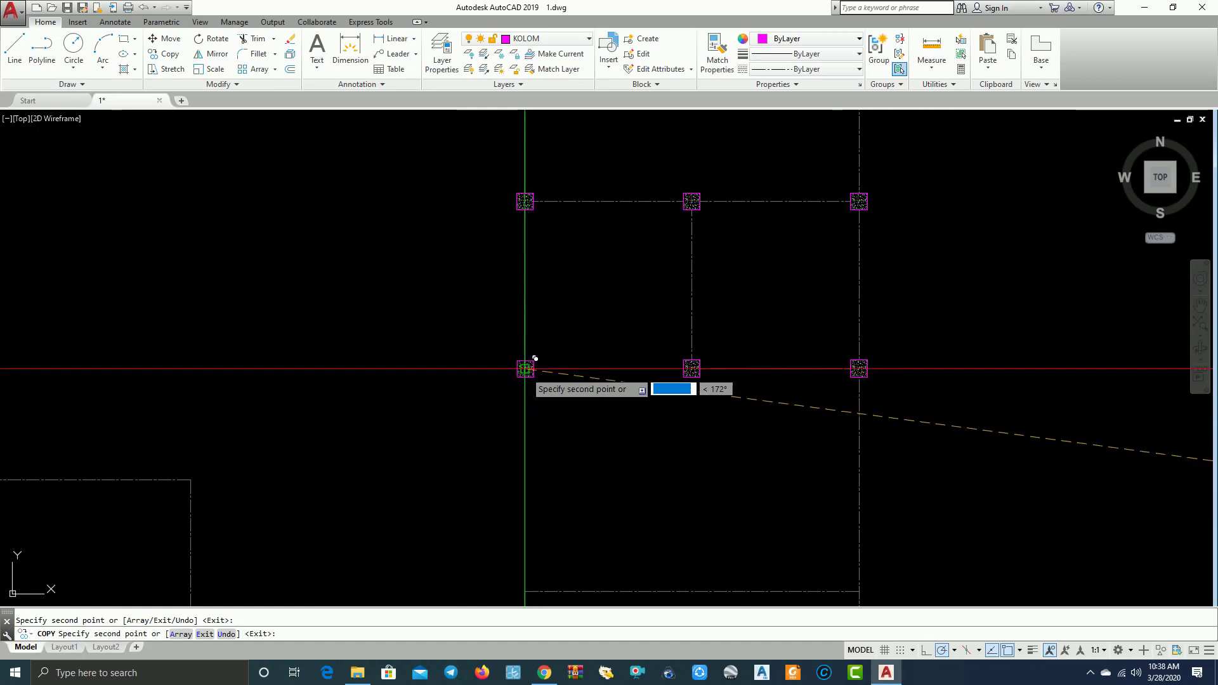
scroll(474, 387, "down", 2)
middle_click_drag(419, 387, 543, 346)
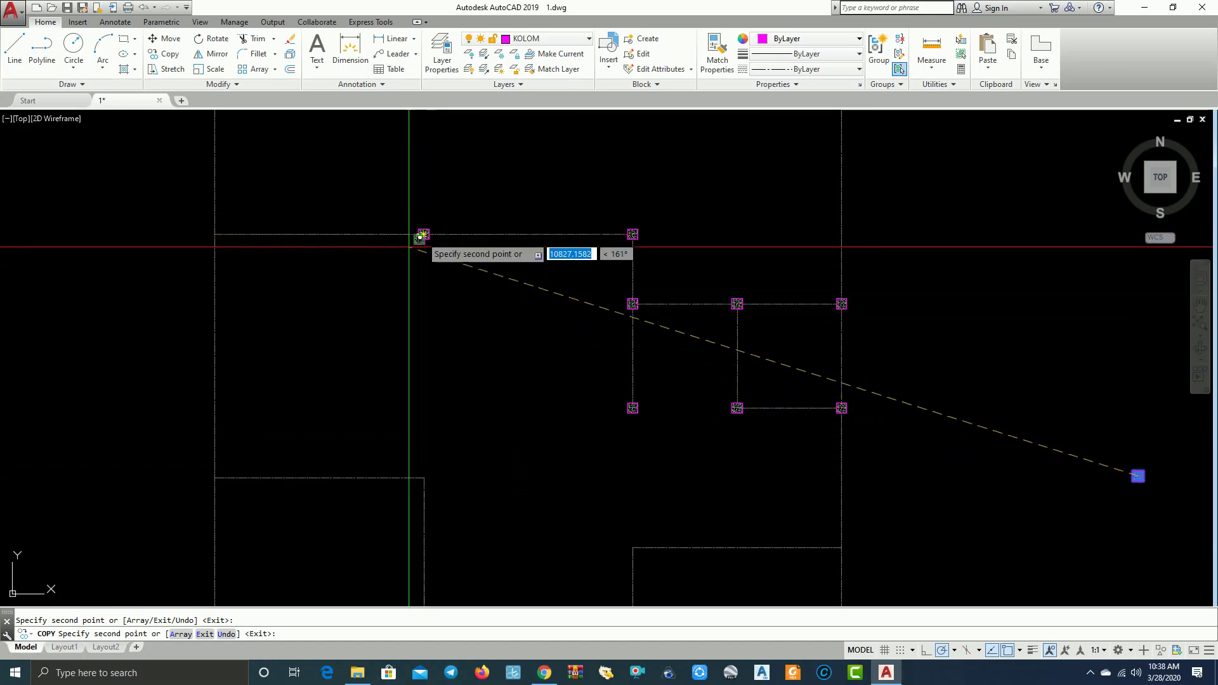
middle_click_drag(233, 238, 292, 143)
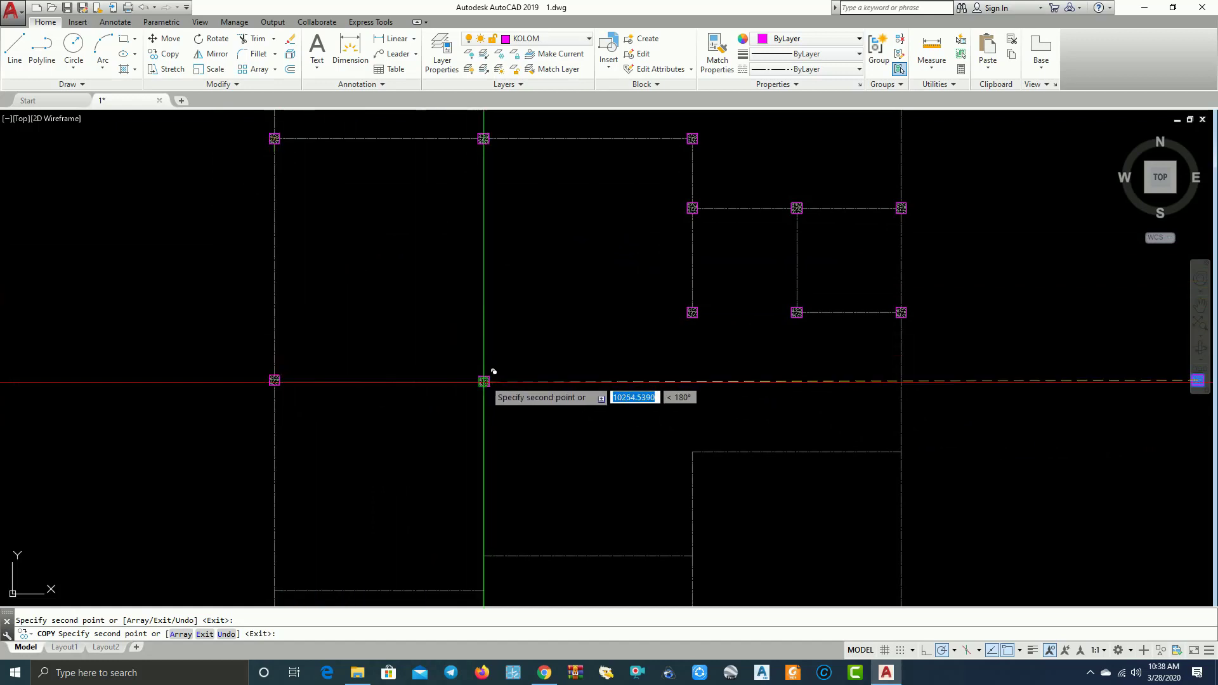
scroll(571, 348, "down", 4)
scroll(563, 353, "up", 2)
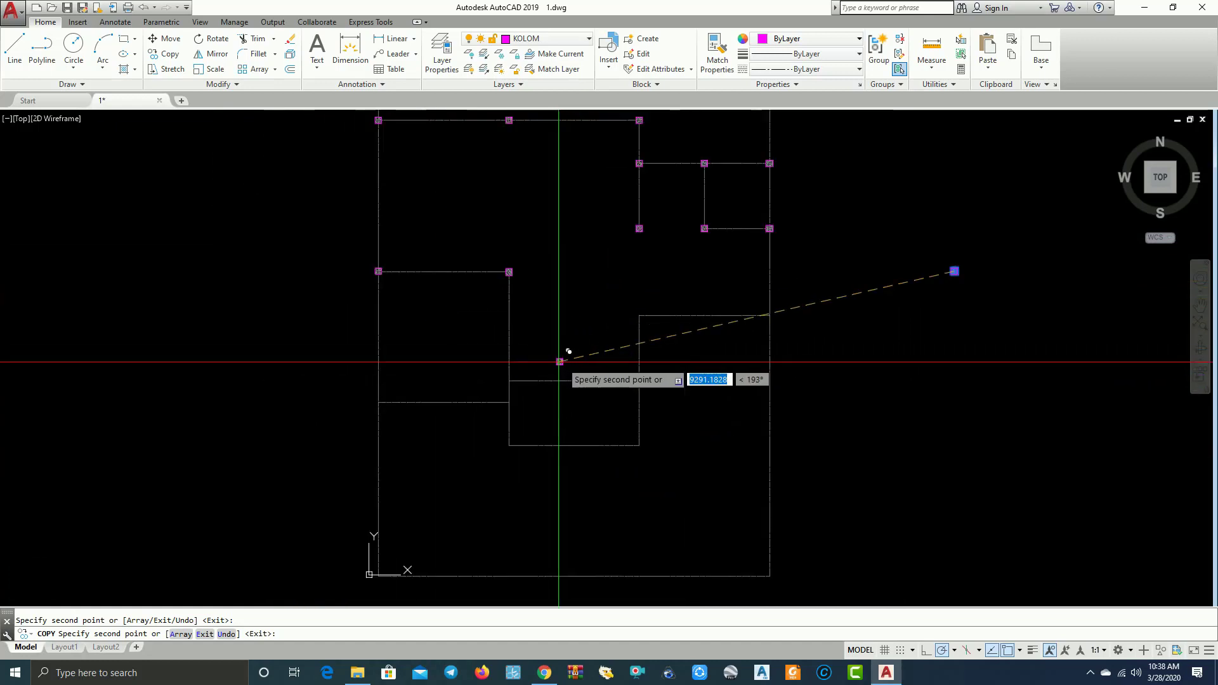
scroll(501, 385, "up", 2)
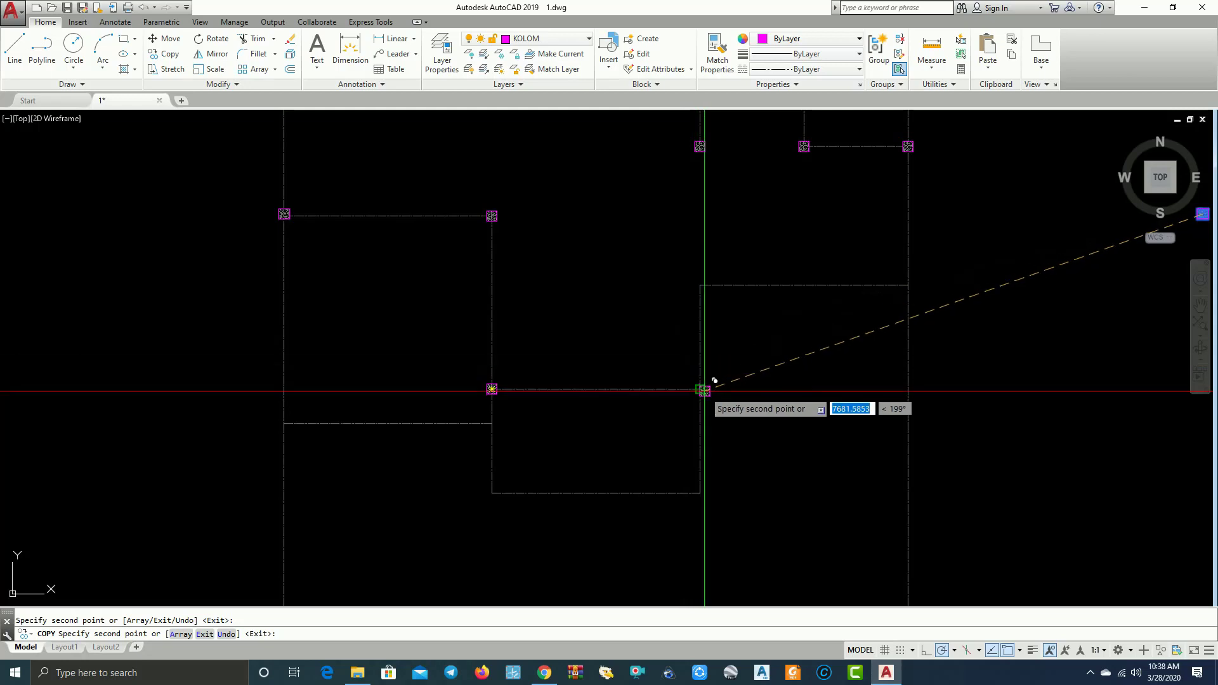
Place column copies at another intersection, a line corner and the left line end
left_click(701, 388)
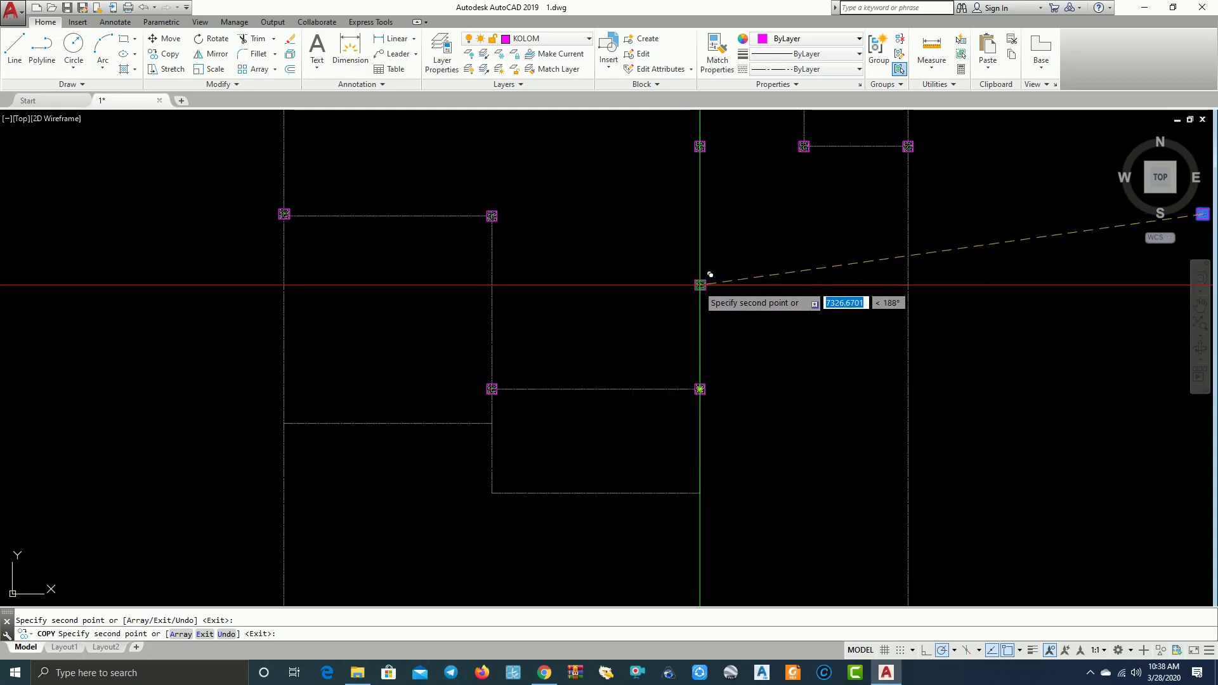
left_click(909, 284)
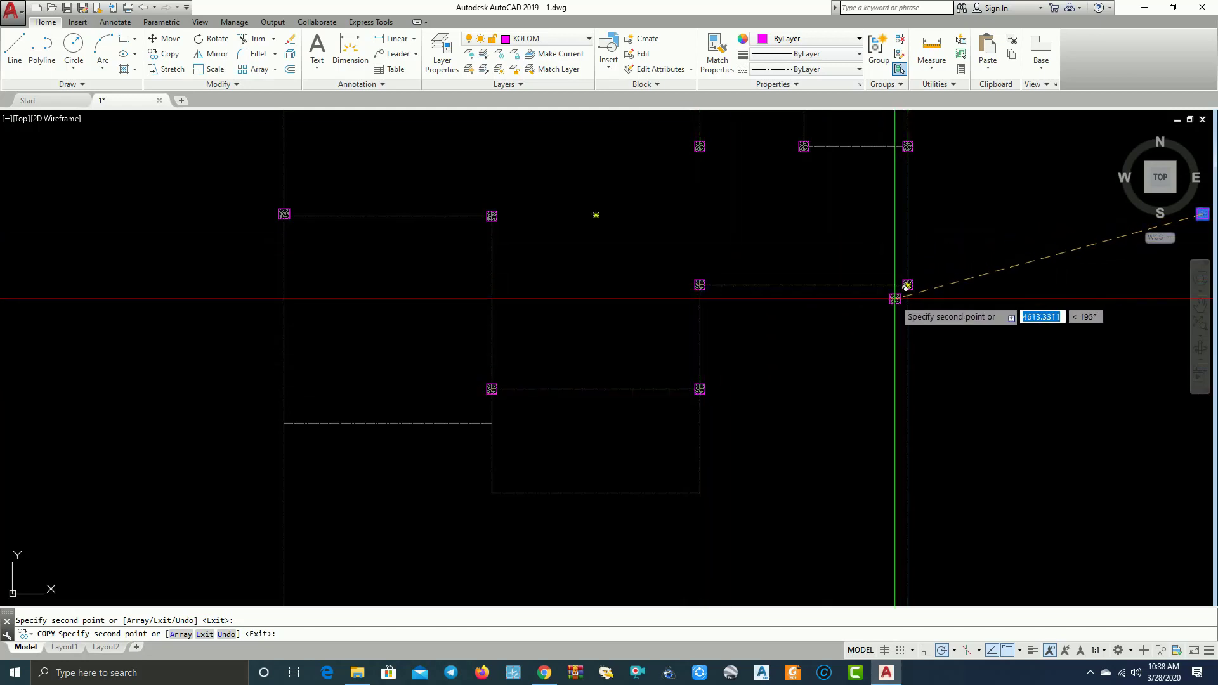
scroll(564, 417, "up", 2)
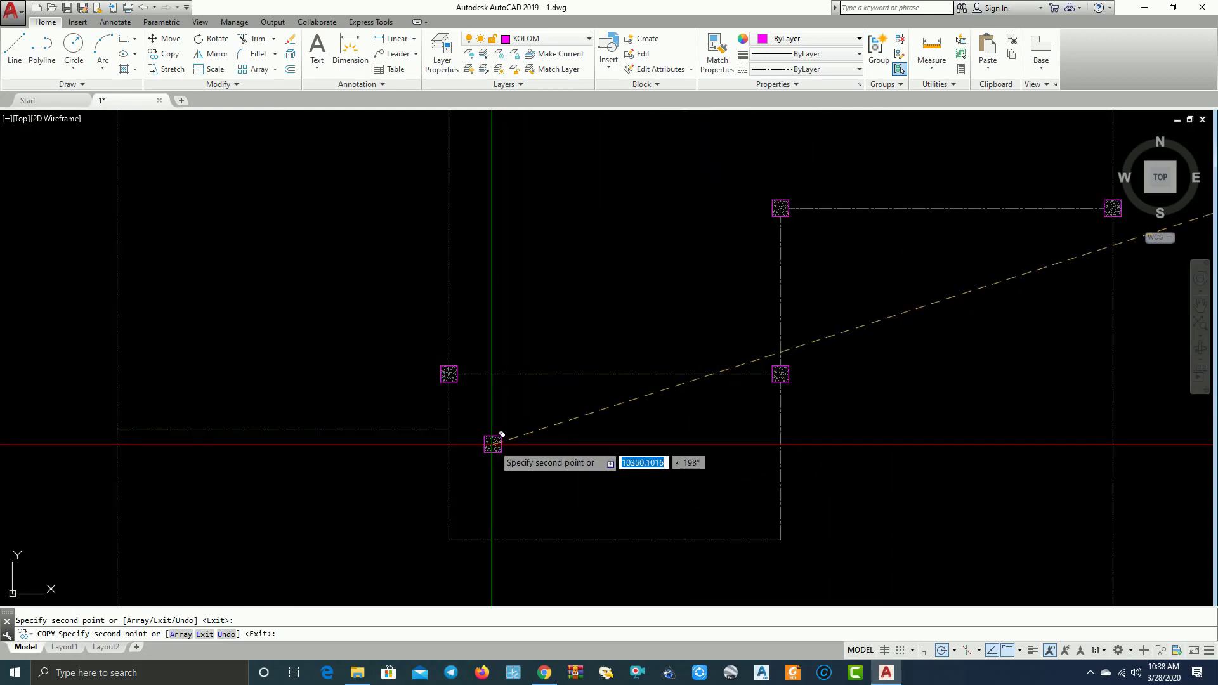
left_click(448, 427)
scroll(606, 473, "down", 2)
scroll(609, 473, "down", 2)
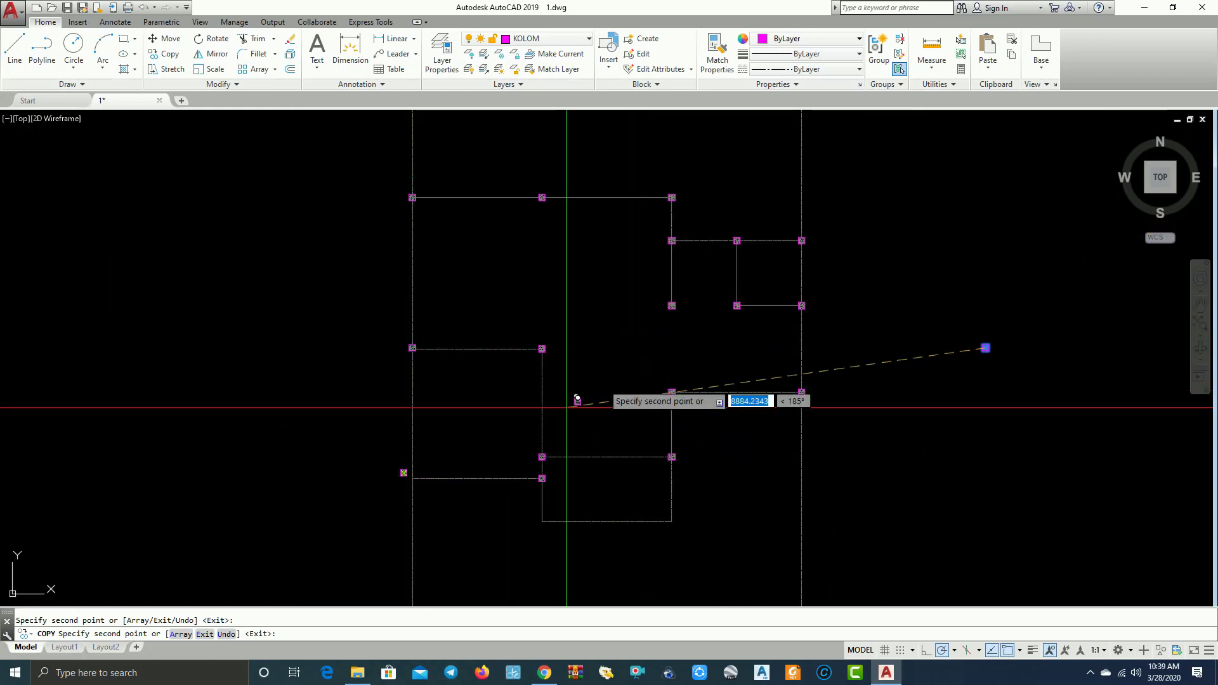
scroll(372, 503, "up", 3)
scroll(306, 497, "up", 2)
scroll(306, 497, "down", 4)
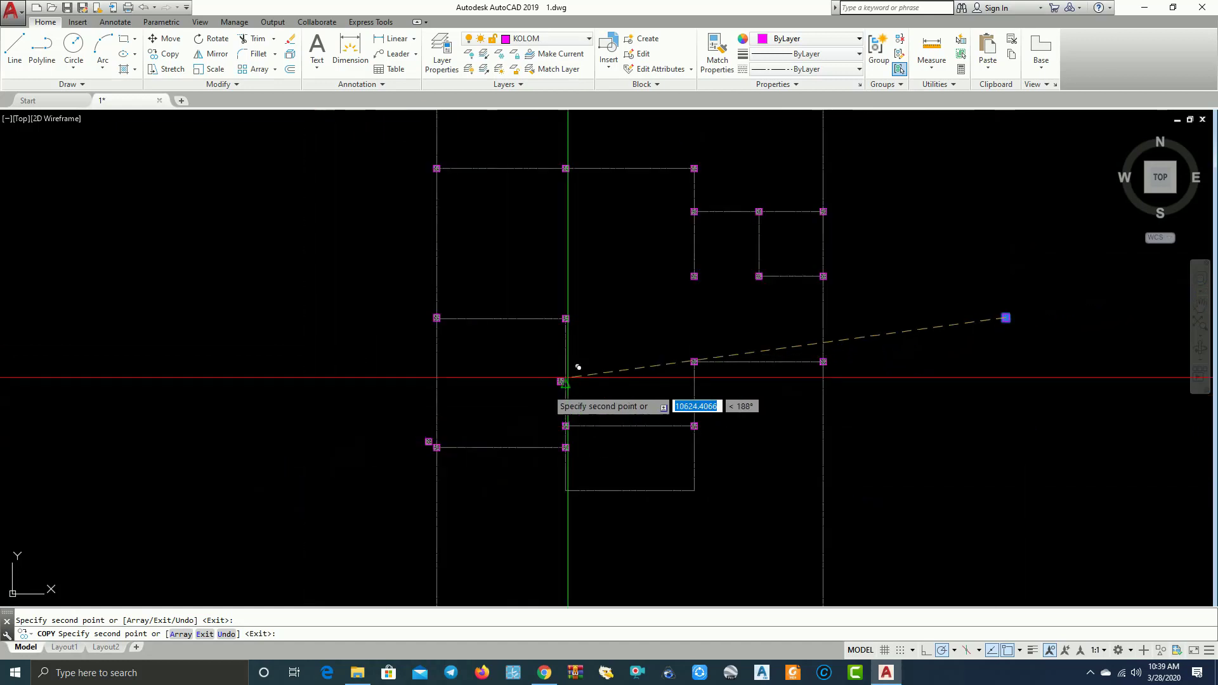
middle_click_drag(664, 343, 648, 457)
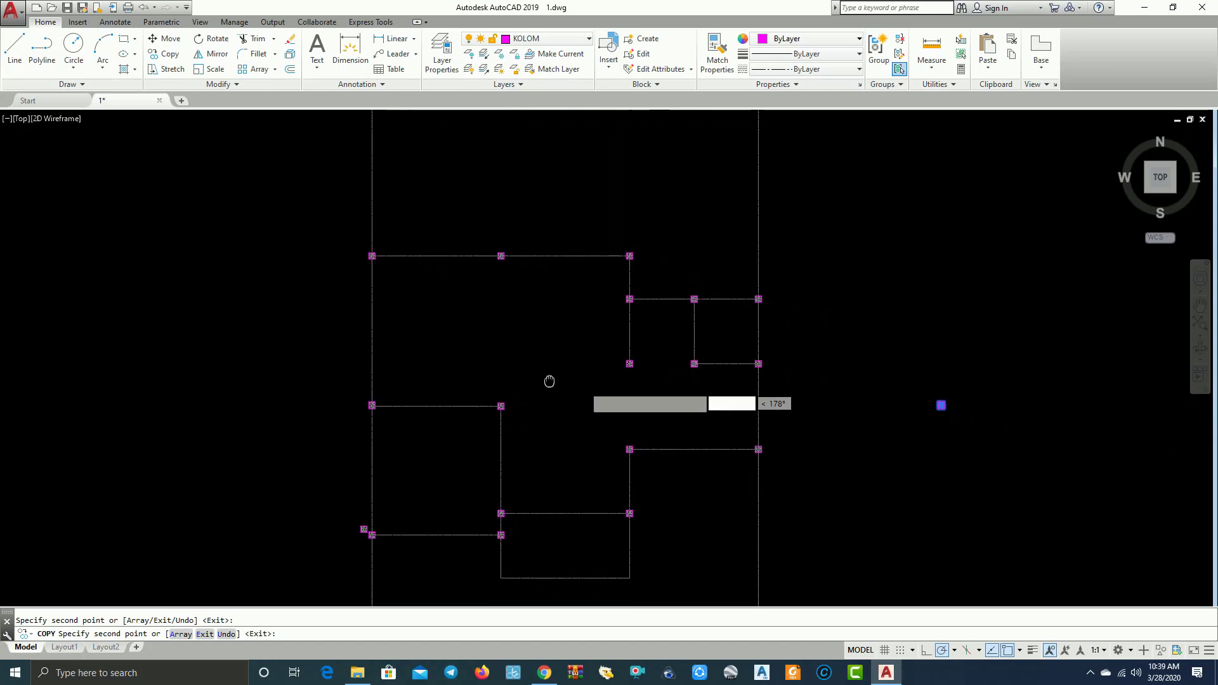
middle_click_drag(661, 391, 609, 287)
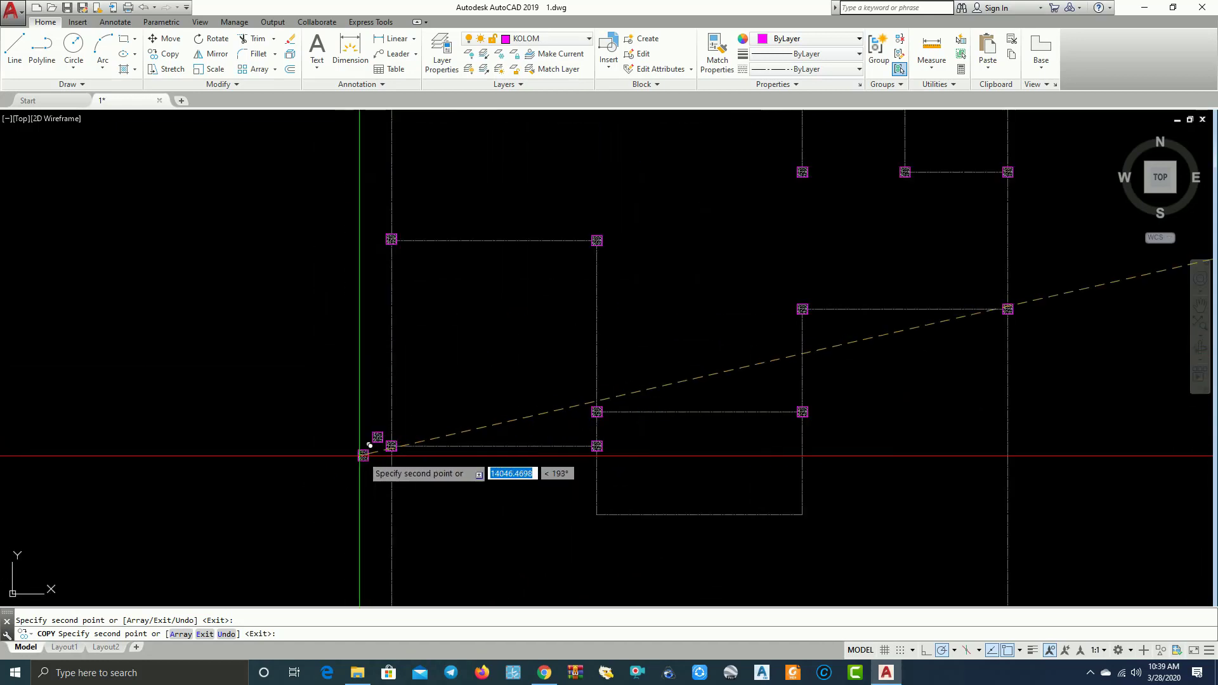
scroll(374, 444, "up", 4)
End copying and delete the misplaced extra column copy
key("Escape")
key("Delete")
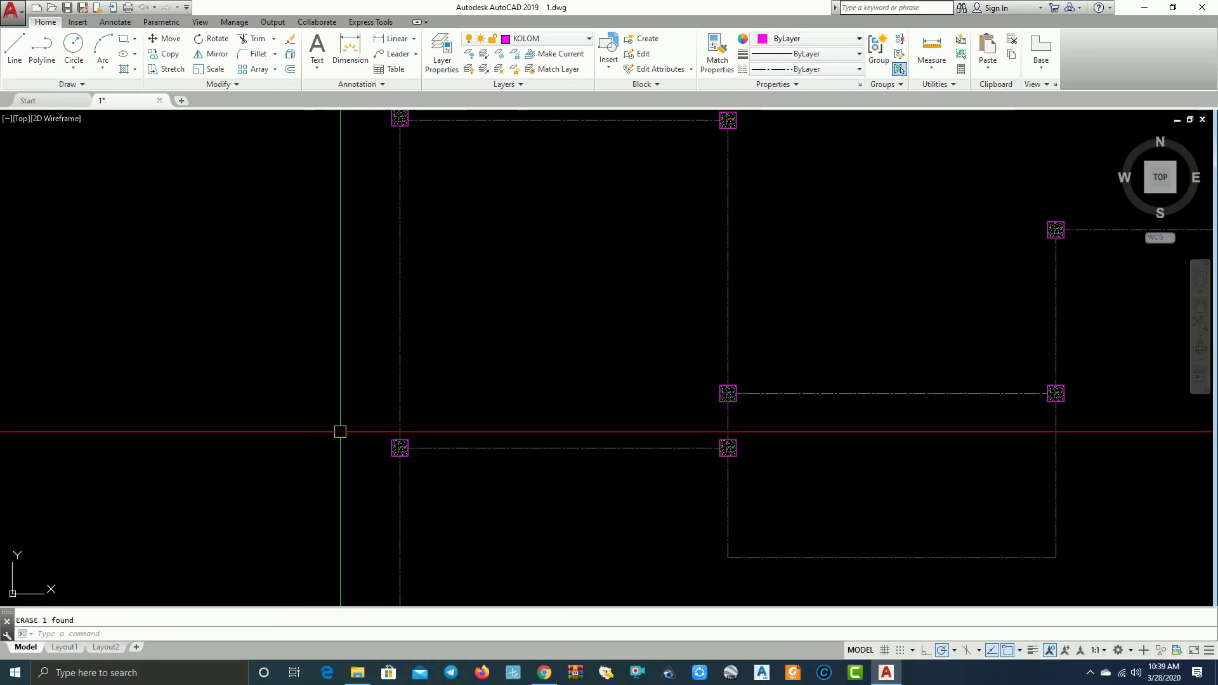
scroll(340, 430, "down", 5)
scroll(625, 304, "up", 4)
middle_click_drag(628, 264, 582, 365)
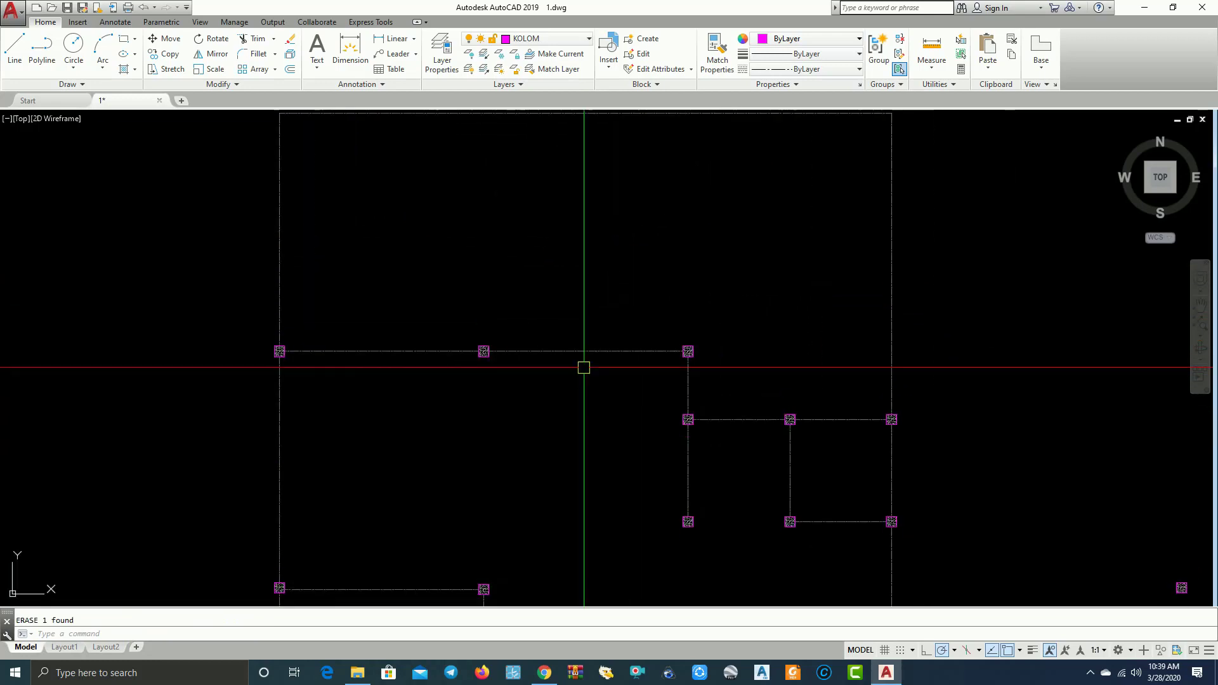
scroll(584, 305, "up", 2)
type("O")
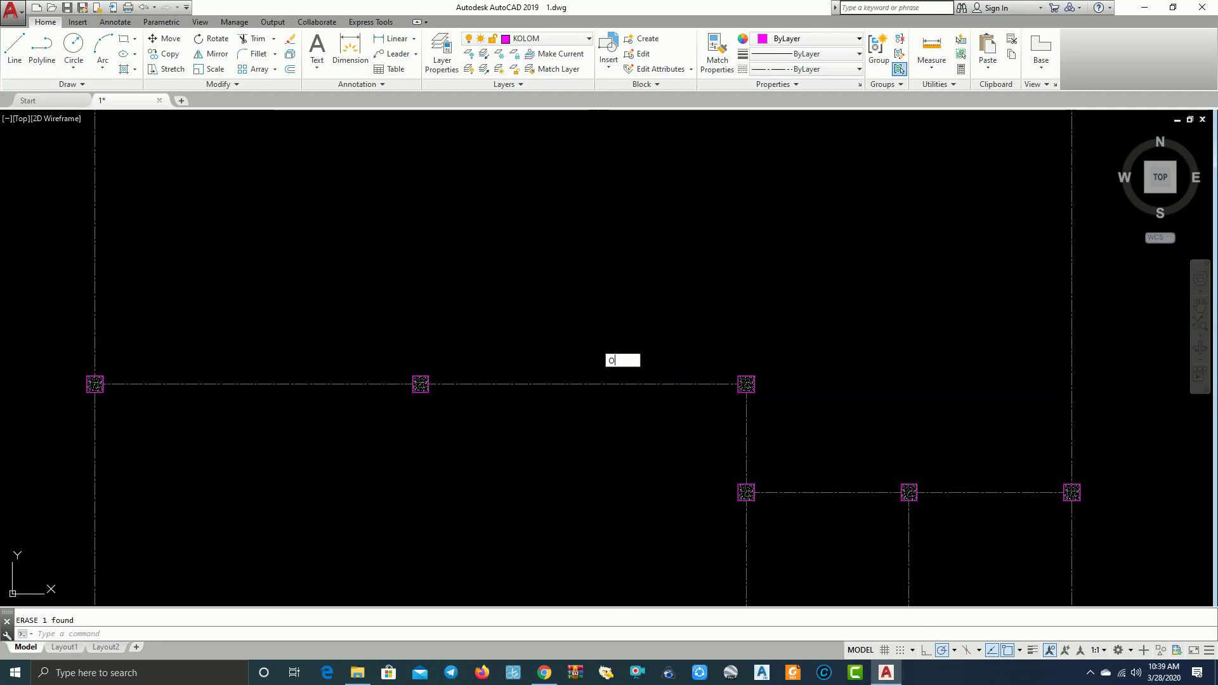
Offset the horizontal axis line 1000 upward
key("Return")
type("000")
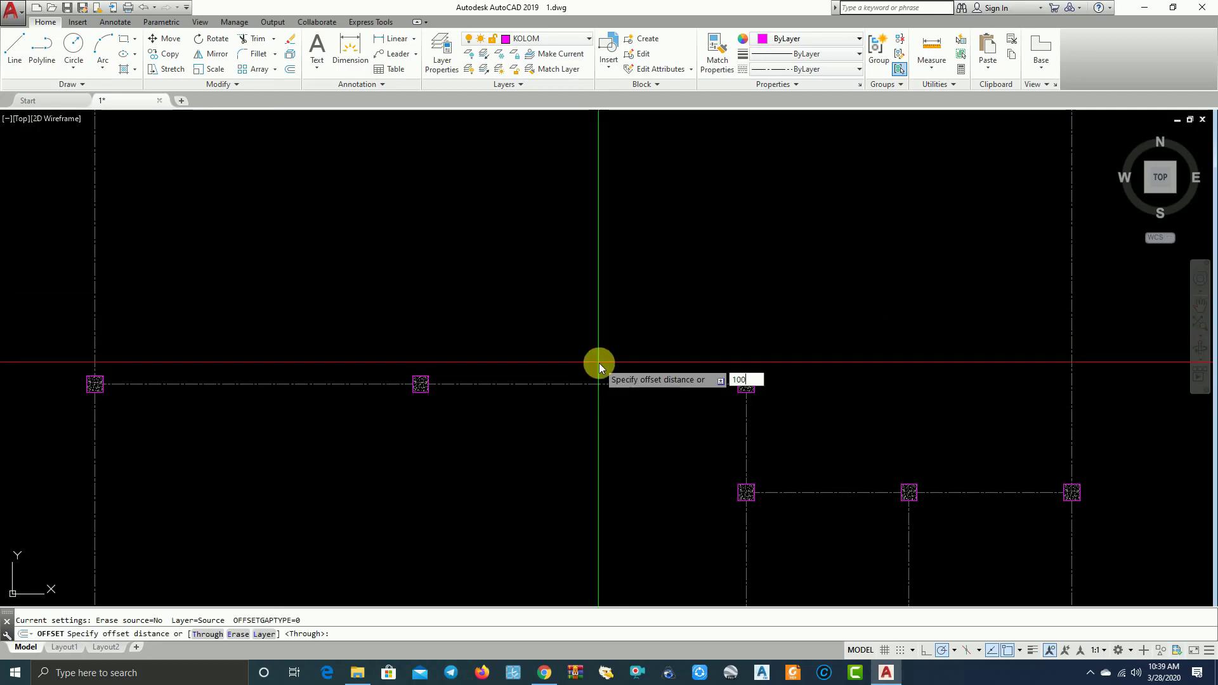
key("Return")
left_click(605, 387)
left_click(604, 353)
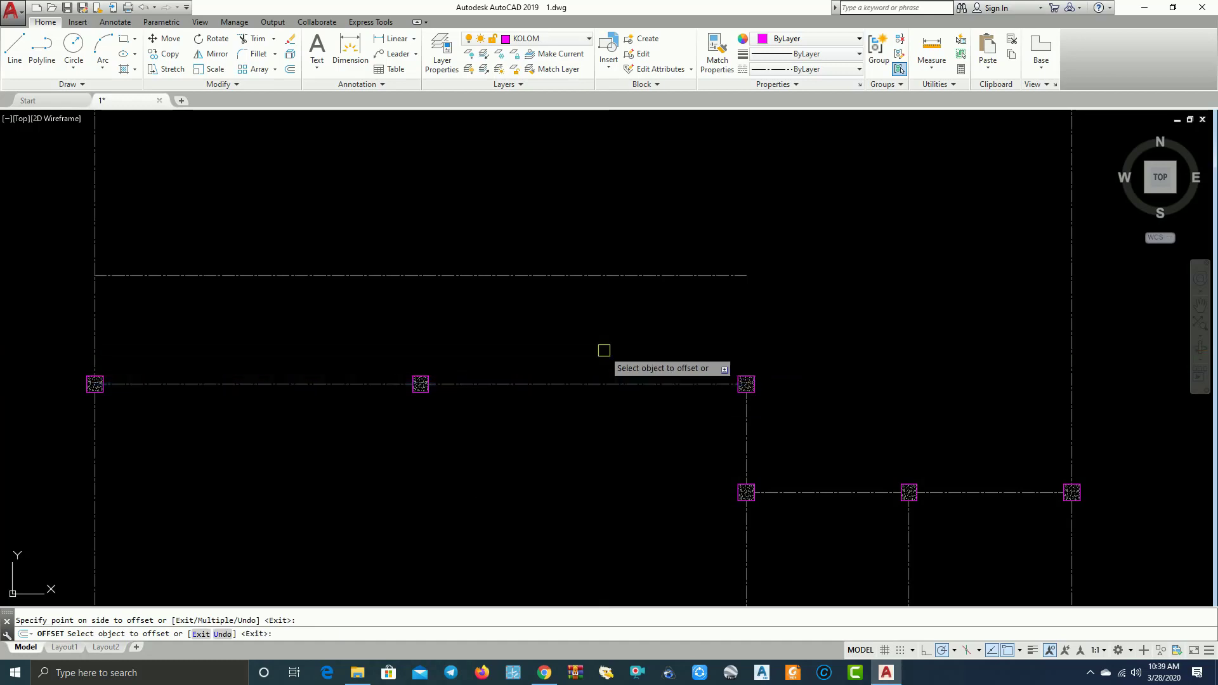
key("Escape")
type("L")
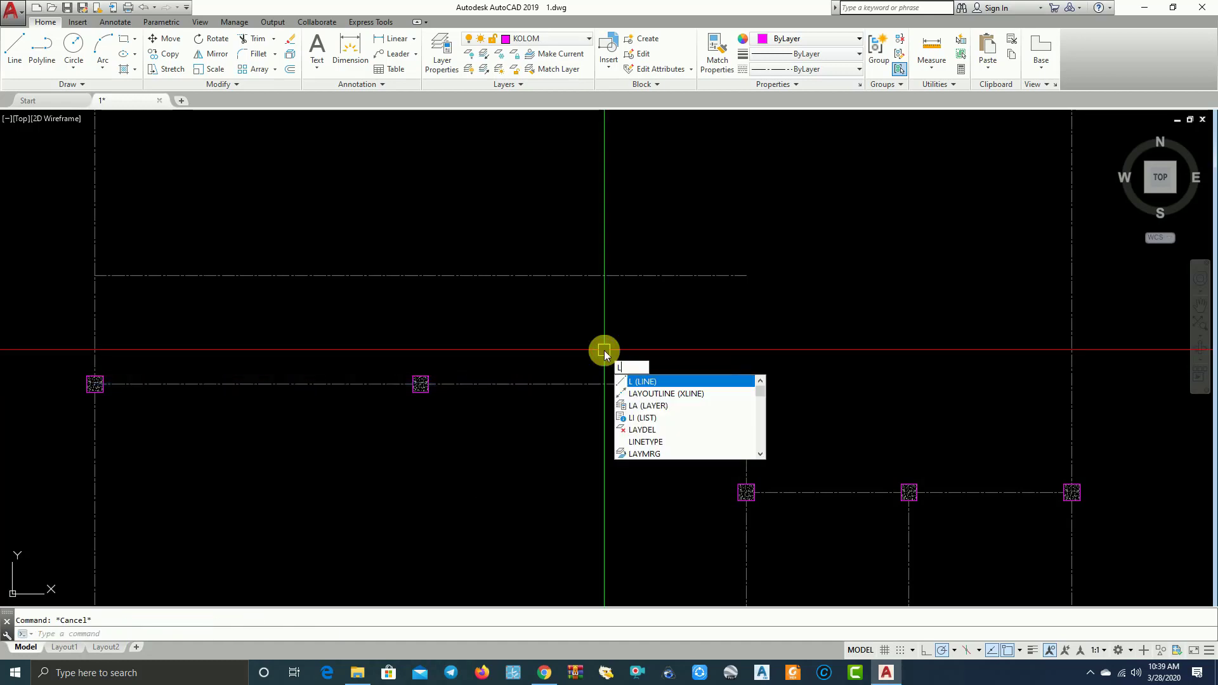
Draw a line from the right column's centre to the upper axis and match the dashed axis style
key("Return")
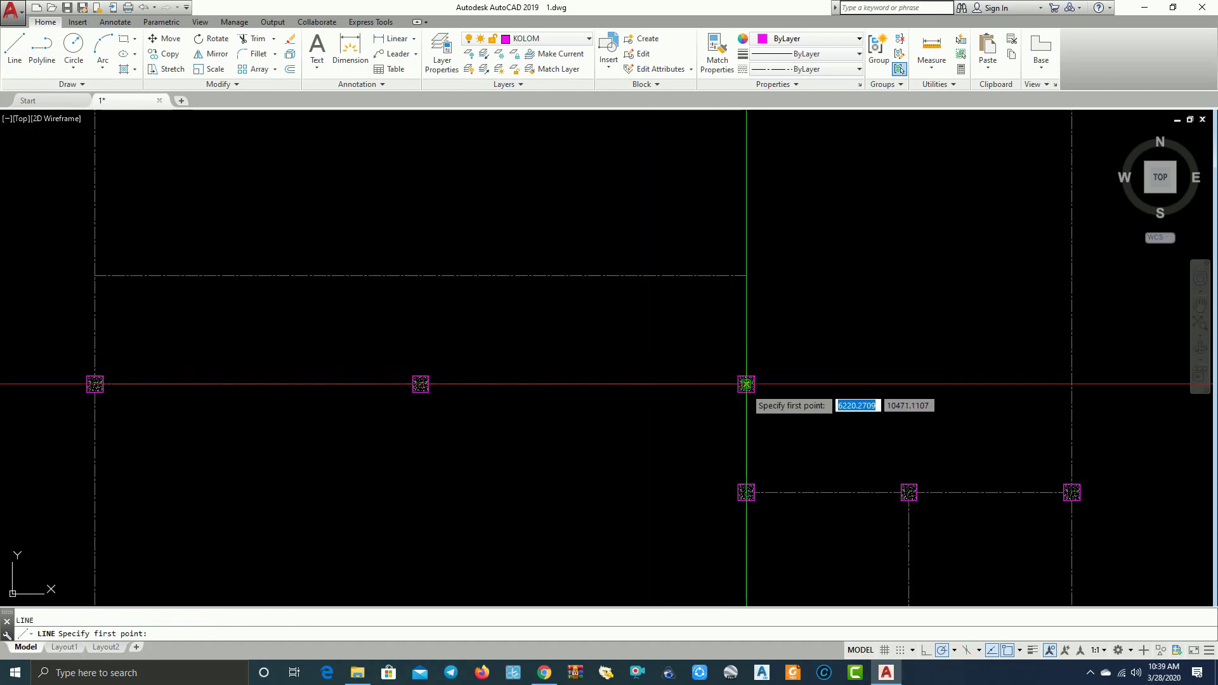
left_click(746, 384)
left_click(746, 275)
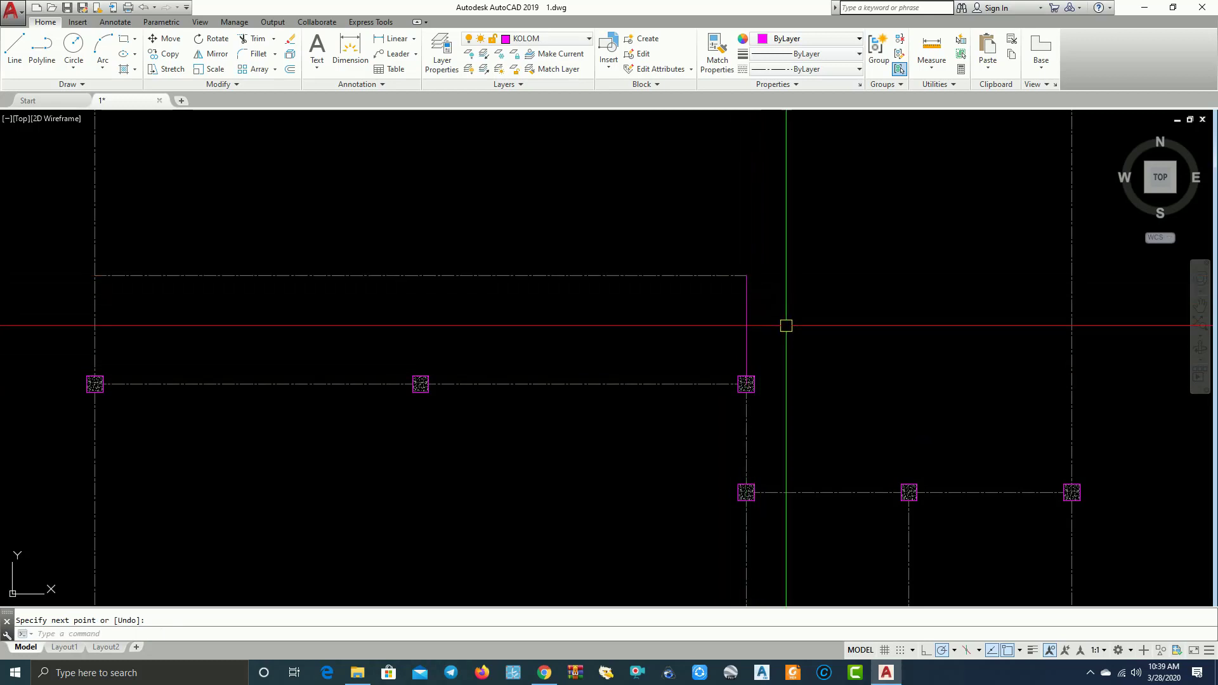
key("Escape")
type("a")
key("Return")
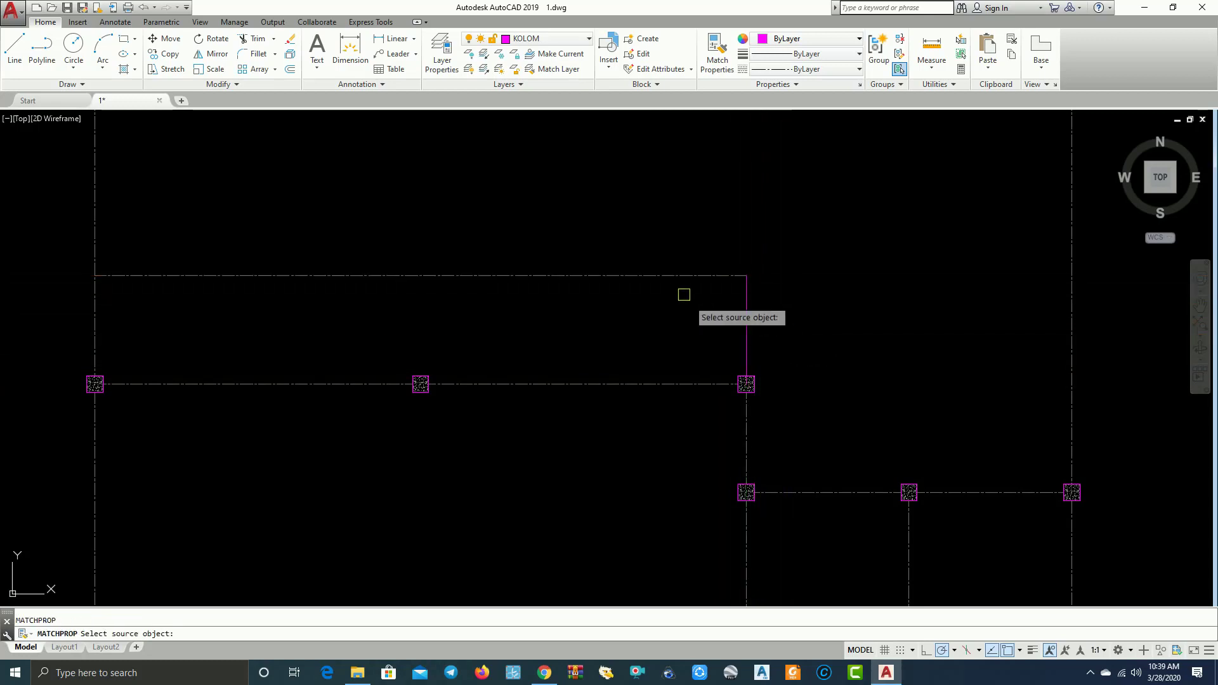
left_click(689, 276)
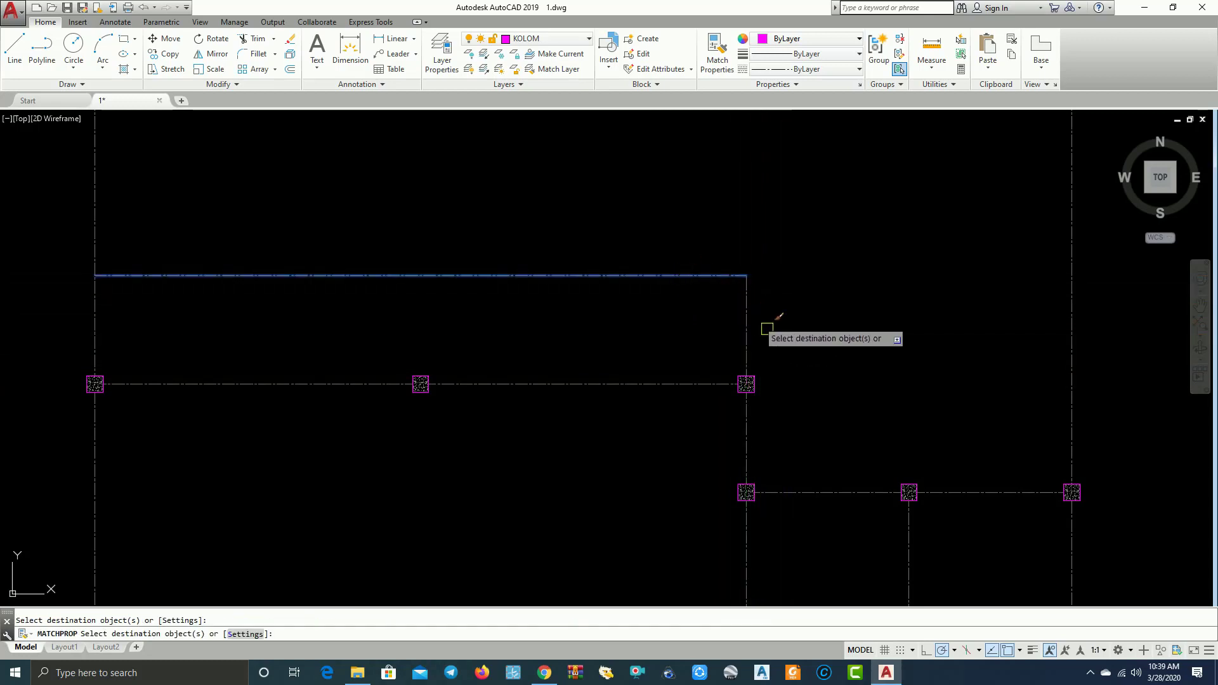
key("Escape")
scroll(717, 435, "up", 5)
scroll(699, 438, "up", 4)
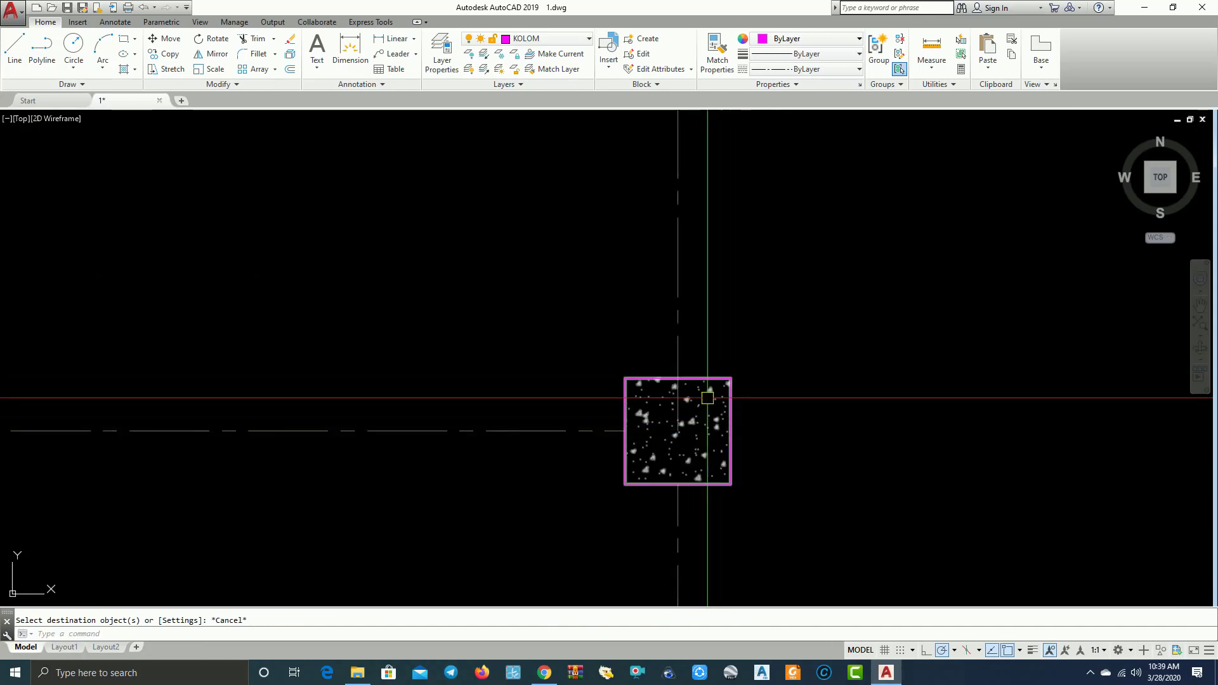
Send the new axis line behind the column block via Draw Order
right_click(680, 334)
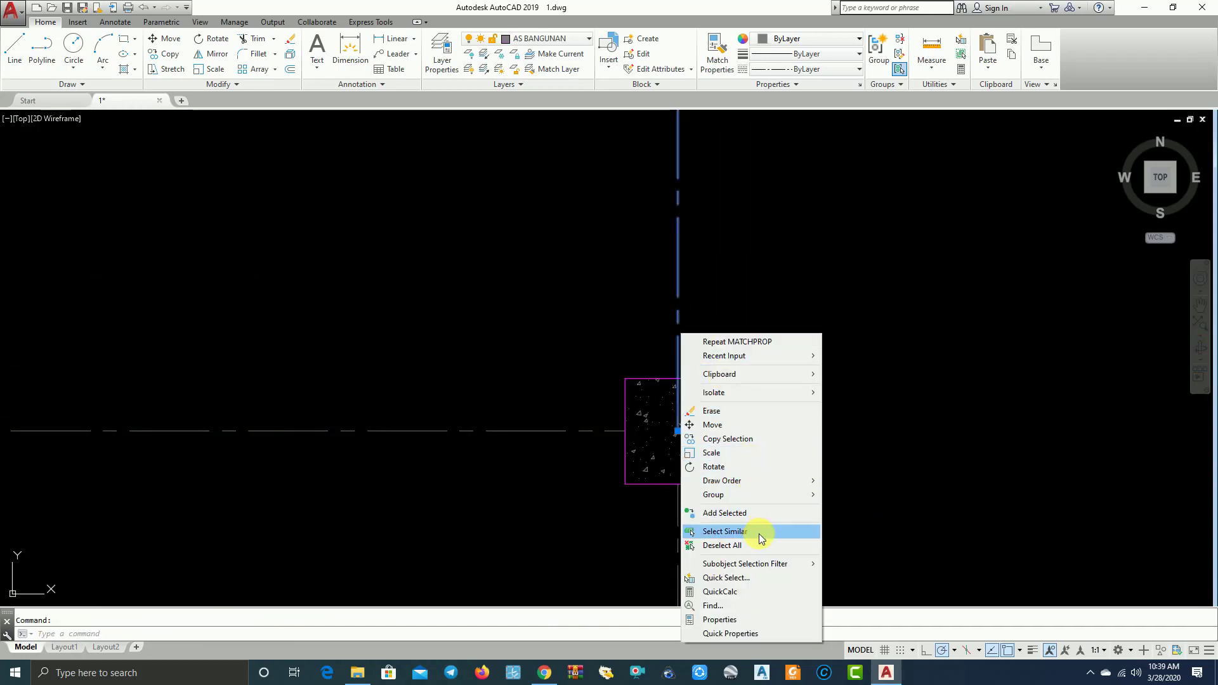
mouse_move(722, 481)
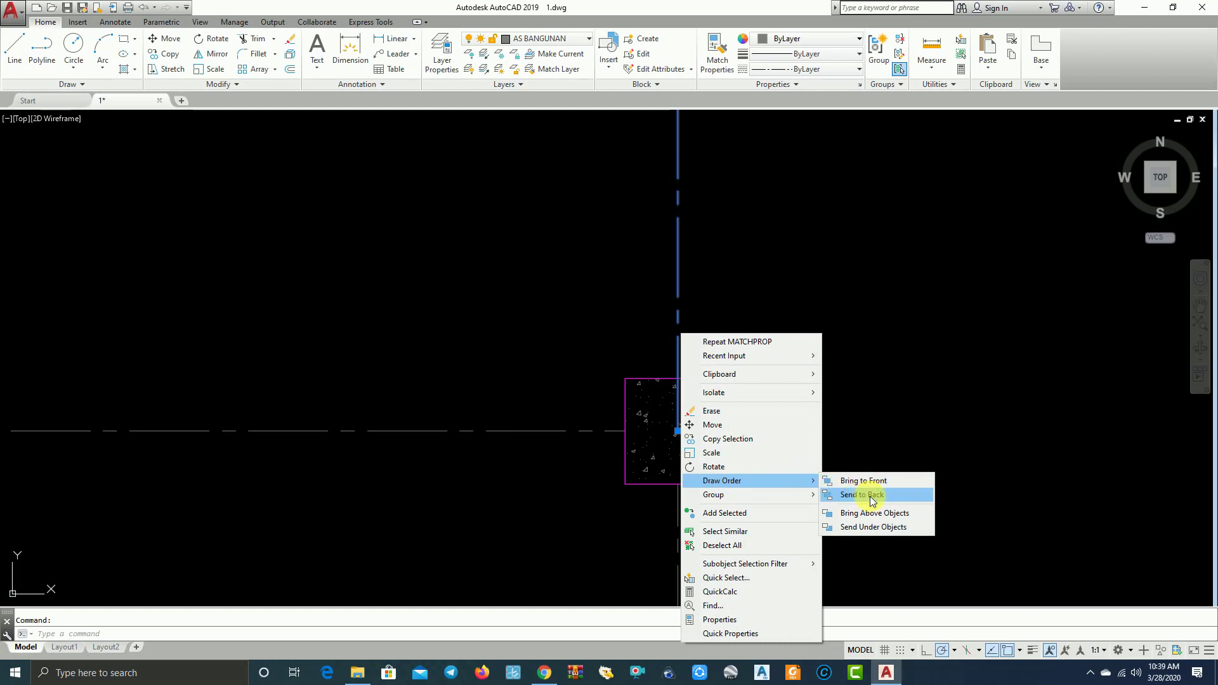
left_click(870, 496)
key("Escape")
scroll(863, 476, "down", 2)
scroll(694, 384, "down", 3)
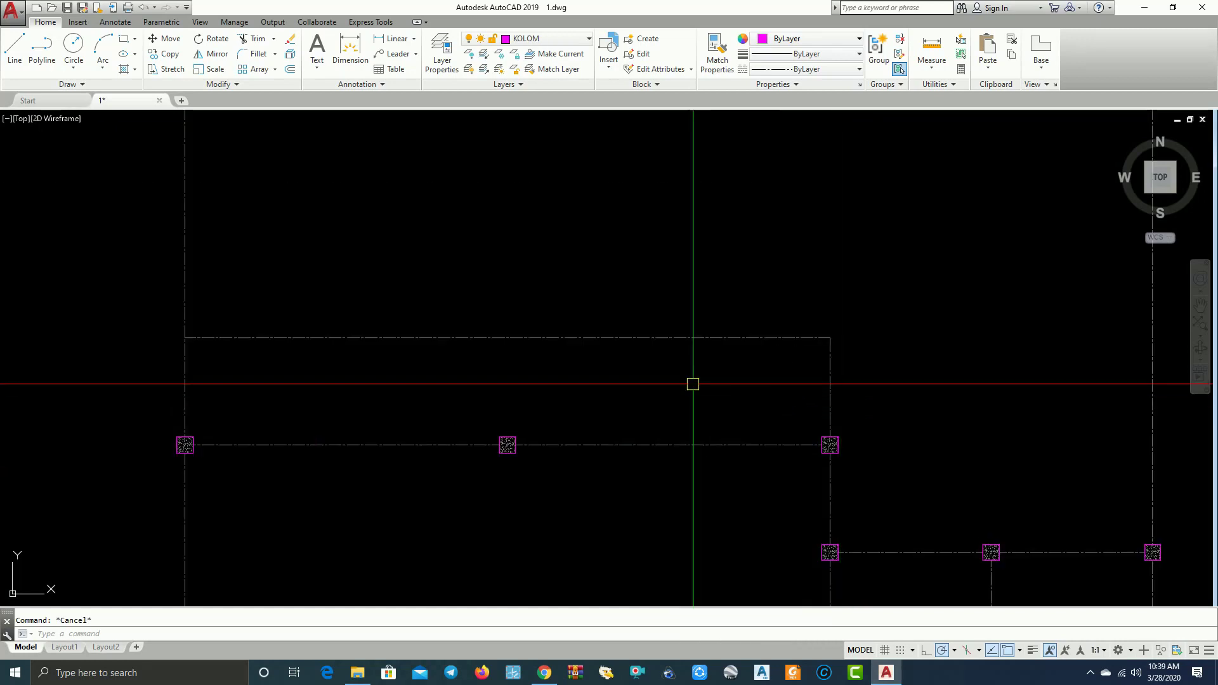
type("L")
Draw a line from the middle column's centre to the upper axis, matching the dashed axis style
key("Return")
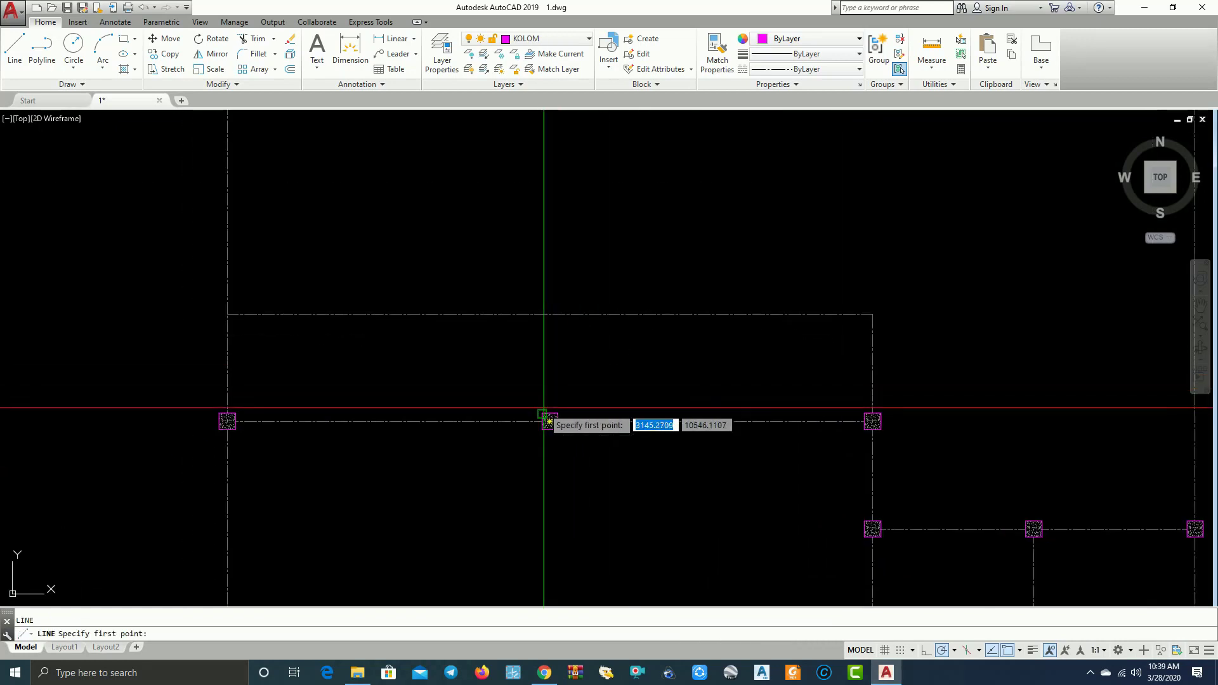
left_click(550, 421)
left_click(549, 314)
key("Escape")
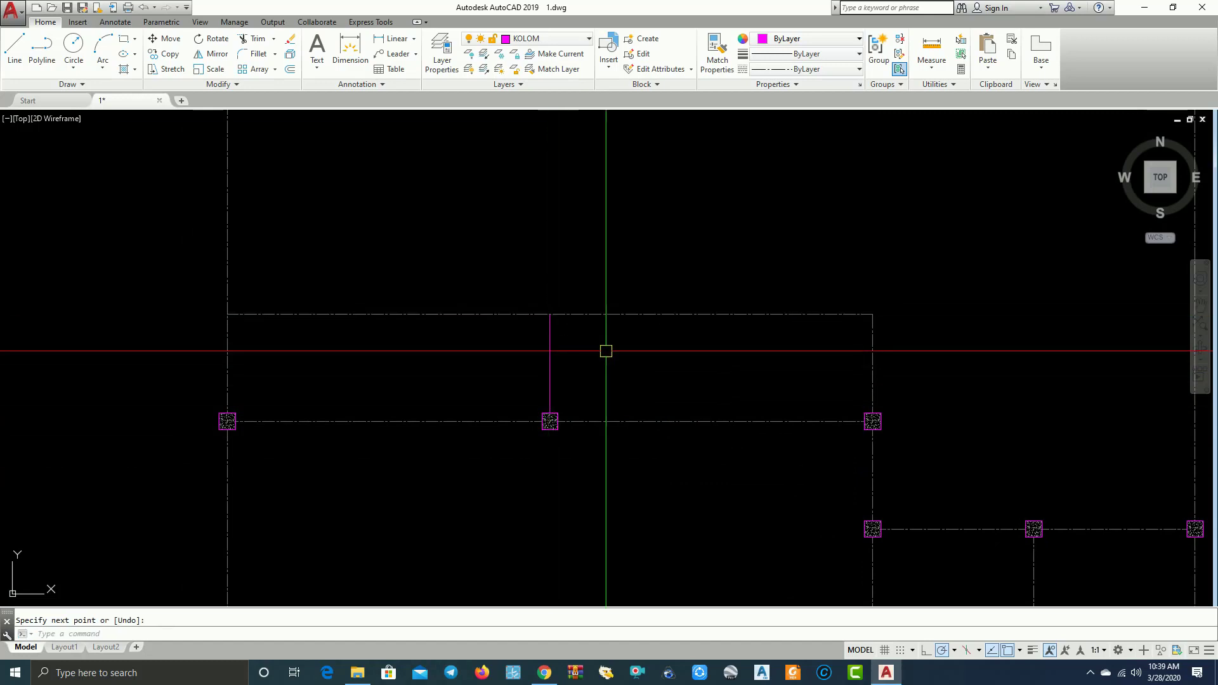
type("MA")
key("Return")
scroll(586, 322, "up", 4)
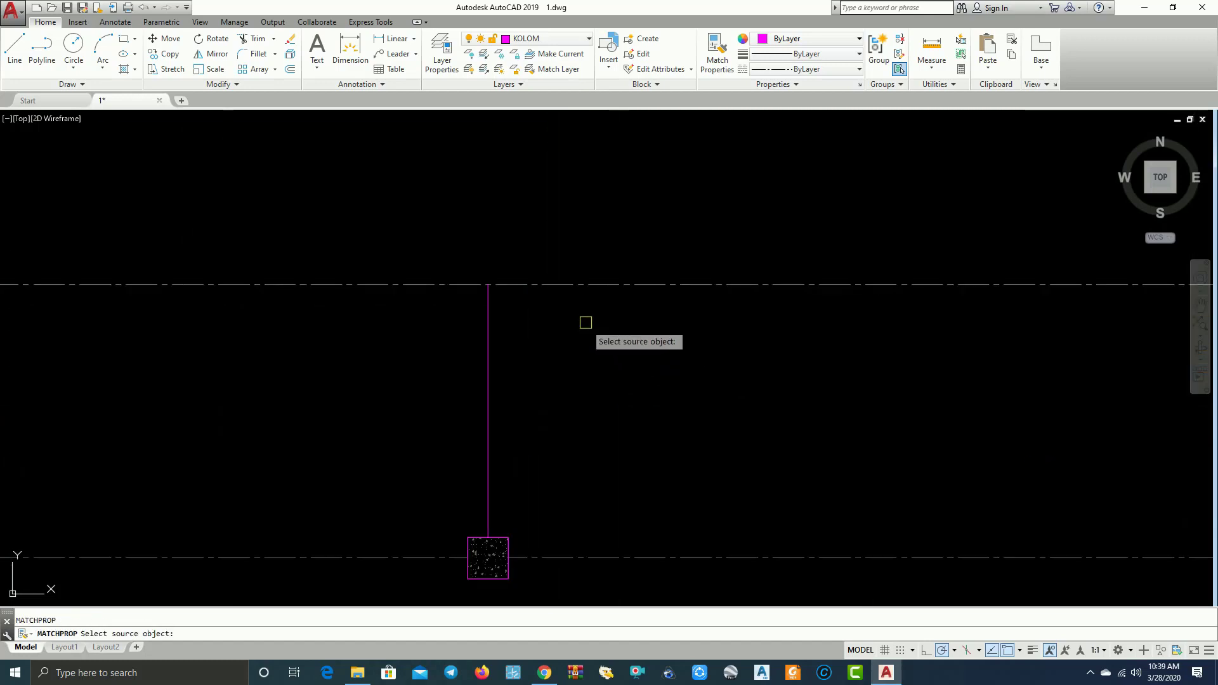
left_click(586, 285)
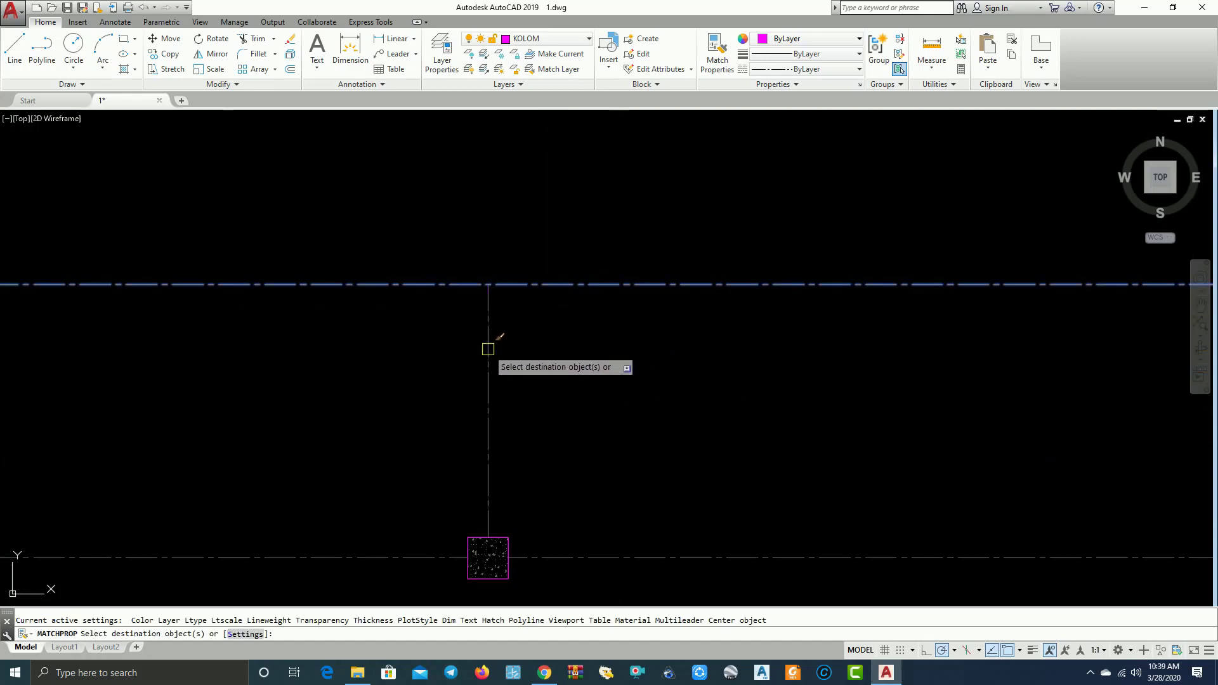
key("Escape")
Start and cancel a trim, then begin window-selecting the stray point right of the plan
key("Return")
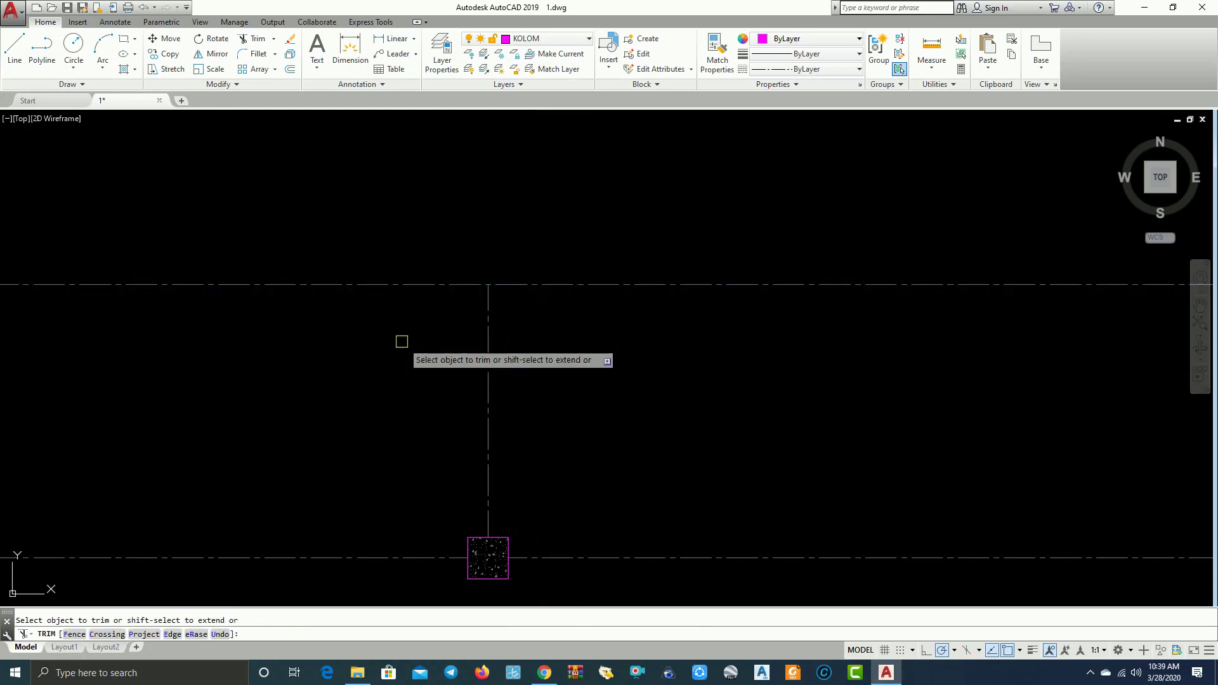
scroll(329, 203, "down", 3)
scroll(659, 324, "down", 3)
scroll(633, 303, "up", 1)
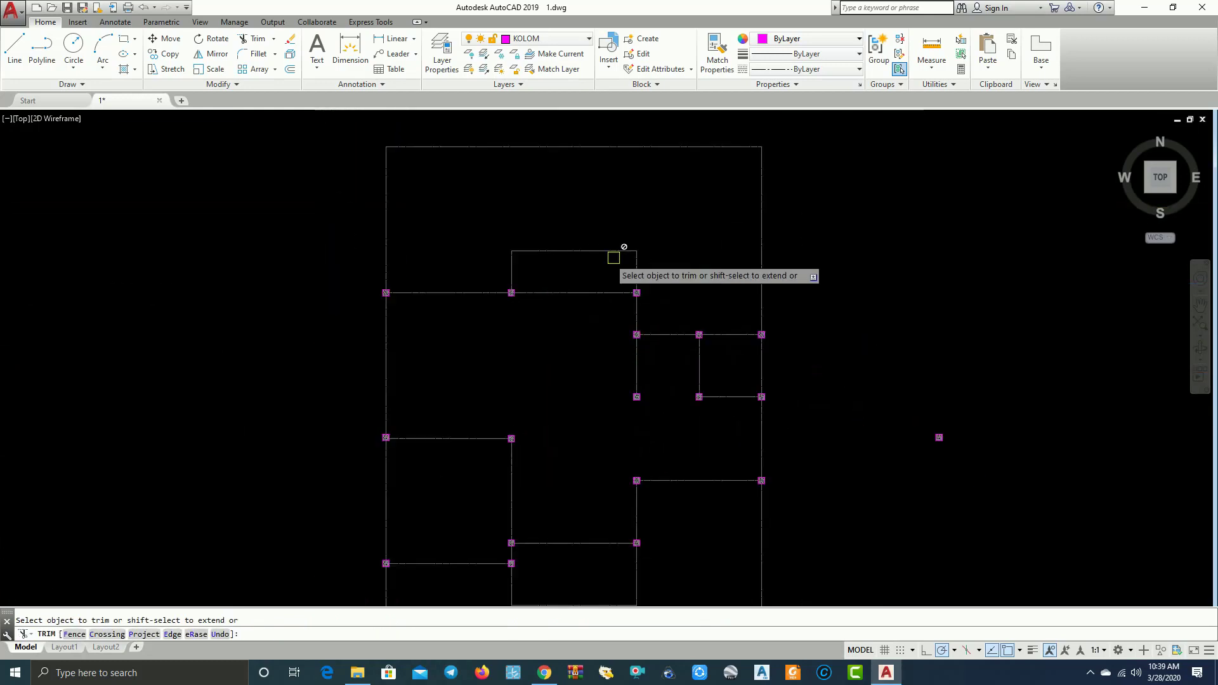
key("Escape")
scroll(620, 264, "up", 2)
scroll(448, 264, "up", 2)
scroll(668, 274, "down", 4)
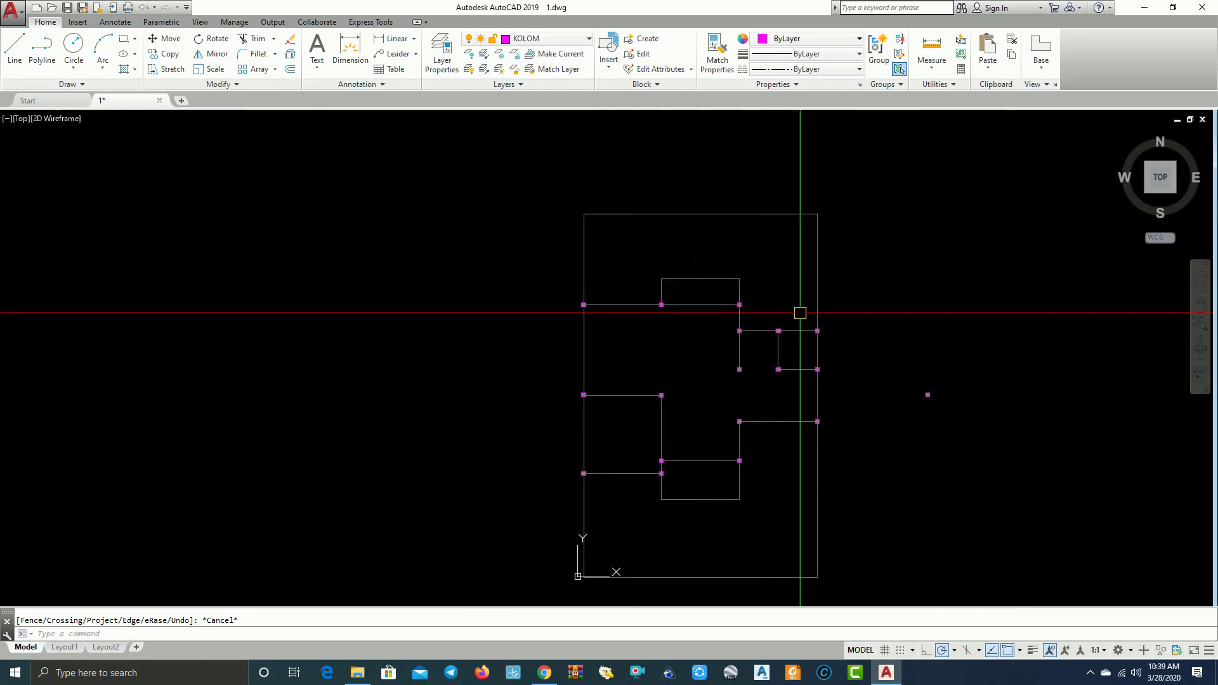
scroll(888, 341, "up", 2)
left_click(913, 354)
type("E")
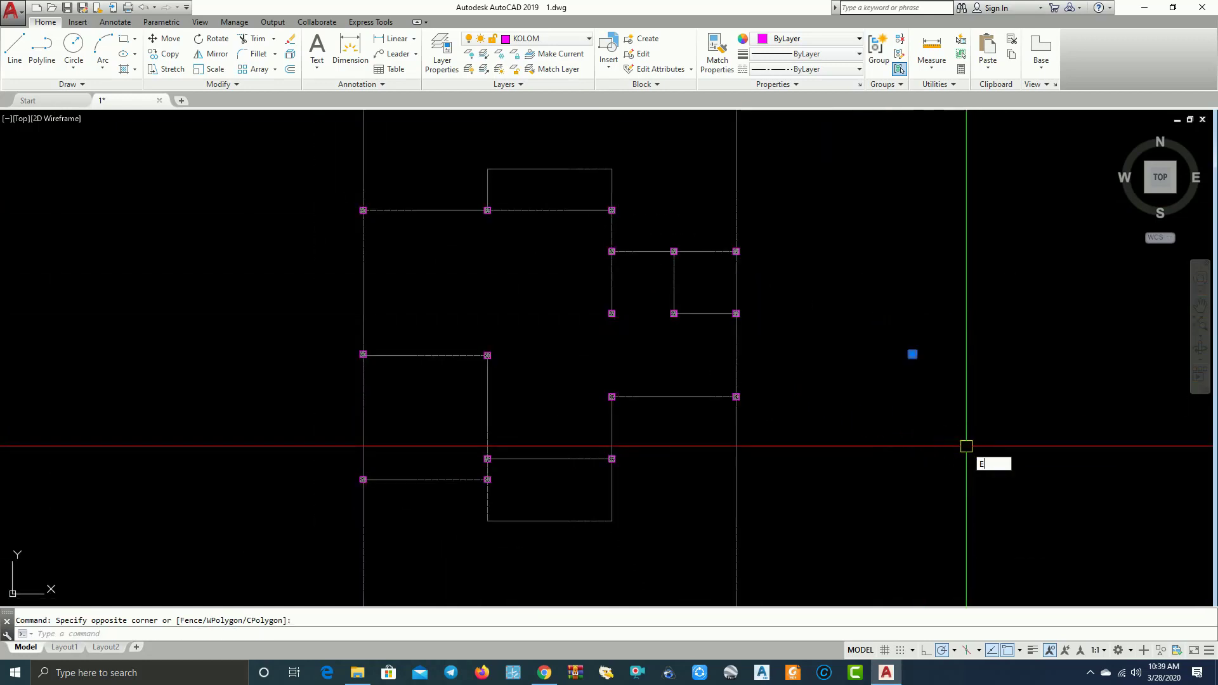
Erase the window-selected stray point and zoom back to the plan
key("Return")
scroll(517, 315, "down", 2)
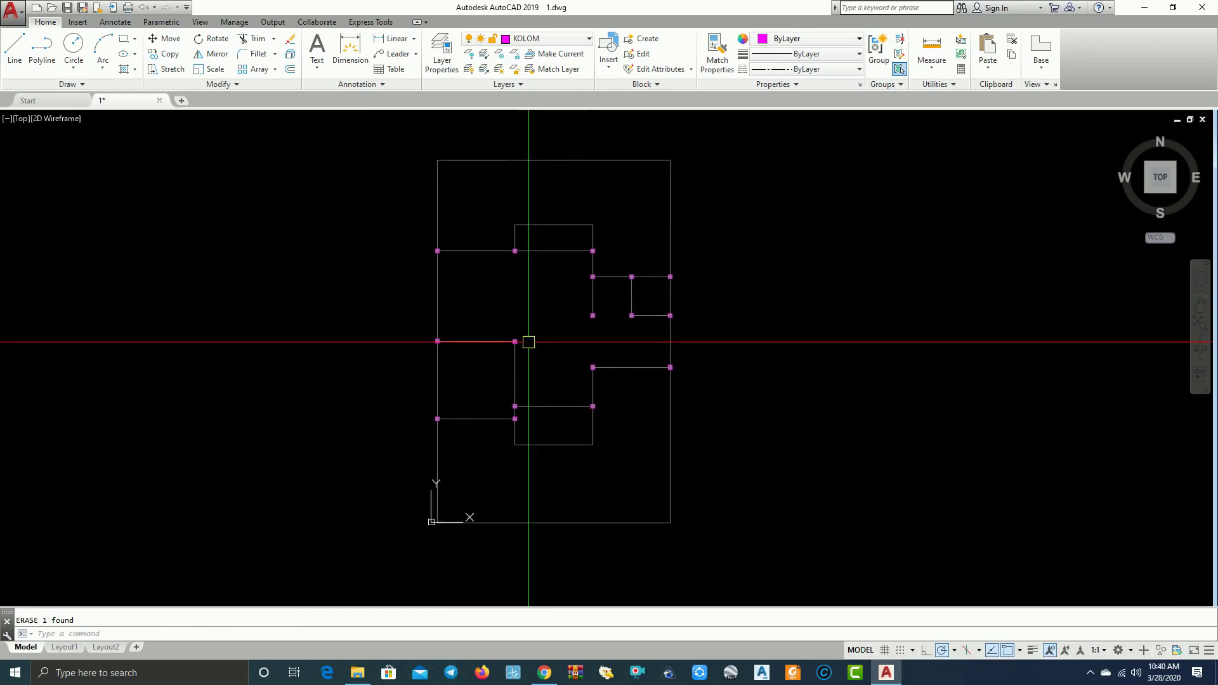
scroll(552, 345, "up", 2)
scroll(614, 356, "up", 1)
scroll(615, 356, "down", 3)
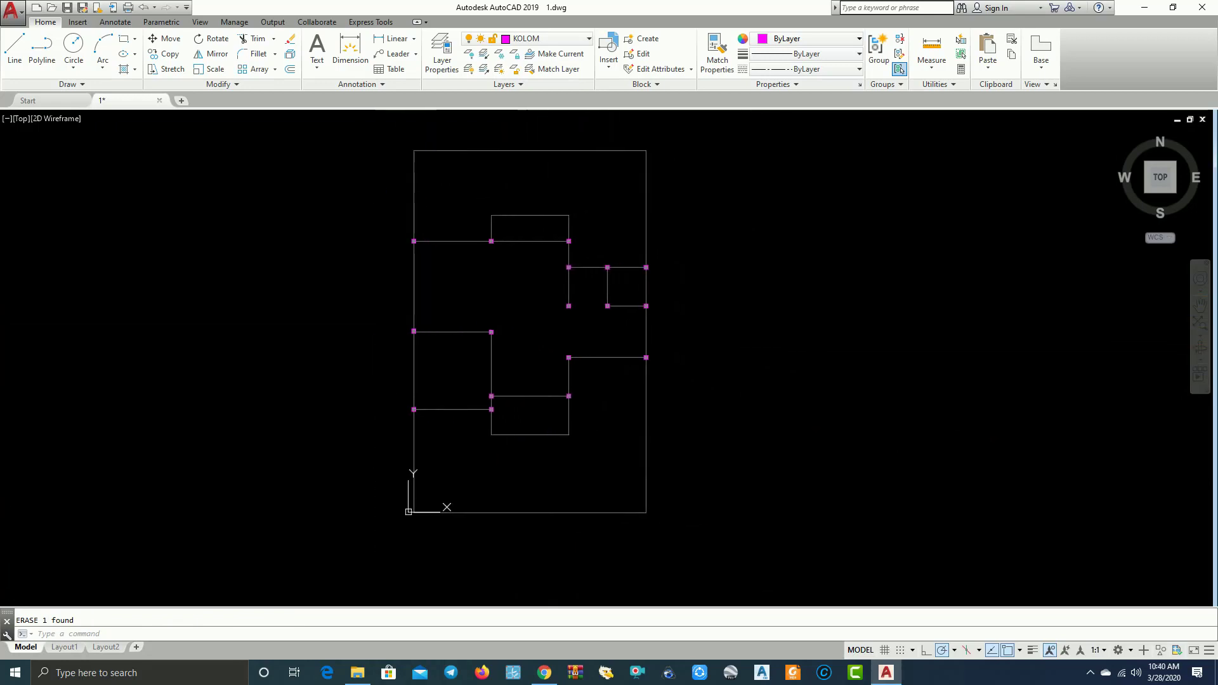
scroll(526, 338, "up", 2)
scroll(470, 372, "down", 2)
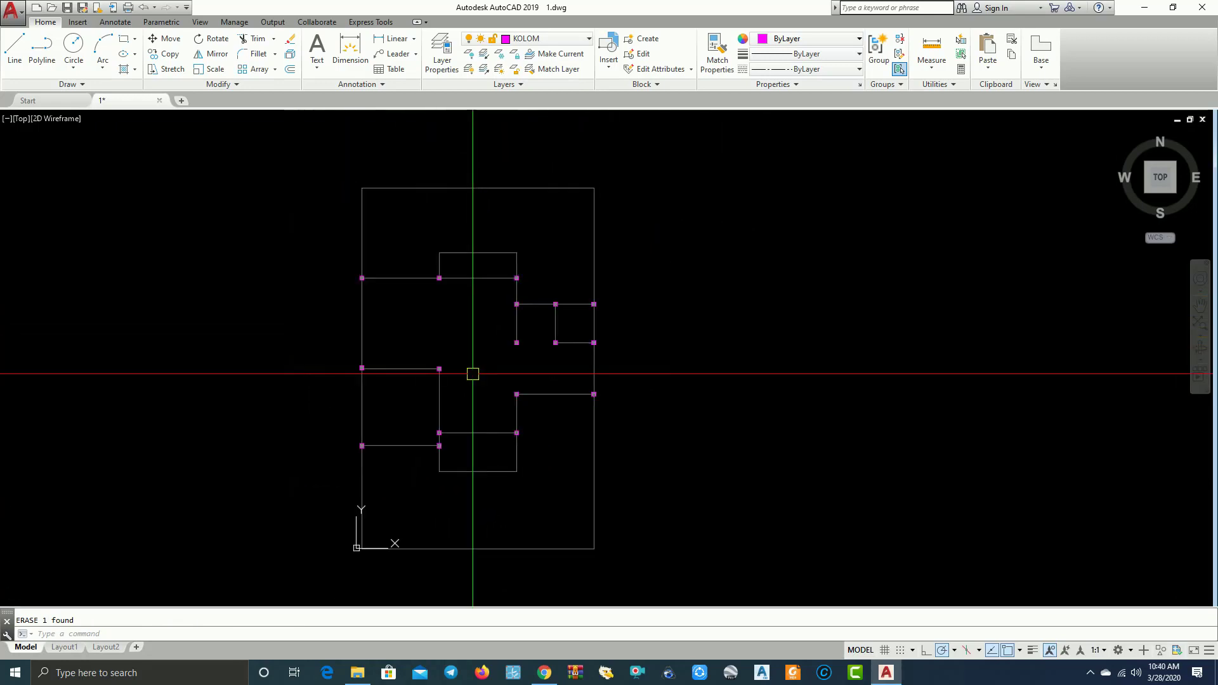
mouse_move(470, 373)
middle_mouse_down()
mouse_move(391, 341)
mouse_move(468, 345)
middle_mouse_up()
scroll(482, 344, "up", 2)
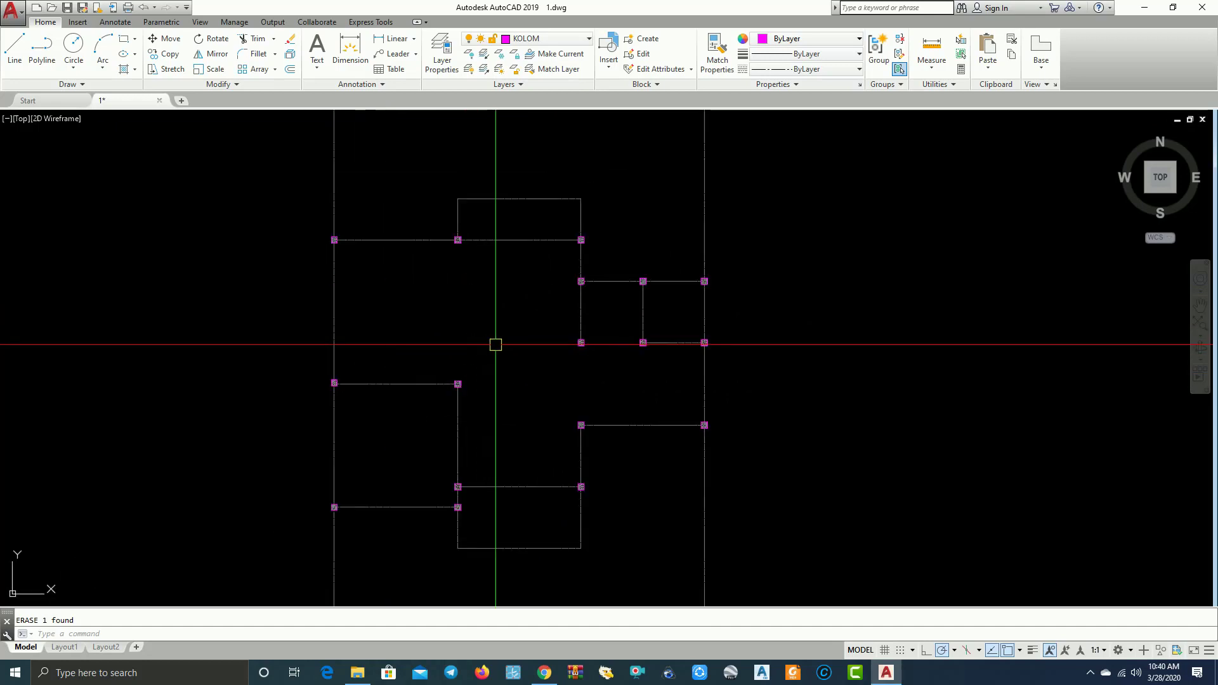
scroll(543, 355, "down", 2)
Pan and zoom around the floor plan to review the columns and axis lines
middle_click_drag(559, 362, 633, 365)
scroll(601, 332, "up", 2)
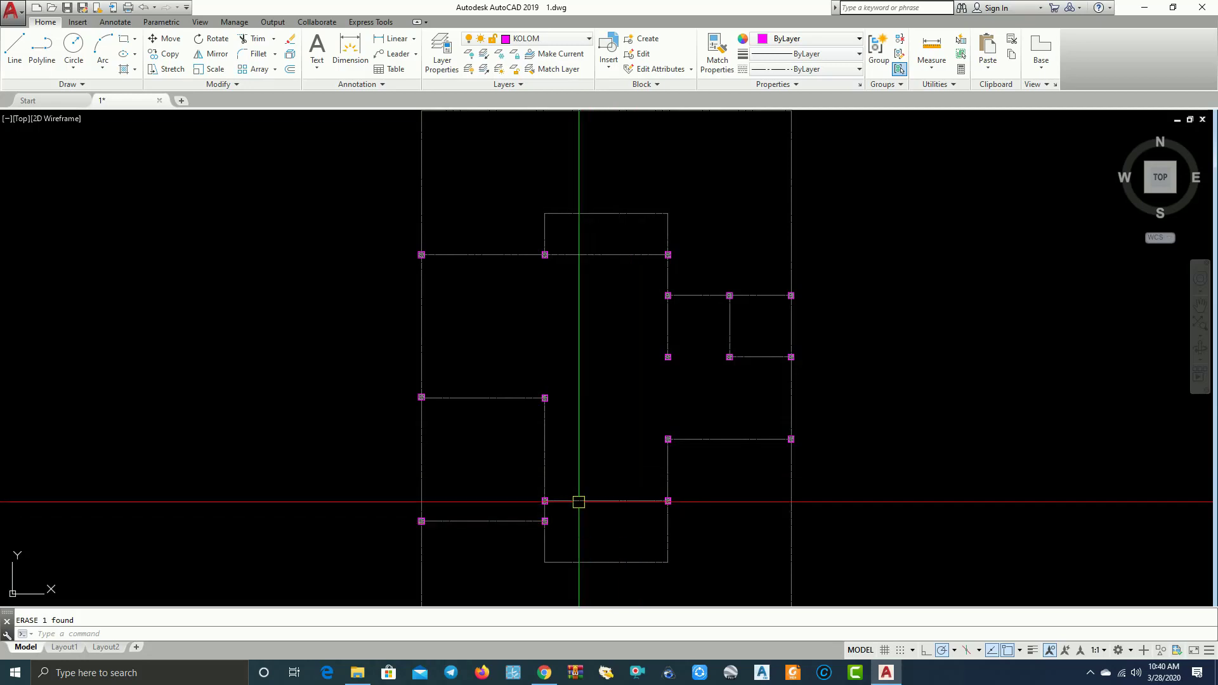
scroll(730, 340, "up", 2)
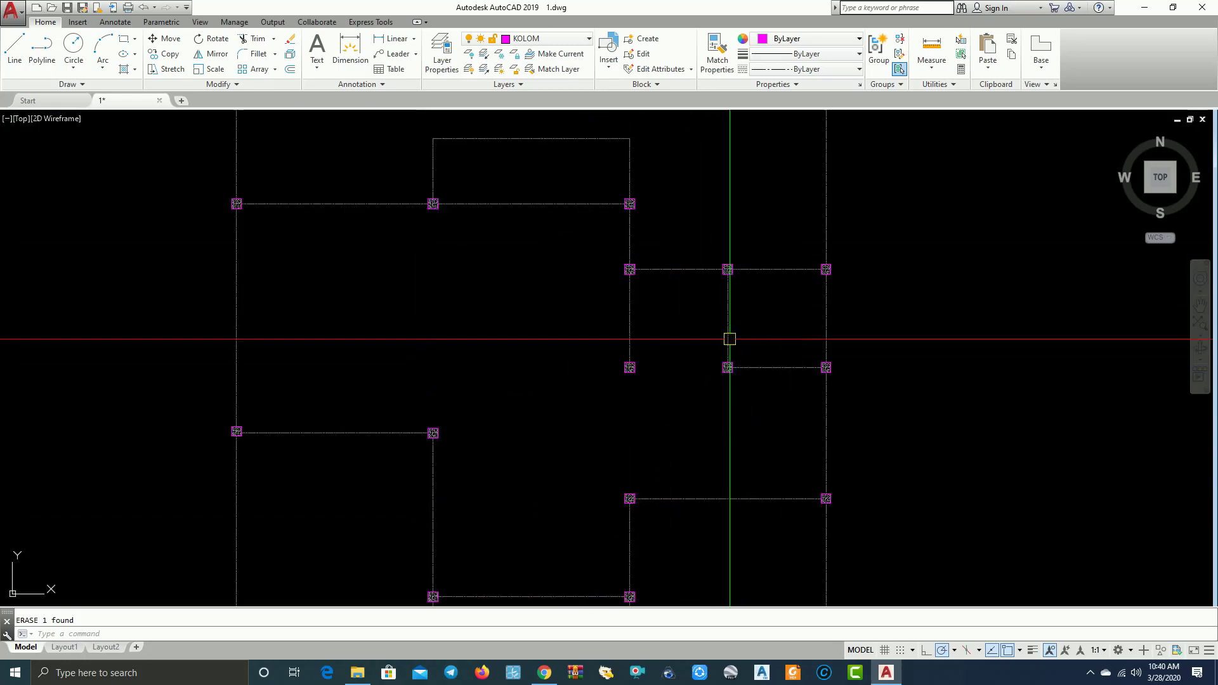
scroll(730, 339, "down", 2)
scroll(707, 351, "down", 2)
scroll(598, 315, "up", 4)
scroll(536, 421, "down", 2)
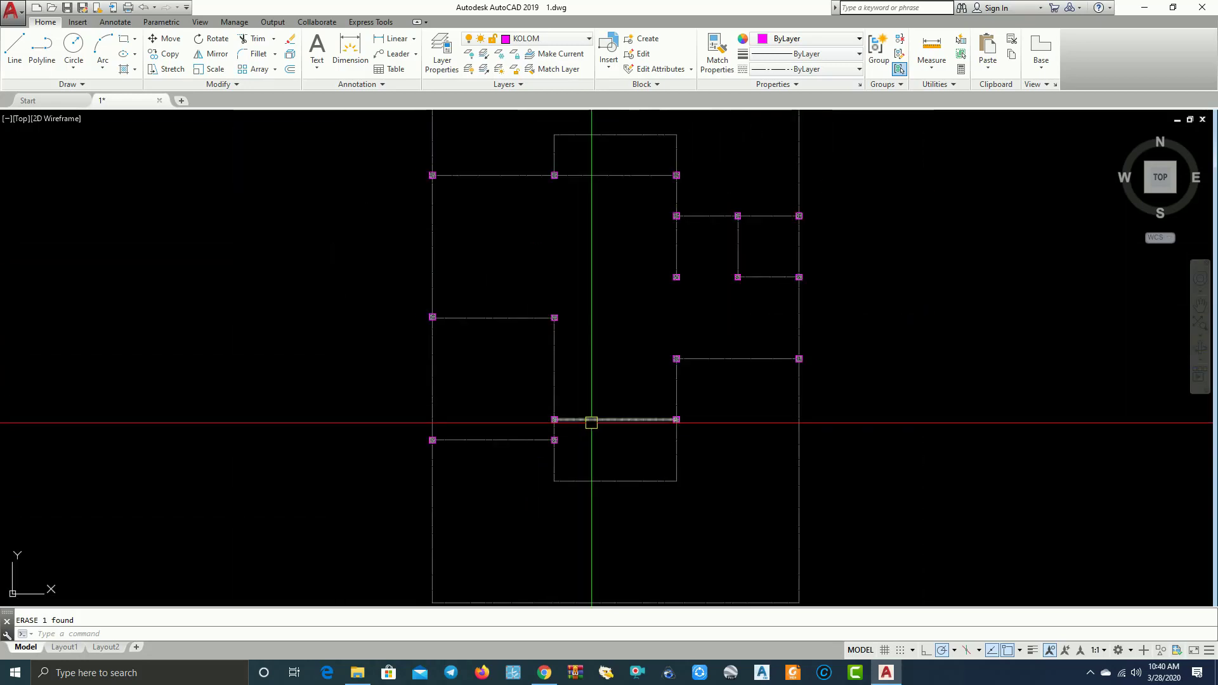
middle_click_drag(597, 418, 604, 415)
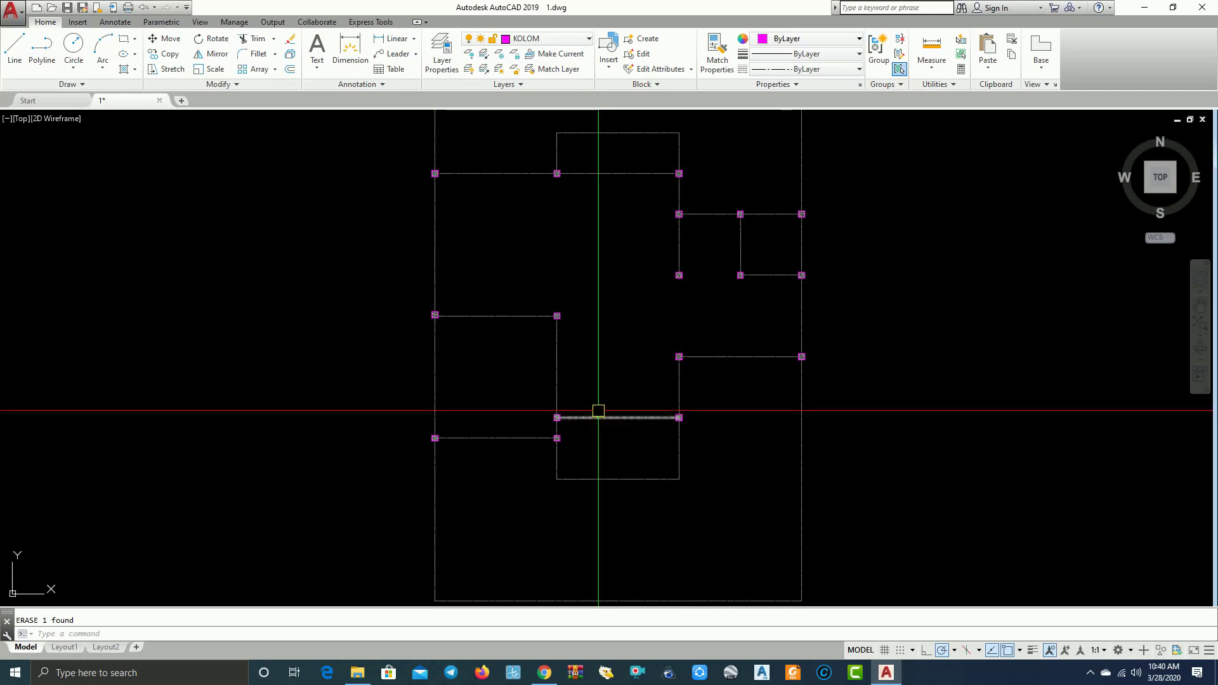
mouse_move(593, 306)
middle_mouse_down()
mouse_move(461, 447)
mouse_move(550, 381)
mouse_move(563, 416)
mouse_move(476, 428)
mouse_move(512, 418)
mouse_move(516, 388)
middle_mouse_up()
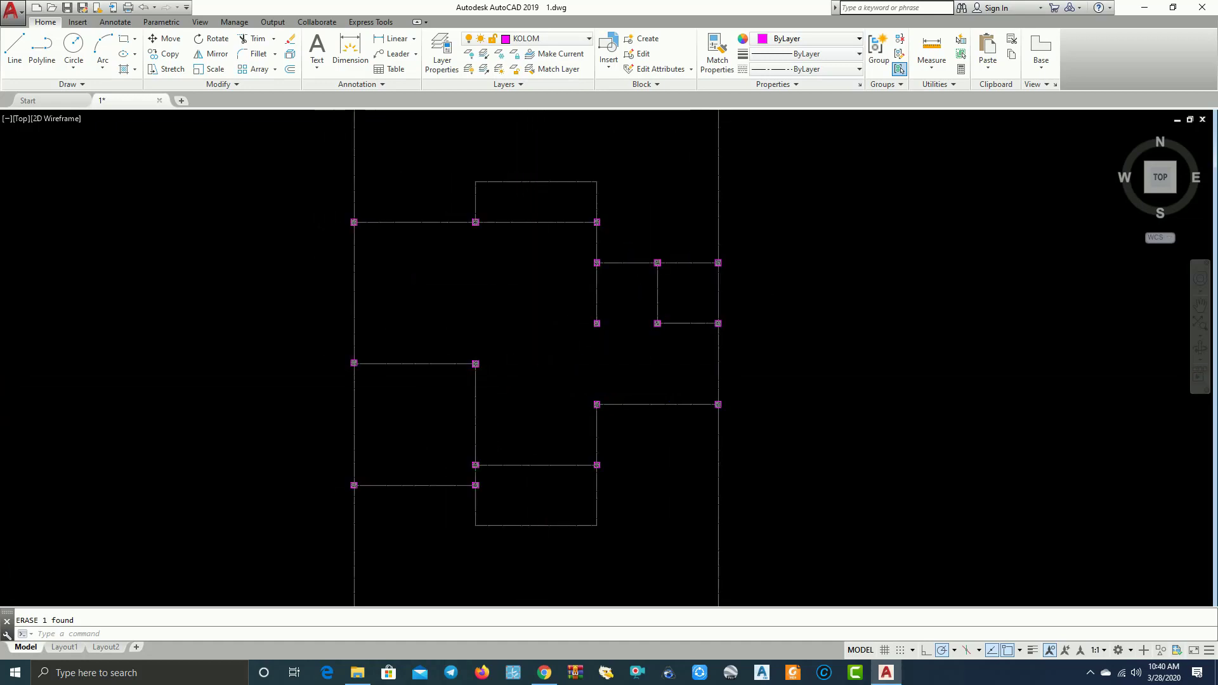
middle_click_drag(560, 305, 554, 327)
scroll(556, 329, "down", 2)
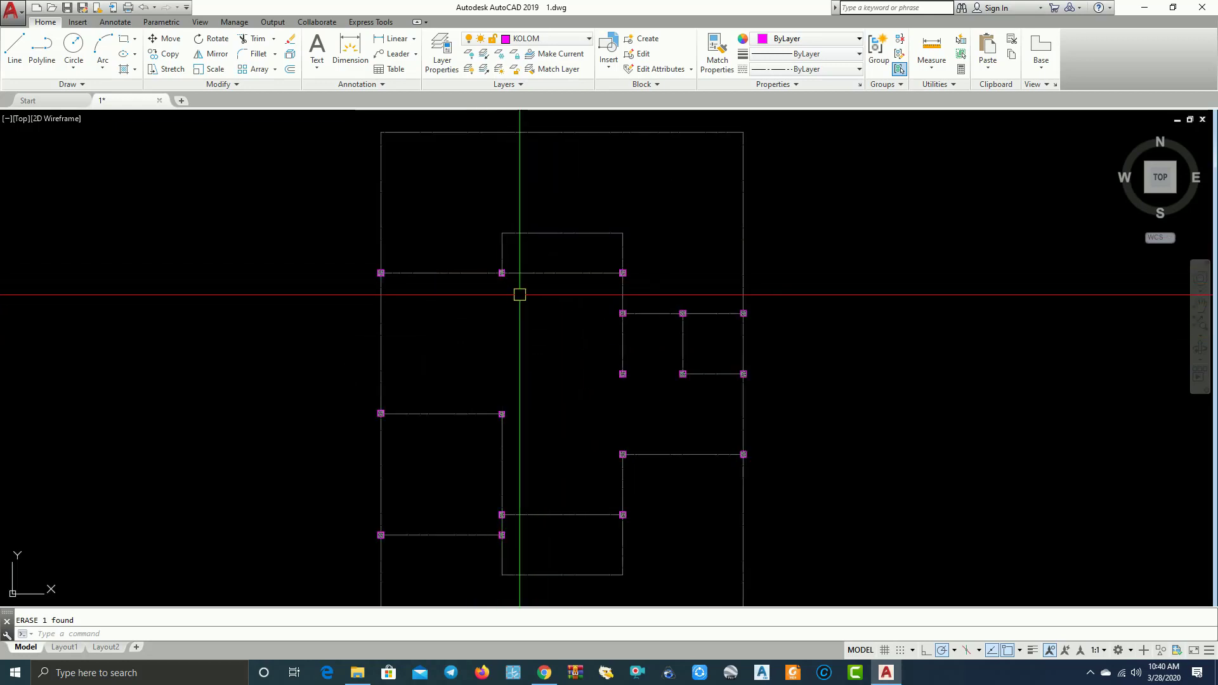
scroll(517, 291, "up", 2)
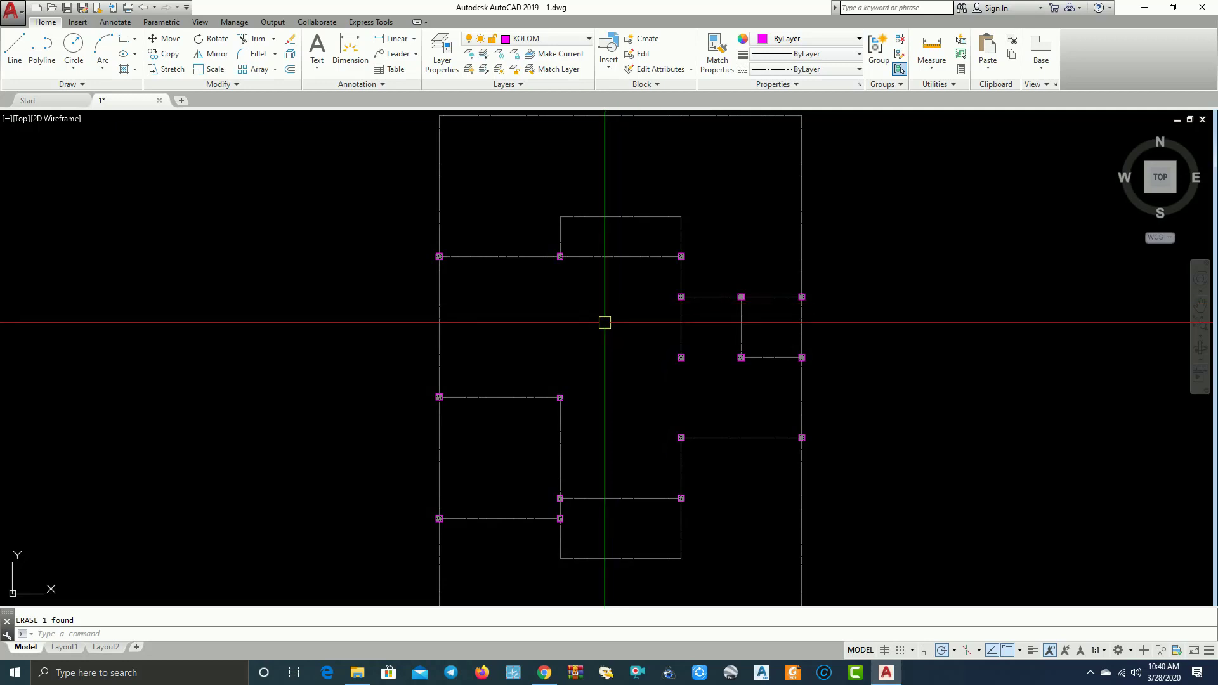
mouse_move(660, 318)
middle_mouse_down()
mouse_move(536, 279)
mouse_move(628, 284)
middle_mouse_up()
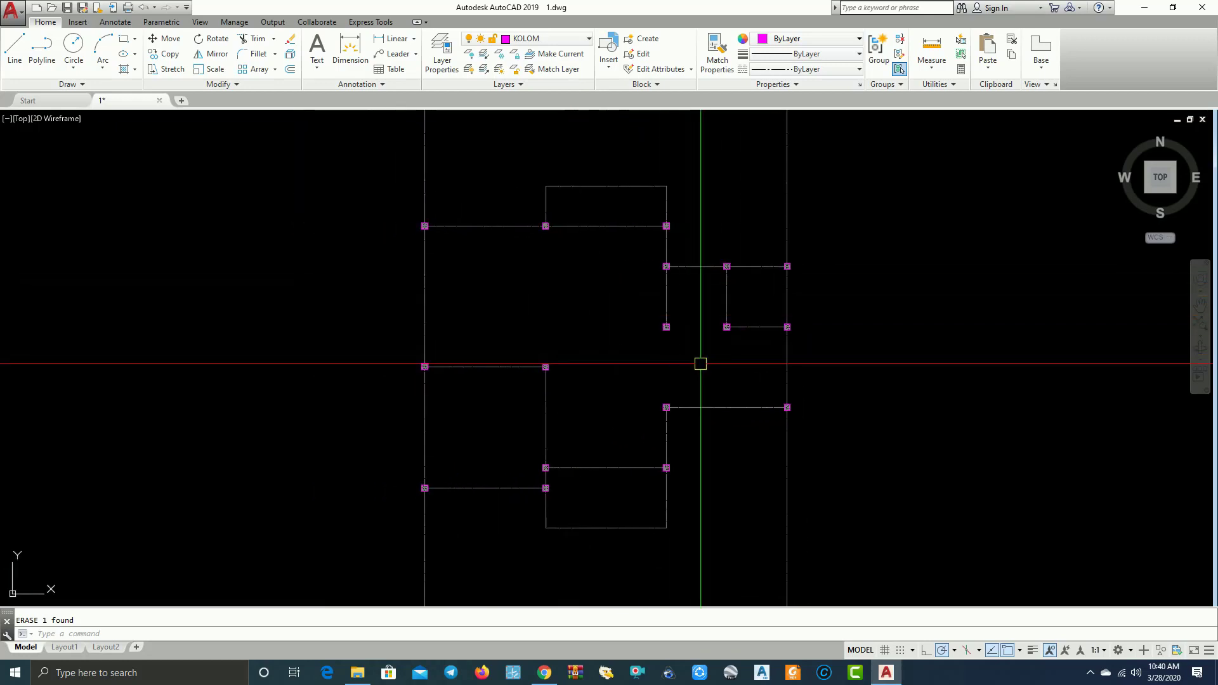